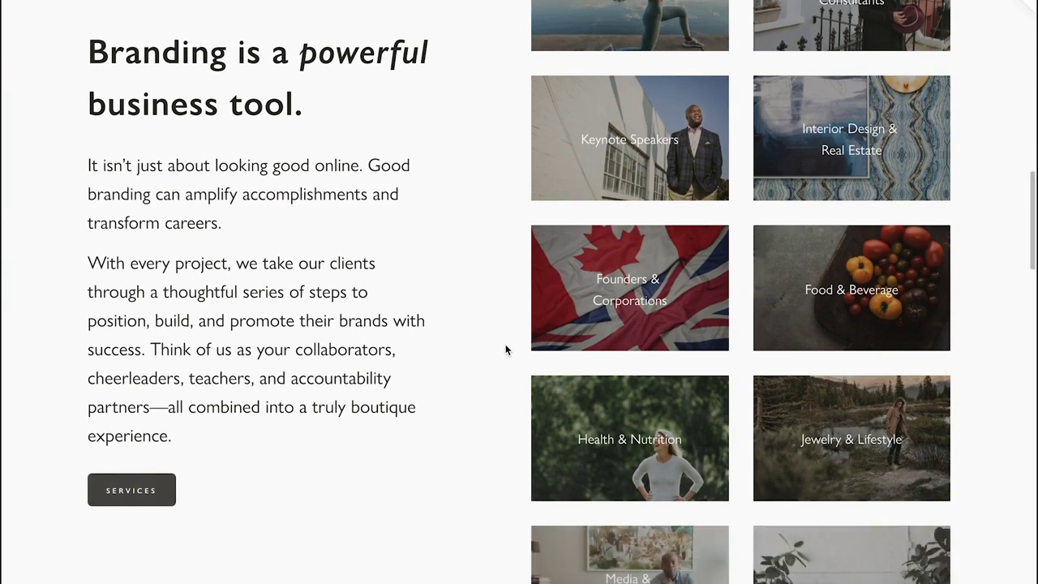
- Look through the homepage's branding text, industry categories and featured projects
{"action": "scroll", "coordinate": [504, 345], "scroll_direction": "down", "scroll_amount": 1}
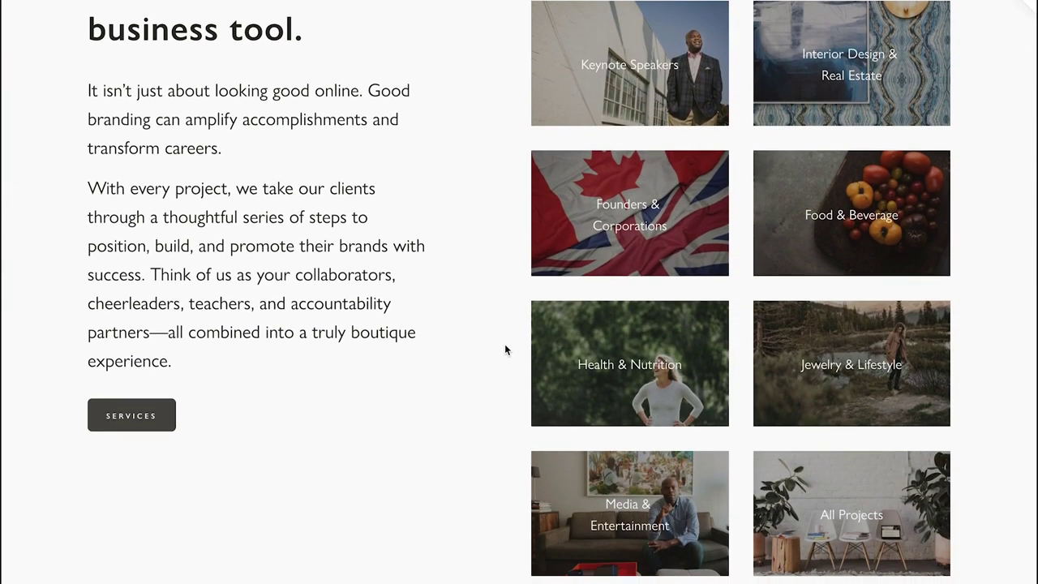
{"action": "scroll", "coordinate": [504, 349], "scroll_direction": "down", "scroll_amount": 8}
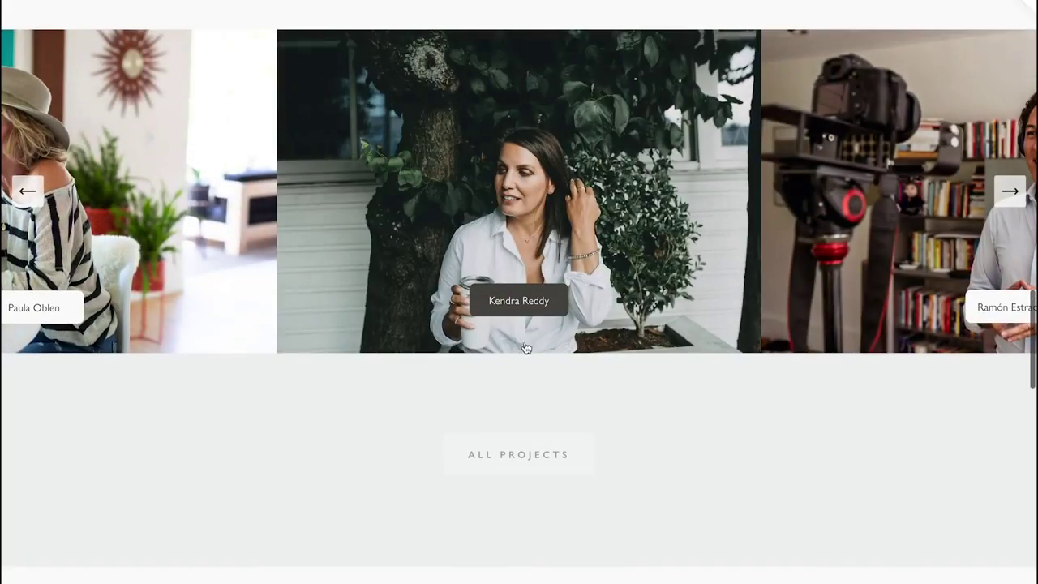
{"action": "scroll", "coordinate": [526, 347], "scroll_direction": "down", "scroll_amount": 3}
{"action": "scroll", "coordinate": [511, 344], "scroll_direction": "up", "scroll_amount": 20}
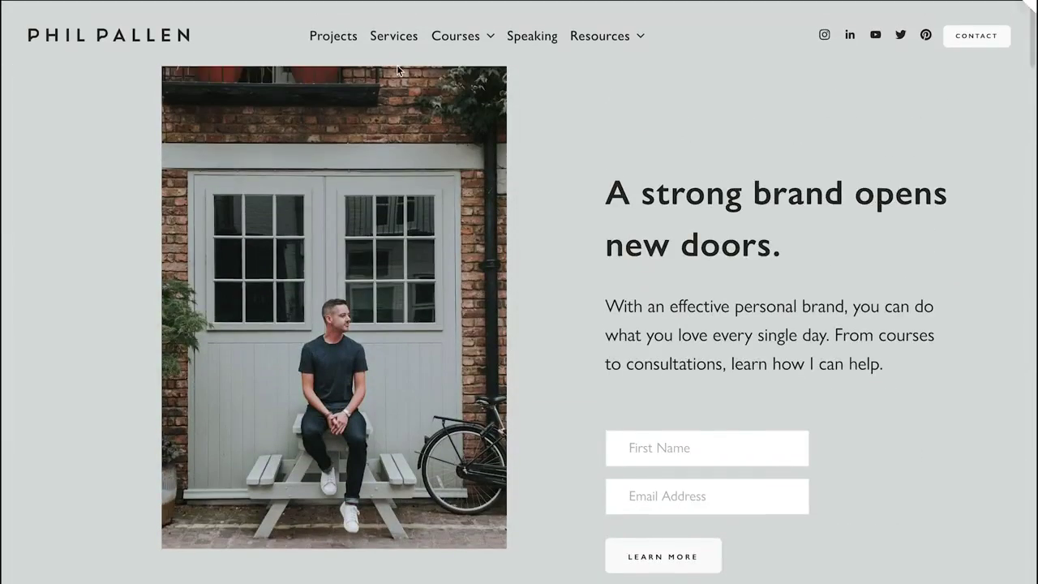
- Open the Services page and find its section of frequently asked questions
{"action": "left_click", "coordinate": [400, 37]}
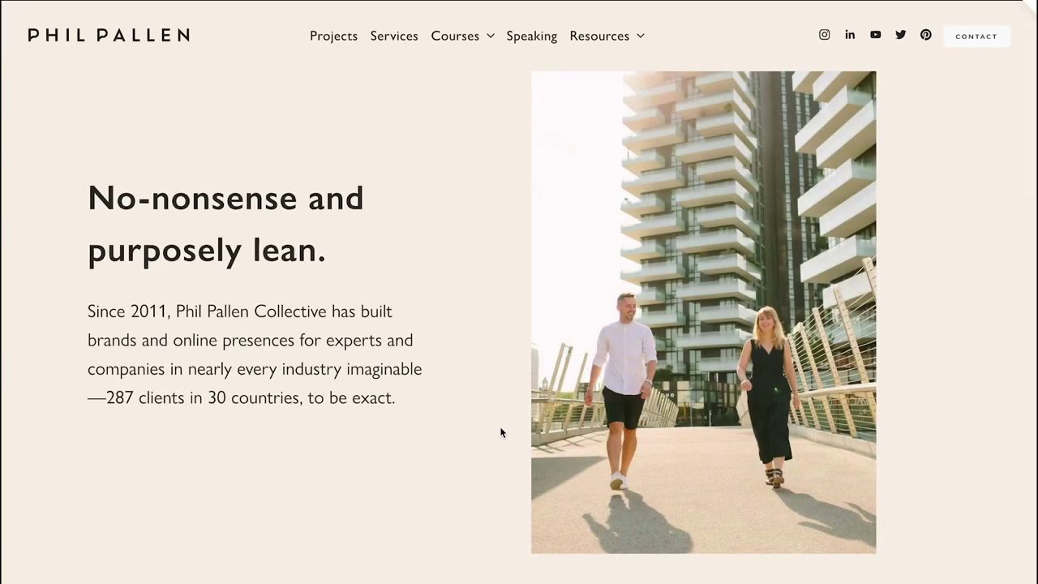
{"action": "scroll", "coordinate": [501, 431], "scroll_direction": "down", "scroll_amount": 15}
{"action": "scroll", "coordinate": [500, 417], "scroll_direction": "down", "scroll_amount": 2}
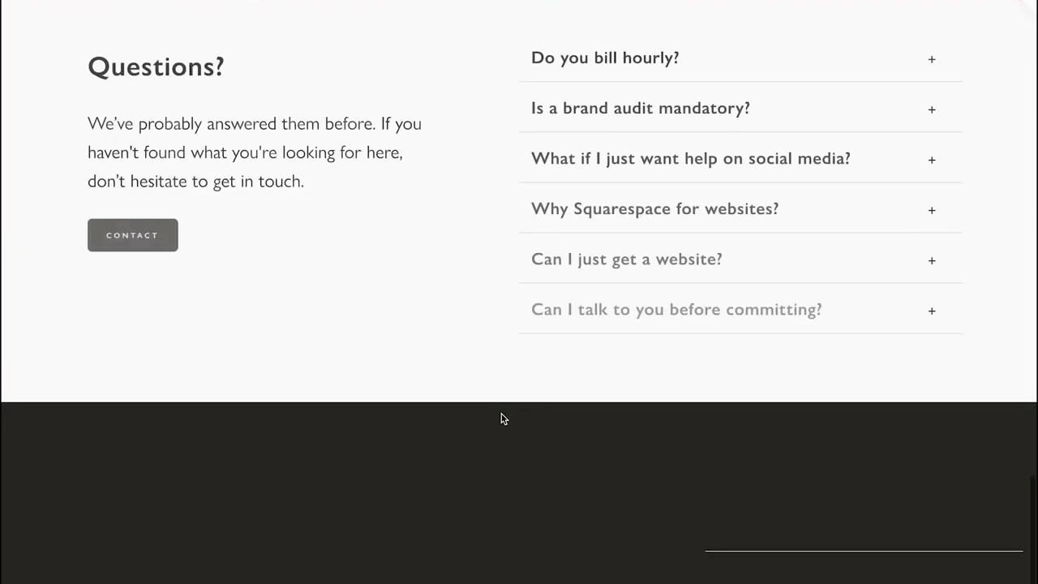
{"action": "scroll", "coordinate": [501, 417], "scroll_direction": "up", "scroll_amount": 2}
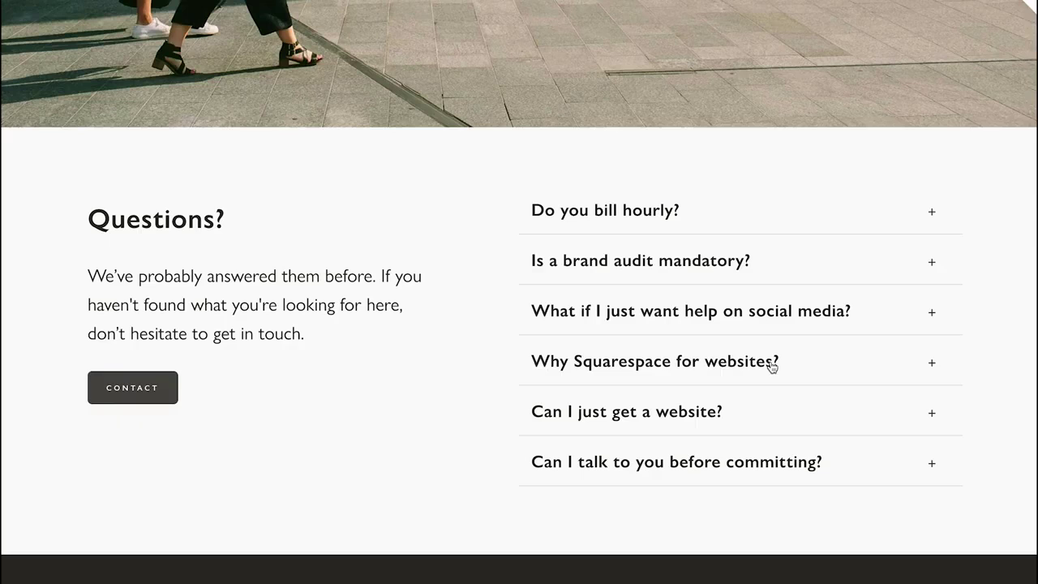
- Expand the "Why Squarespace for websites?" question and read the full answer
{"action": "left_click", "coordinate": [765, 366]}
{"action": "scroll", "coordinate": [501, 418], "scroll_direction": "down", "scroll_amount": 3}
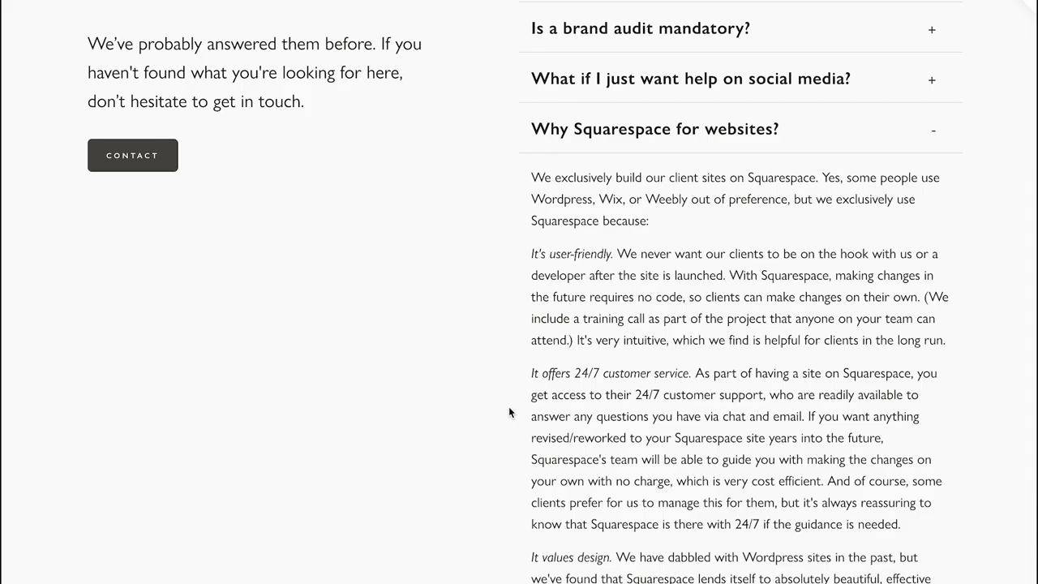
{"action": "scroll", "coordinate": [500, 400], "scroll_direction": "down", "scroll_amount": 1}
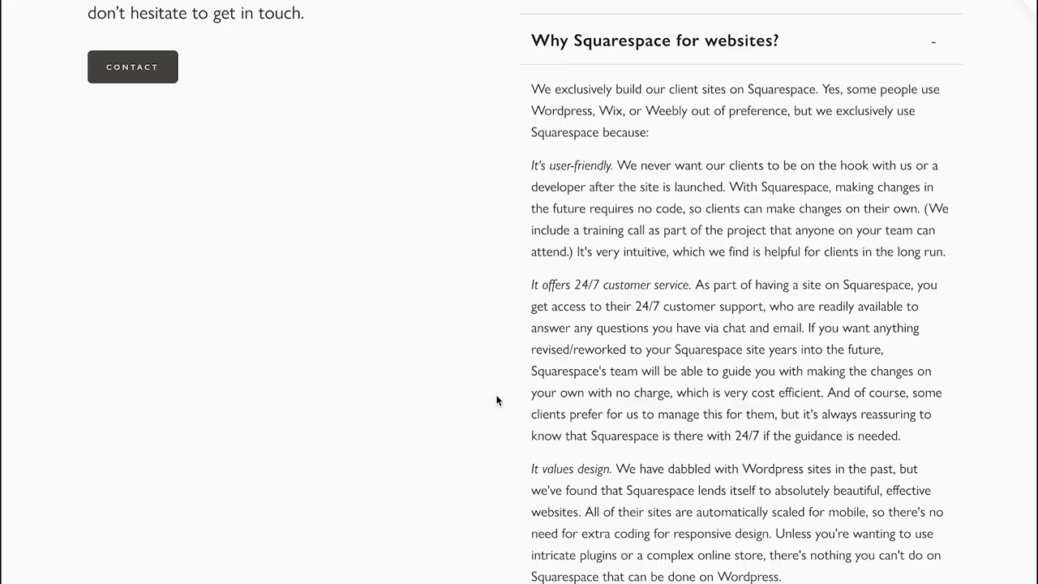
{"action": "scroll", "coordinate": [503, 397], "scroll_direction": "down", "scroll_amount": 1}
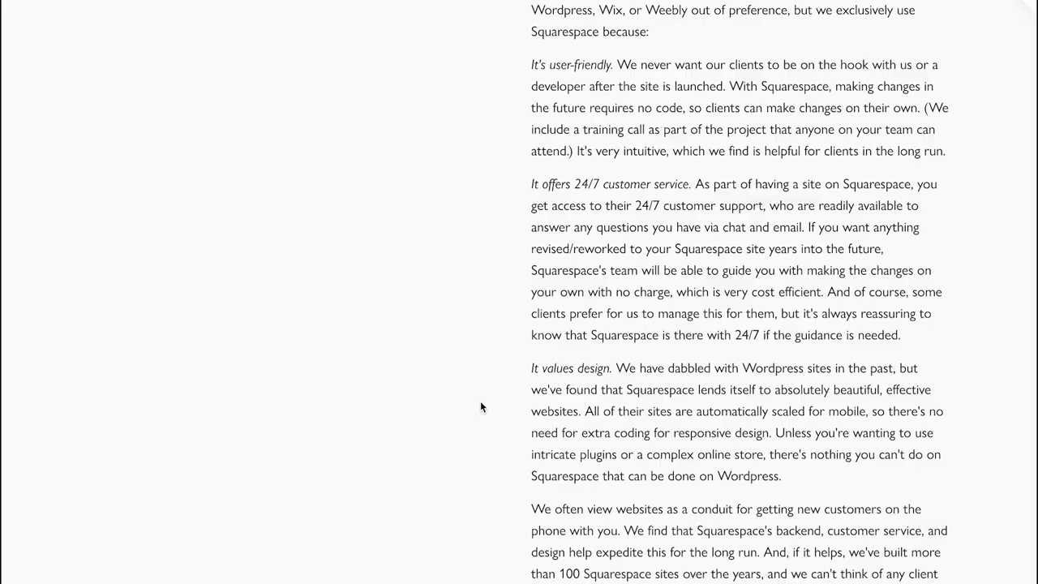
{"action": "scroll", "coordinate": [488, 408], "scroll_direction": "down", "scroll_amount": 1}
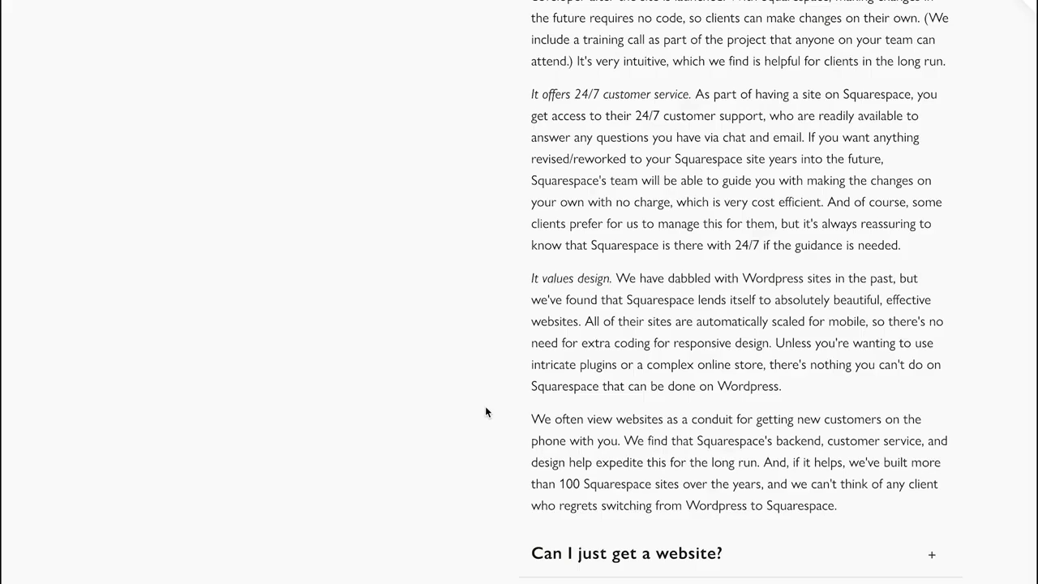
{"action": "scroll", "coordinate": [474, 414], "scroll_direction": "down", "scroll_amount": 2}
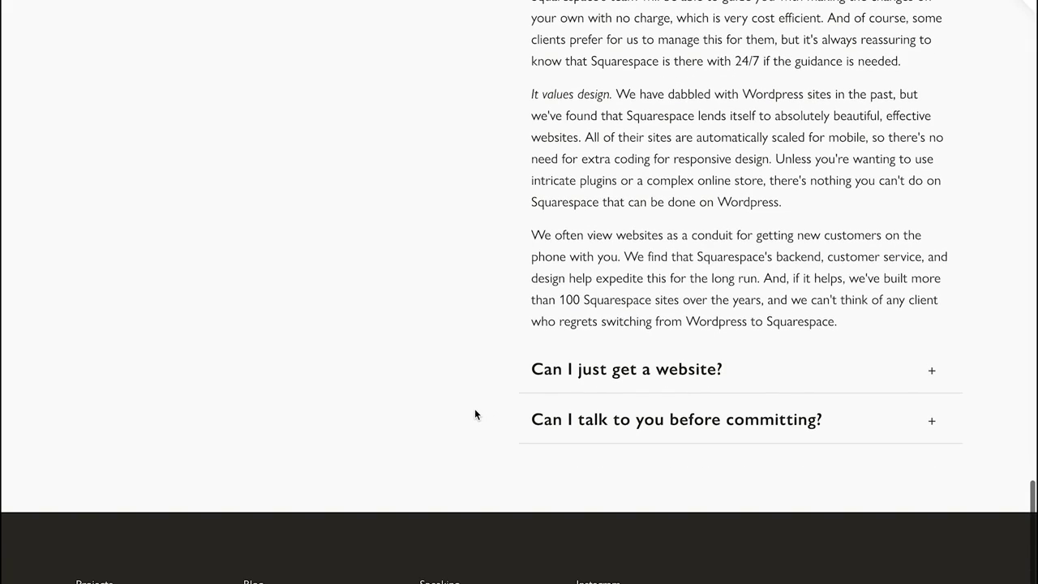
{"action": "scroll", "coordinate": [473, 410], "scroll_direction": "up", "scroll_amount": 1}
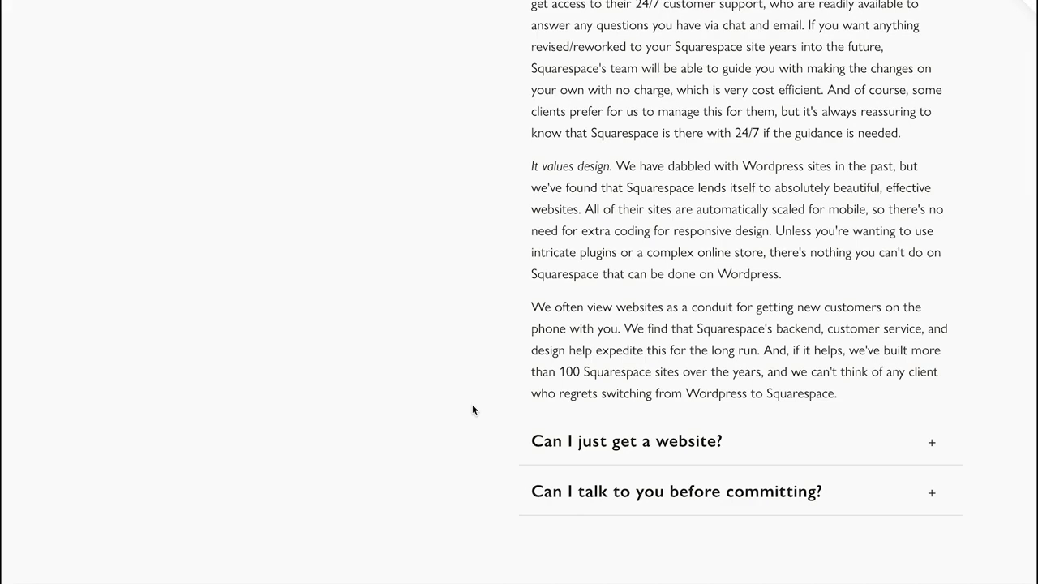
{"action": "scroll", "coordinate": [472, 401], "scroll_direction": "up", "scroll_amount": 5}
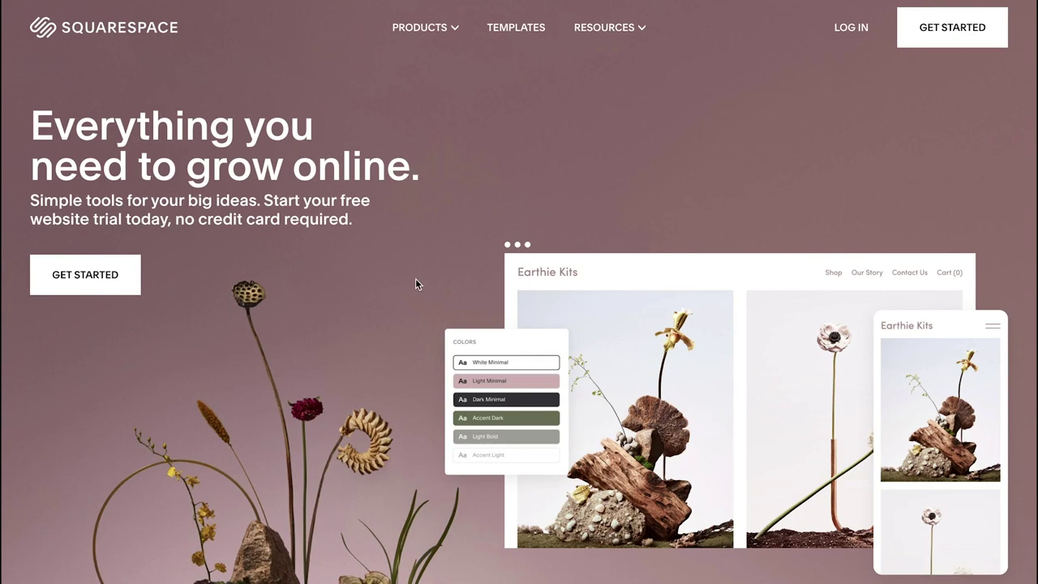
- Look through the Squarespace homepage as far as the template categories under Create a Website
{"action": "scroll", "coordinate": [417, 280], "scroll_direction": "down", "scroll_amount": 6}
{"action": "scroll", "coordinate": [422, 279], "scroll_direction": "down", "scroll_amount": 1}
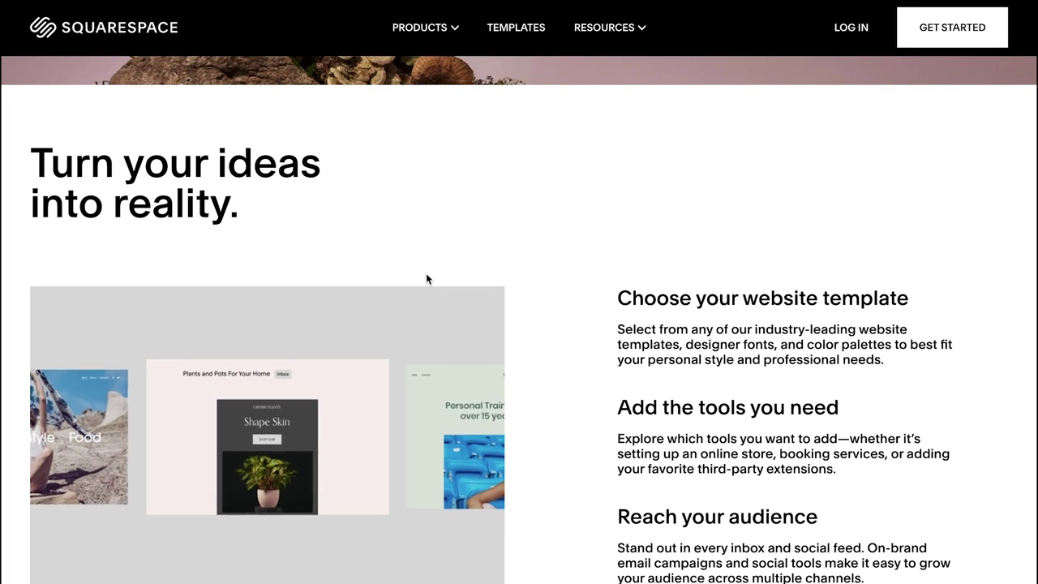
{"action": "scroll", "coordinate": [471, 288], "scroll_direction": "down", "scroll_amount": 7}
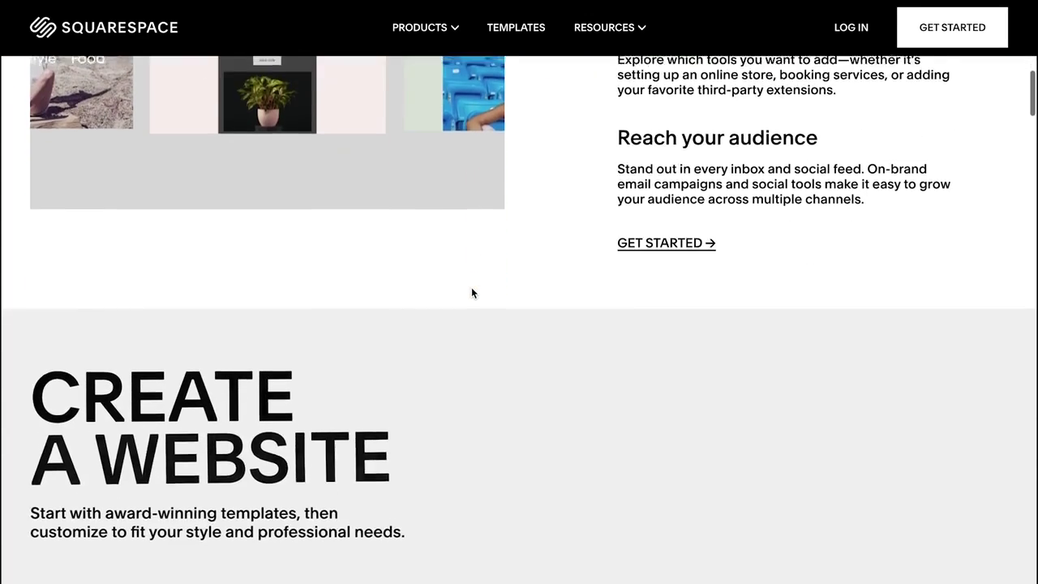
{"action": "scroll", "coordinate": [472, 290], "scroll_direction": "down", "scroll_amount": 2}
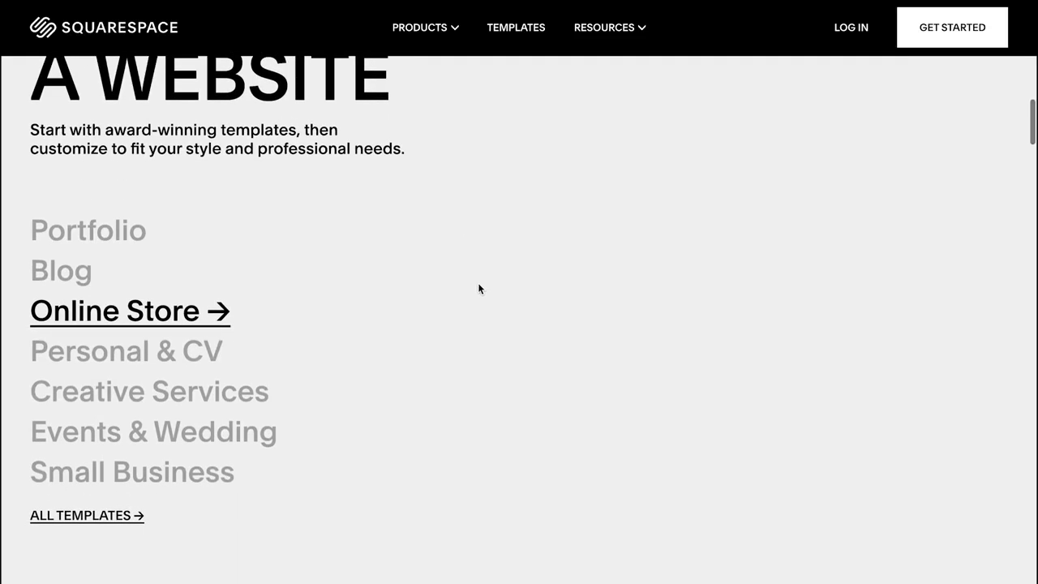
{"action": "scroll", "coordinate": [477, 287], "scroll_direction": "up", "scroll_amount": 1}
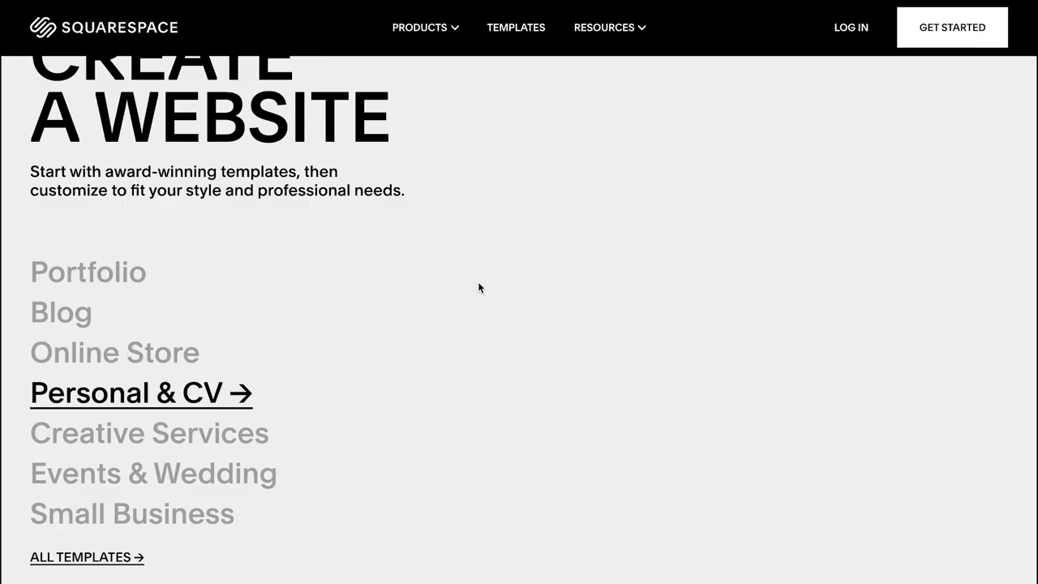
- Preview each Create a Website template category in turn, from Portfolio through Small Business
{"action": "mouse_move", "coordinate": [113, 283]}
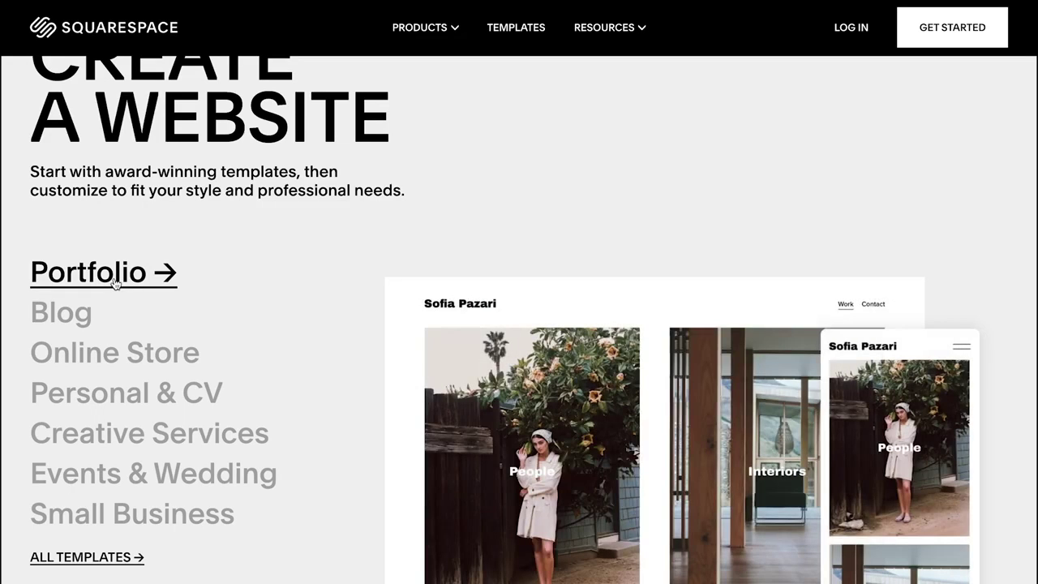
{"action": "mouse_move", "coordinate": [49, 317]}
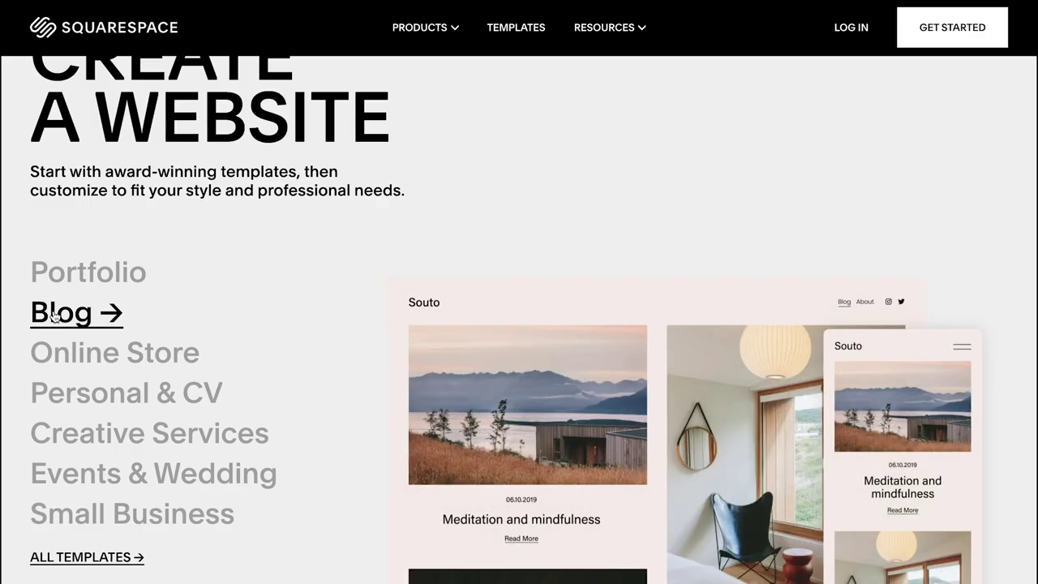
{"action": "mouse_move", "coordinate": [78, 368]}
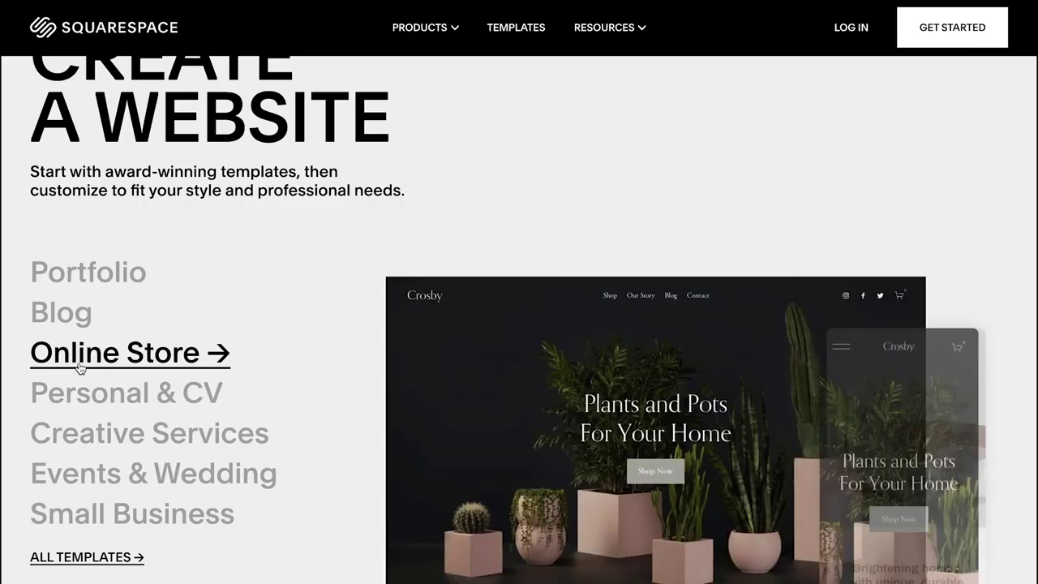
{"action": "left_click", "coordinate": [90, 397]}
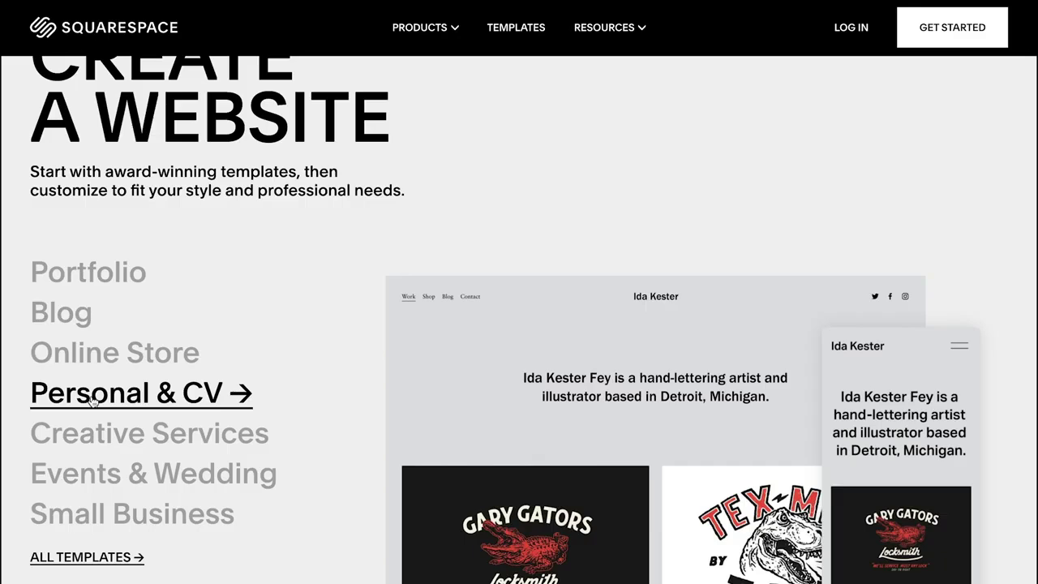
{"action": "mouse_move", "coordinate": [135, 433]}
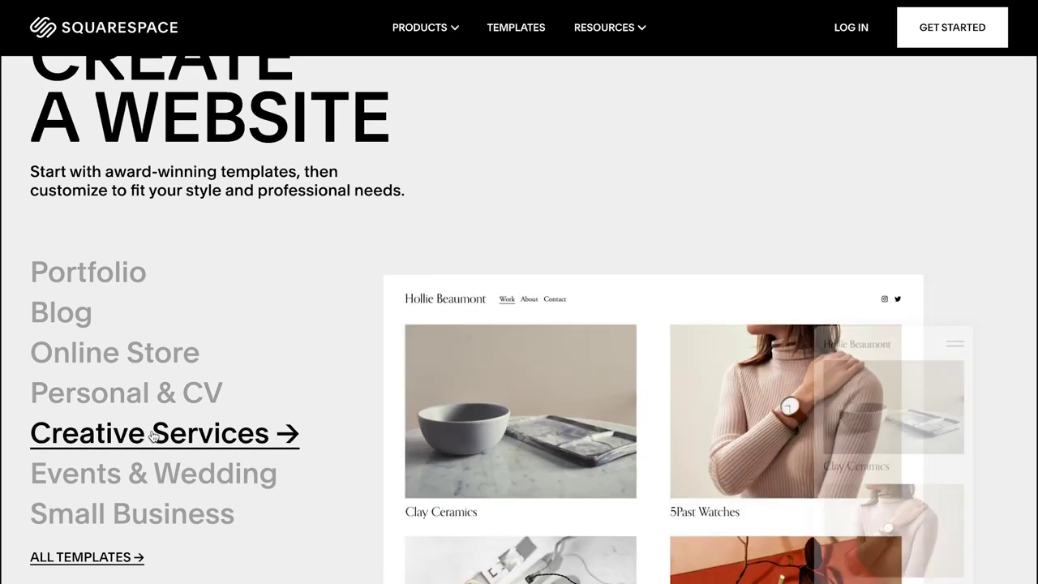
{"action": "mouse_move", "coordinate": [149, 472]}
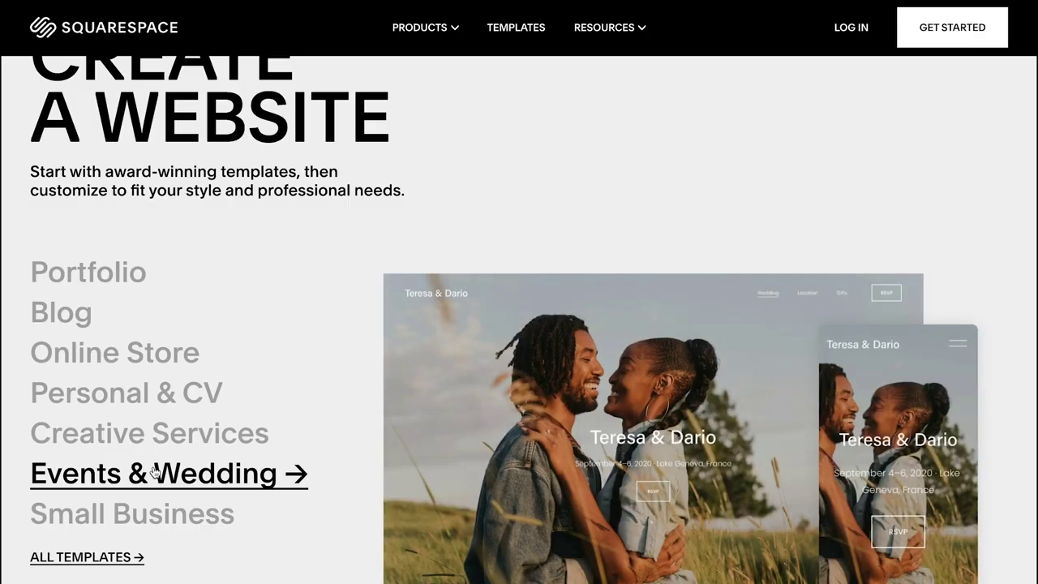
{"action": "mouse_move", "coordinate": [148, 523]}
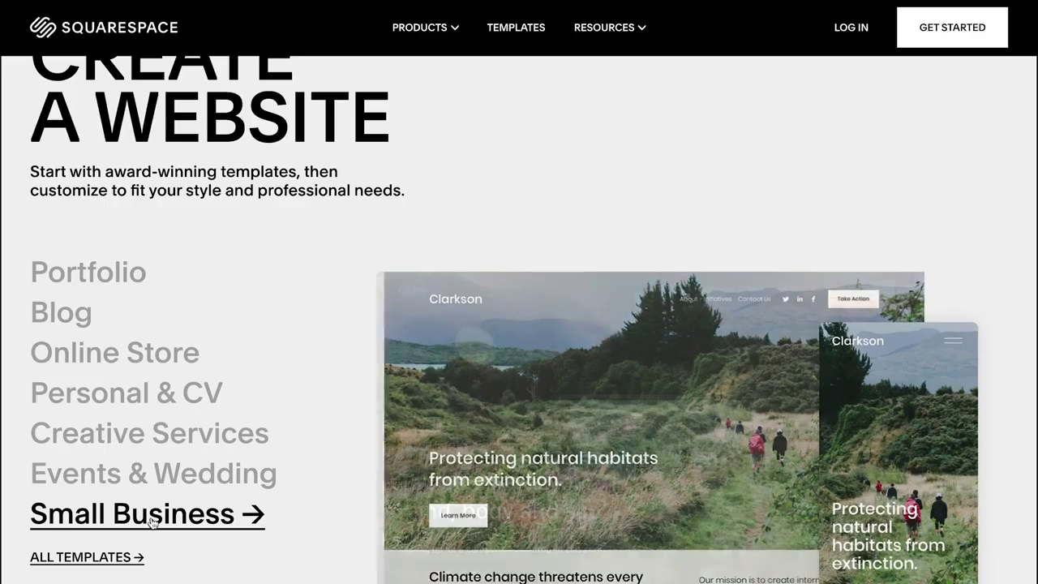
{"action": "scroll", "coordinate": [456, 516], "scroll_direction": "down", "scroll_amount": 3}
- Start the guided site setup and pick Interior Design among the suggested site topics
{"action": "scroll", "coordinate": [455, 516], "scroll_direction": "up", "scroll_amount": 15}
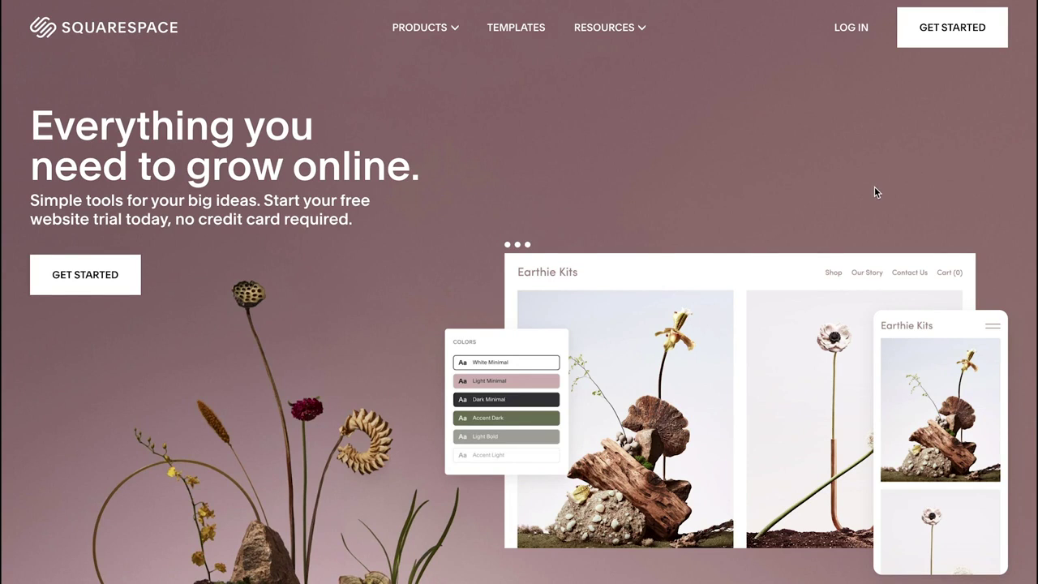
{"action": "left_click", "coordinate": [954, 43]}
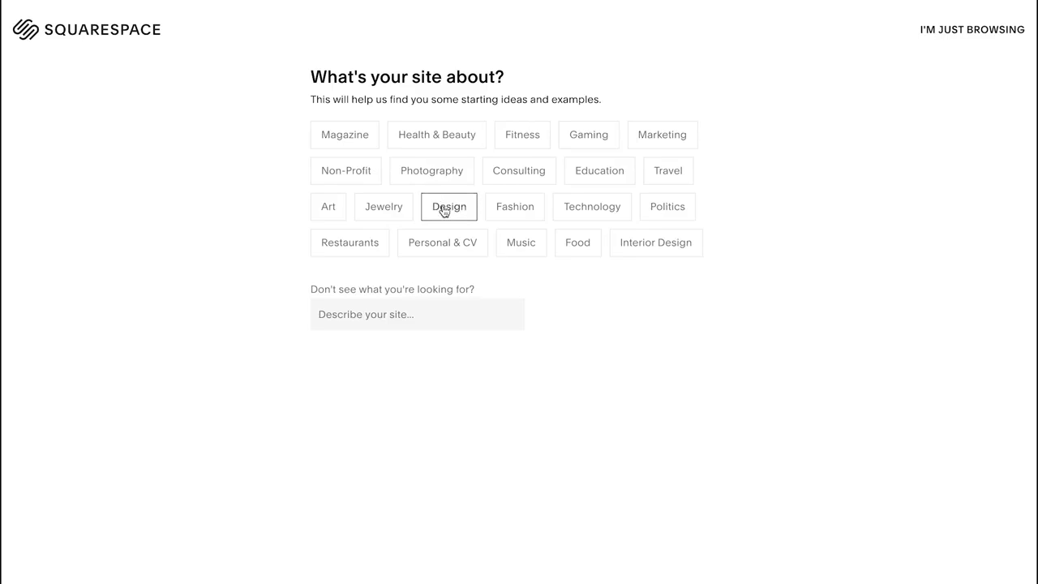
{"action": "left_click", "coordinate": [660, 250]}
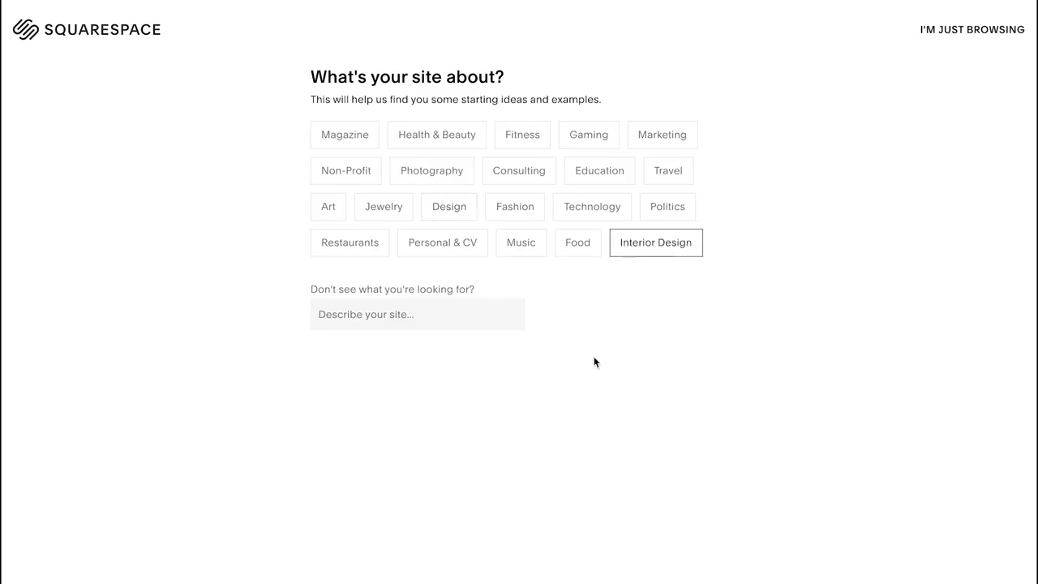
{"action": "left_click", "coordinate": [444, 175]}
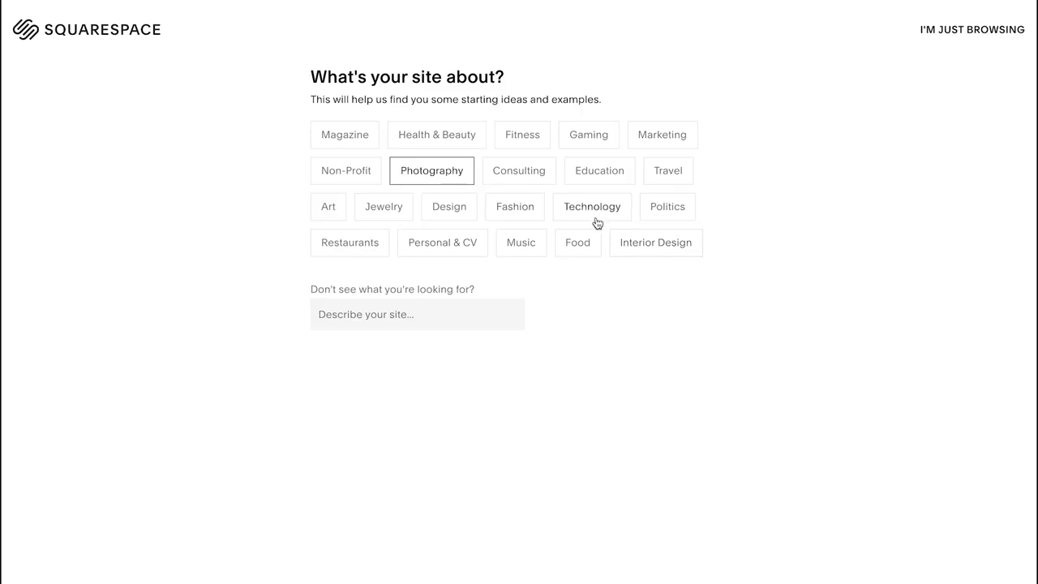
{"action": "left_click", "coordinate": [624, 240]}
{"action": "left_click", "coordinate": [574, 240]}
{"action": "left_click", "coordinate": [660, 248]}
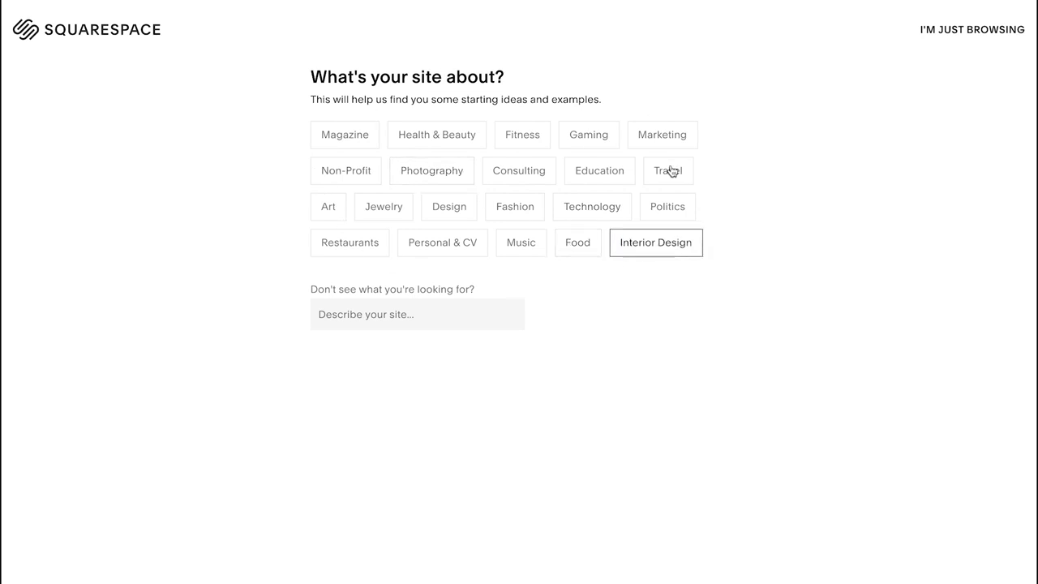
{"action": "left_click", "coordinate": [655, 253]}
{"action": "left_click", "coordinate": [644, 251]}
{"action": "left_click", "coordinate": [393, 311]}
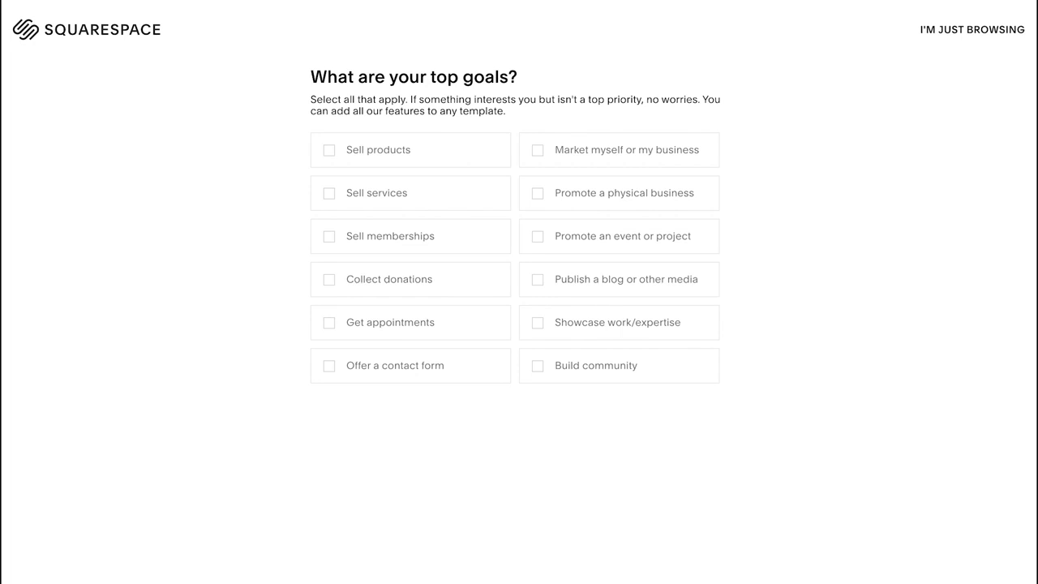
- Choose "Showcase work/expertise" as a top goal and "Growing an existing business" as the current stage
{"action": "left_click", "coordinate": [538, 324]}
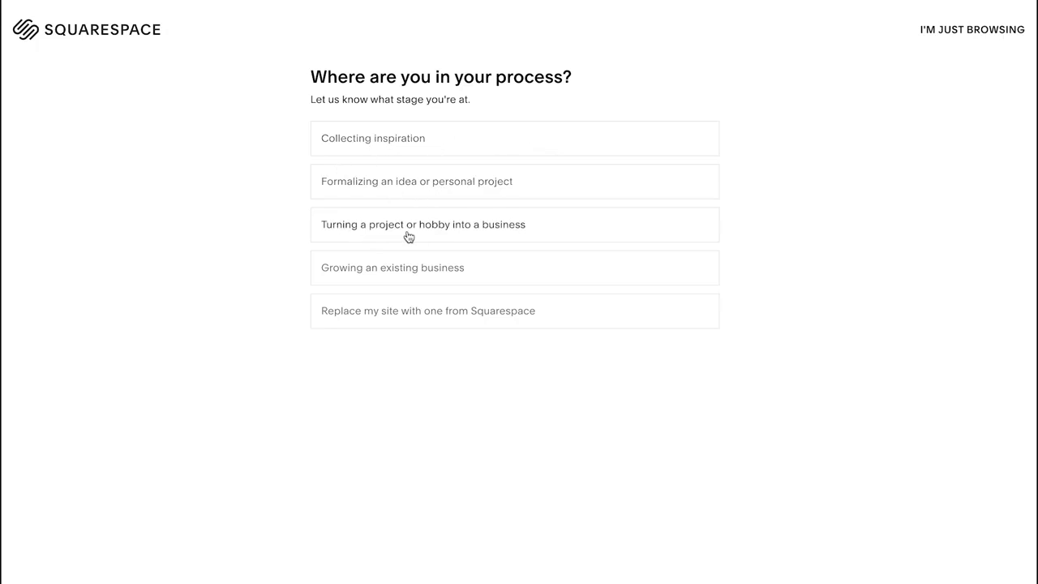
{"action": "left_click", "coordinate": [433, 278]}
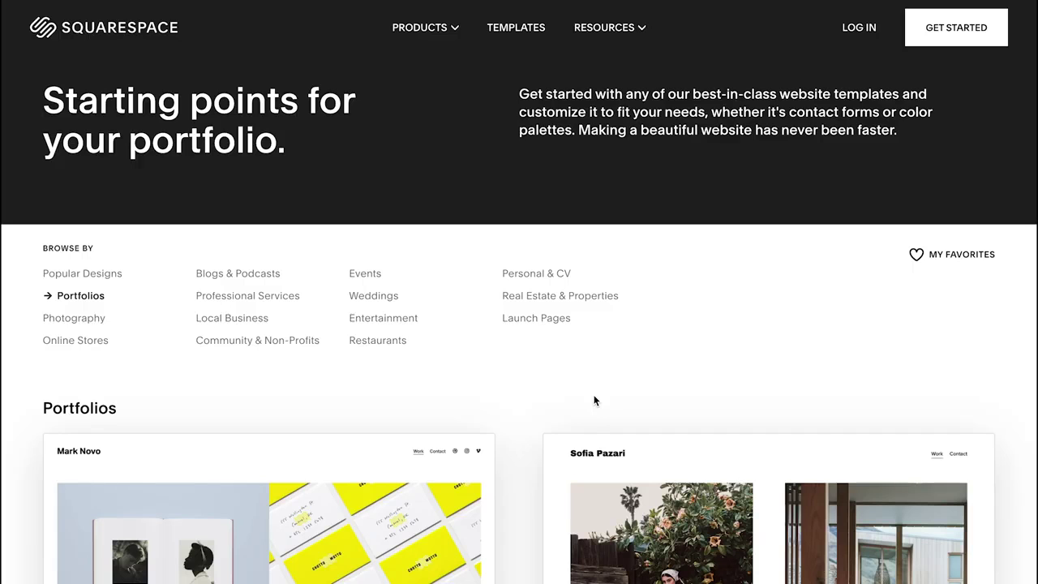
- Browse the Portfolios category of website templates and compare the designs on offer
{"action": "scroll", "coordinate": [535, 409], "scroll_direction": "down", "scroll_amount": 6}
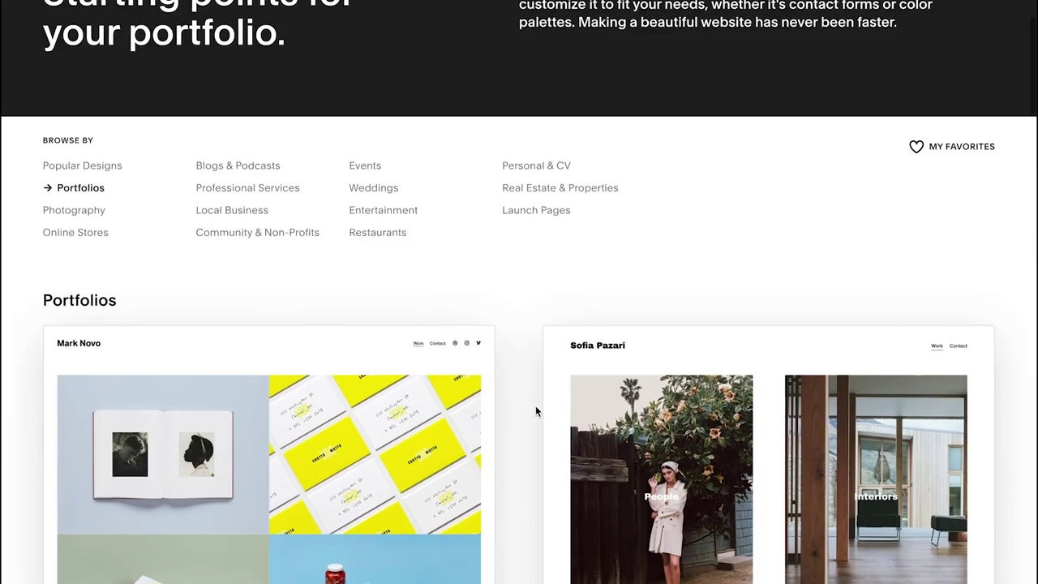
{"action": "scroll", "coordinate": [549, 410], "scroll_direction": "down", "scroll_amount": 1}
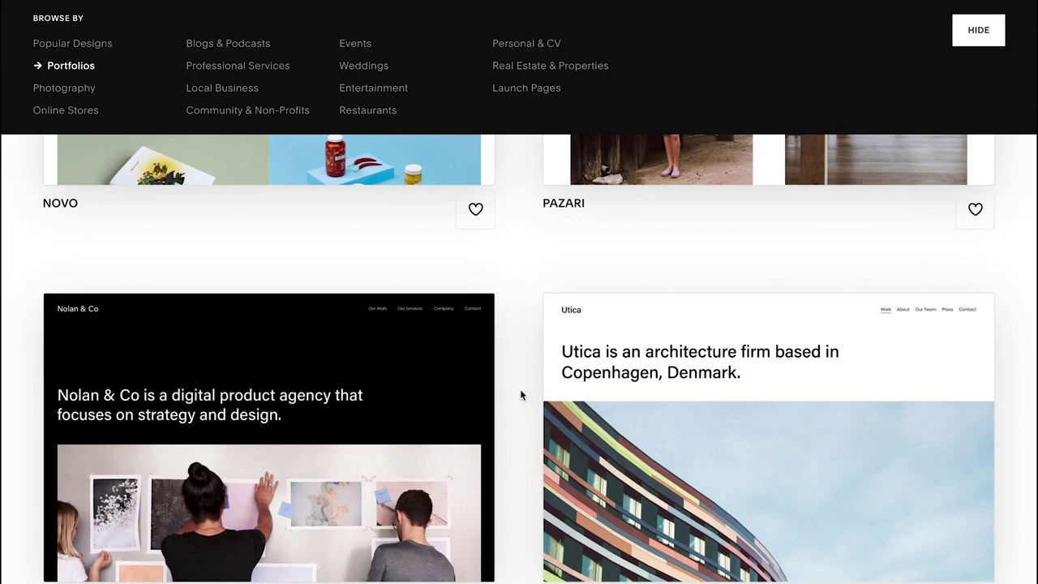
{"action": "scroll", "coordinate": [520, 394], "scroll_direction": "down", "scroll_amount": 6}
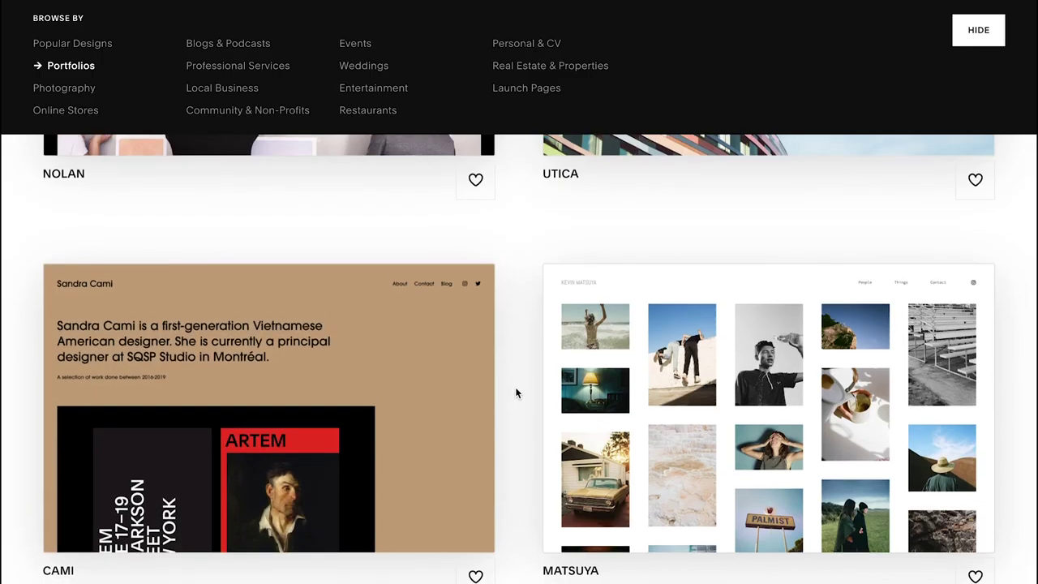
- Browse the remaining Portfolios templates and start the new site with the Tepito template
{"action": "scroll", "coordinate": [514, 393], "scroll_direction": "down", "scroll_amount": 5}
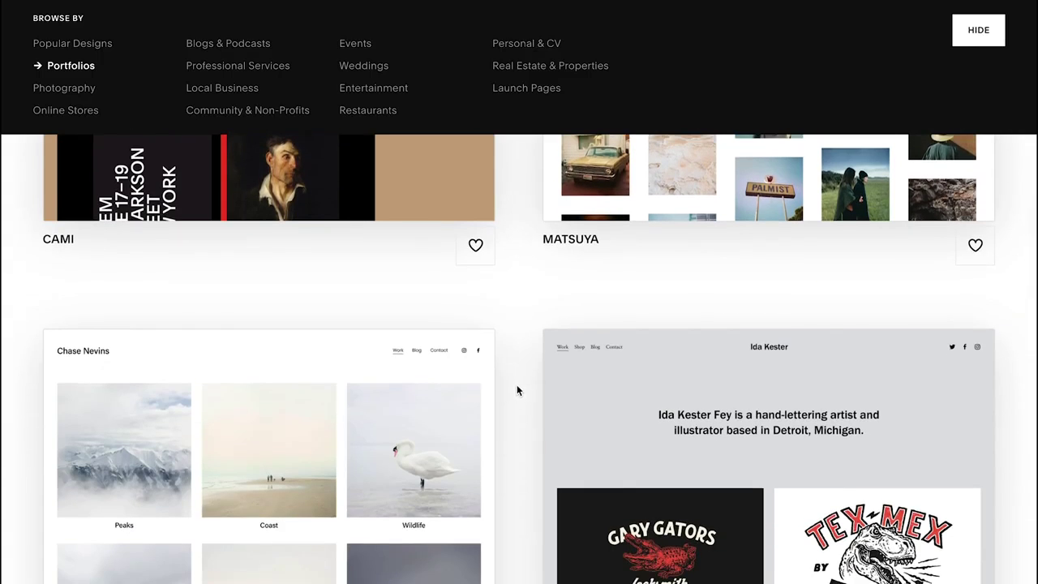
{"action": "scroll", "coordinate": [516, 387], "scroll_direction": "down", "scroll_amount": 3}
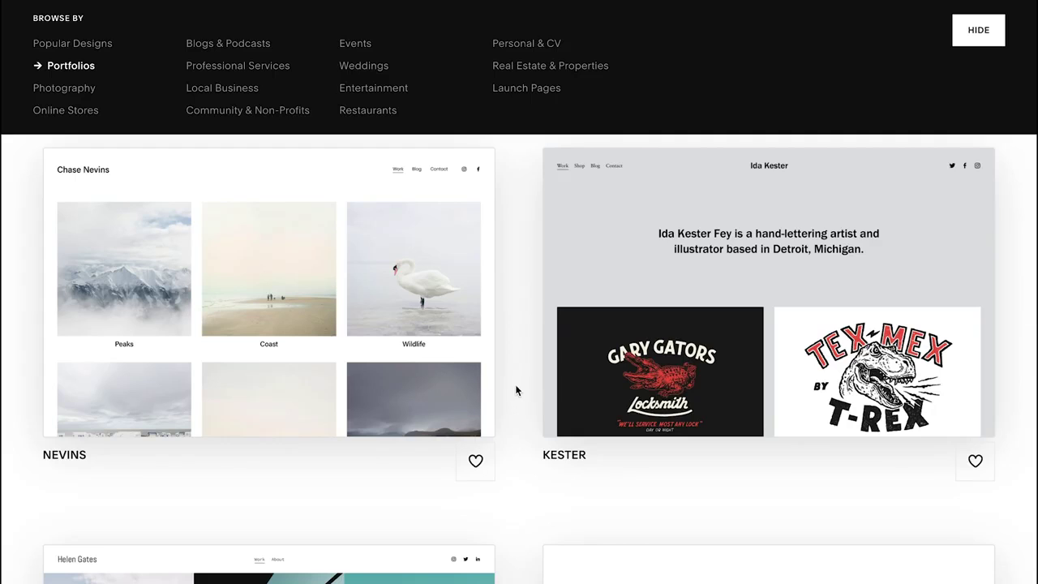
{"action": "scroll", "coordinate": [516, 388], "scroll_direction": "down", "scroll_amount": 7}
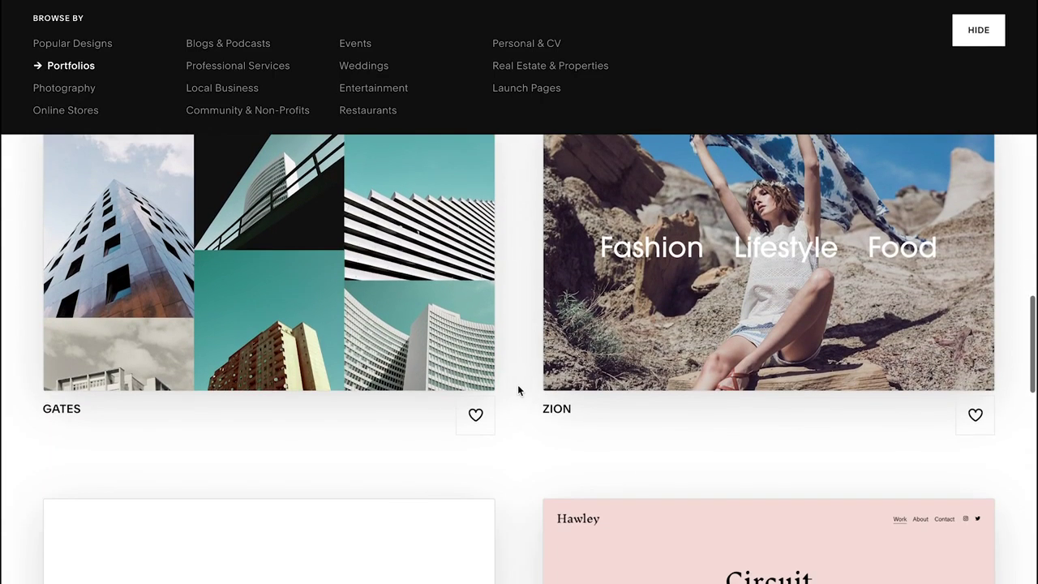
{"action": "scroll", "coordinate": [539, 385], "scroll_direction": "down", "scroll_amount": 6}
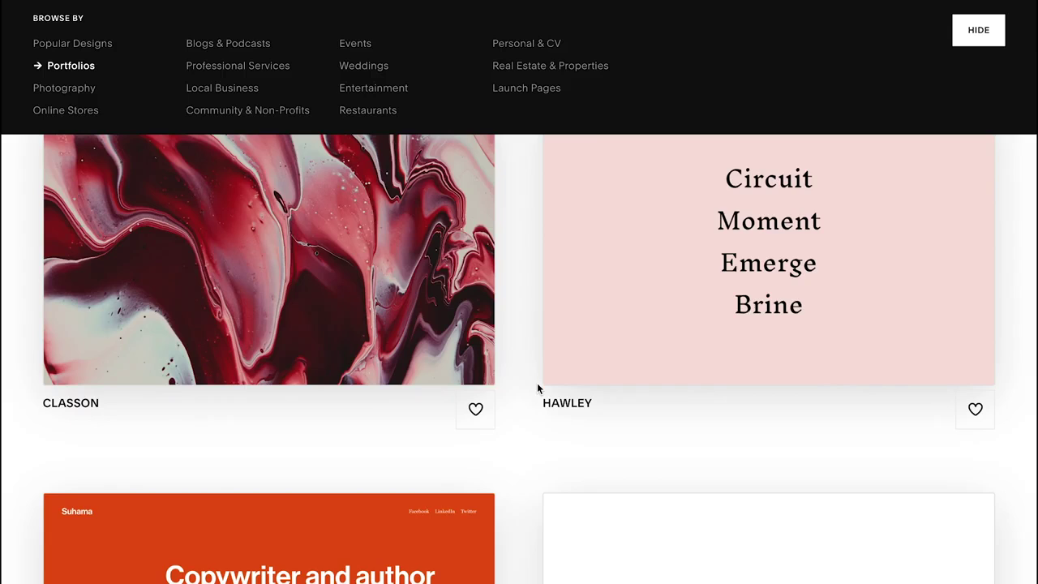
{"action": "scroll", "coordinate": [534, 380], "scroll_direction": "down", "scroll_amount": 5}
{"action": "scroll", "coordinate": [533, 385], "scroll_direction": "down", "scroll_amount": 5}
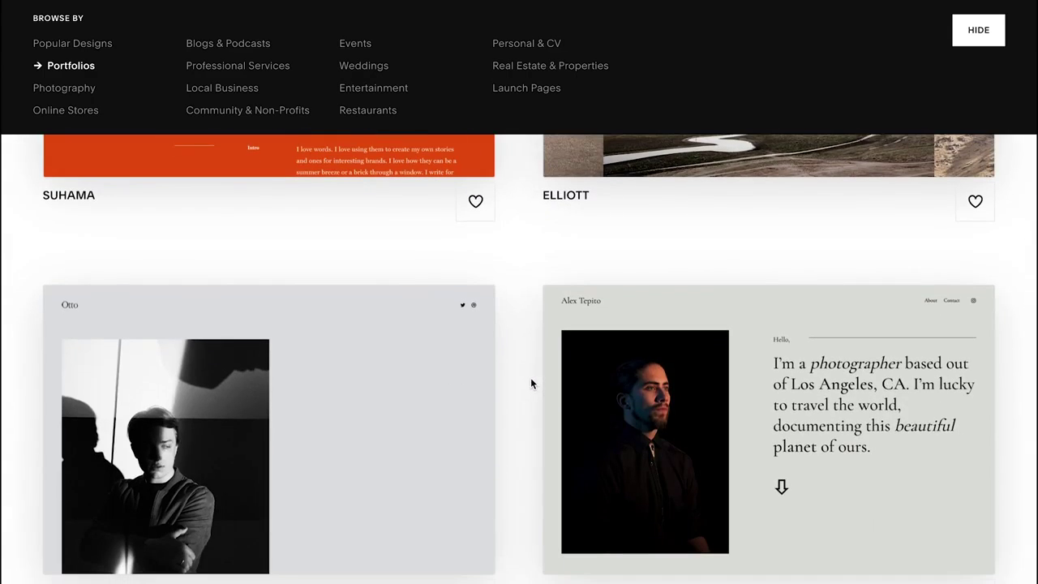
{"action": "mouse_move", "coordinate": [794, 430]}
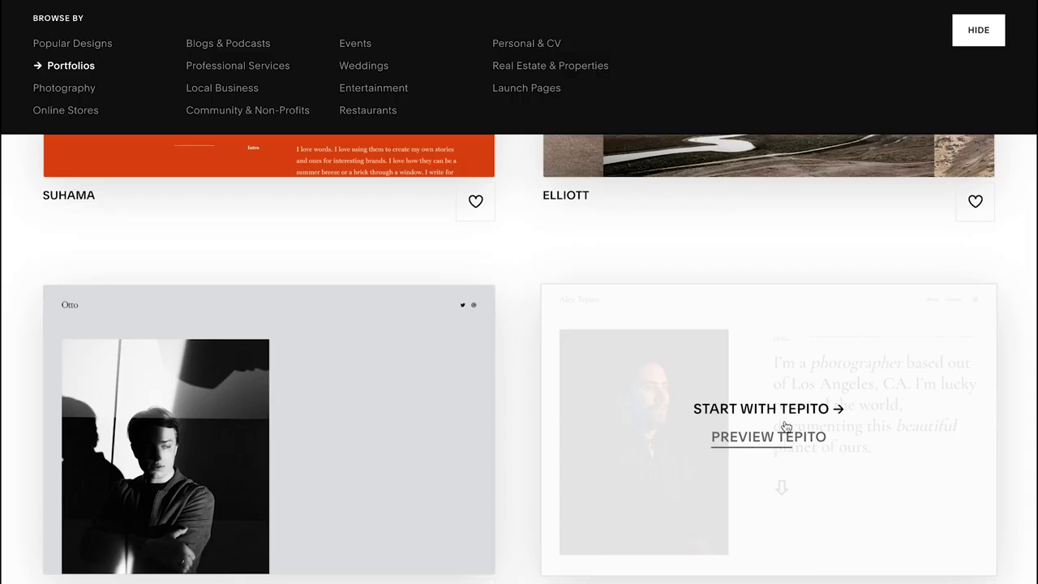
{"action": "left_click", "coordinate": [764, 413]}
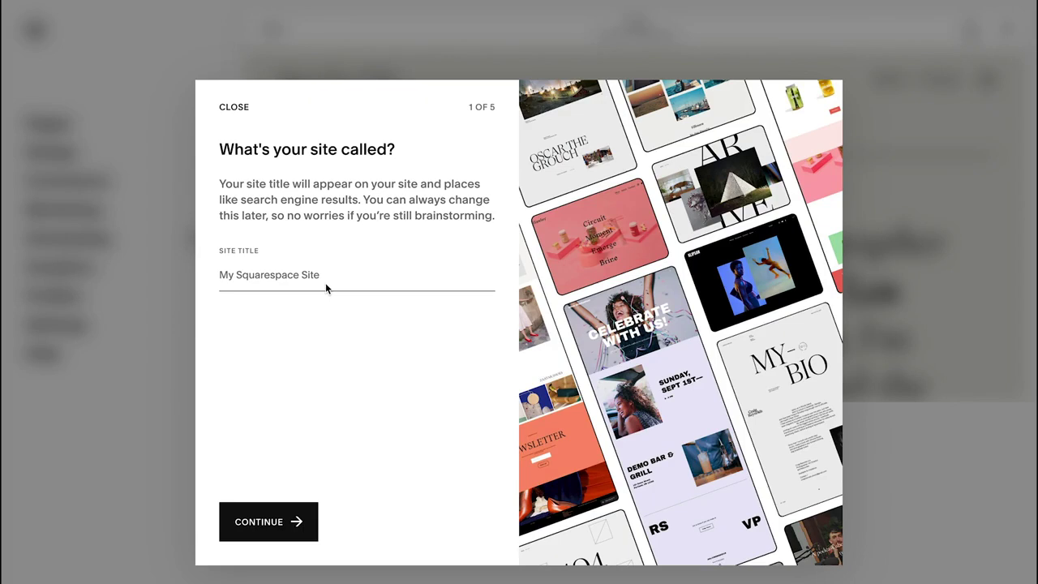
- Enter the owner's full name as the site title and continue the setup
{"action": "type", "text": "Phil "}
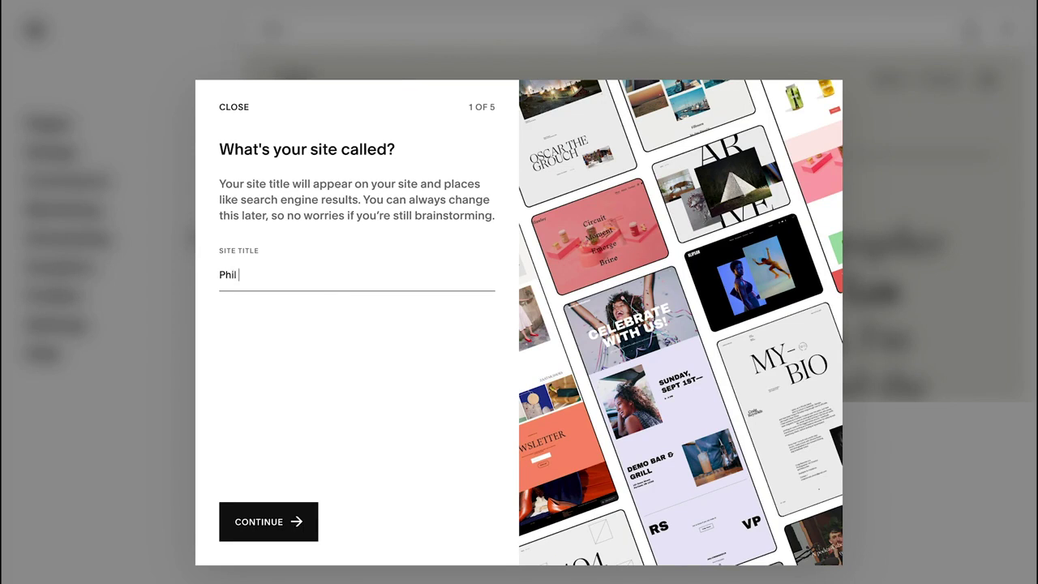
{"action": "type", "text": "Pallen"}
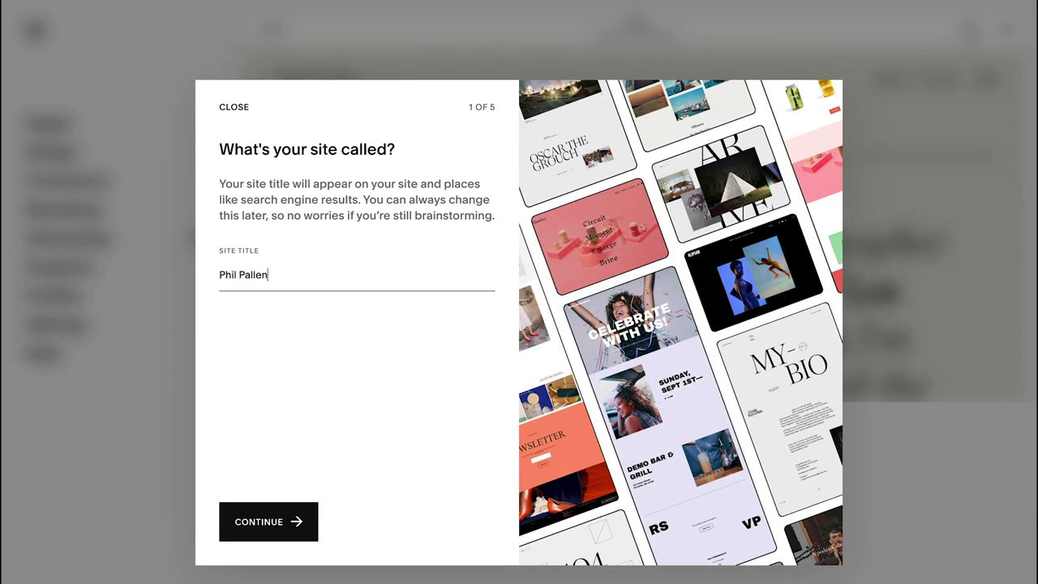
{"action": "left_click", "coordinate": [277, 529]}
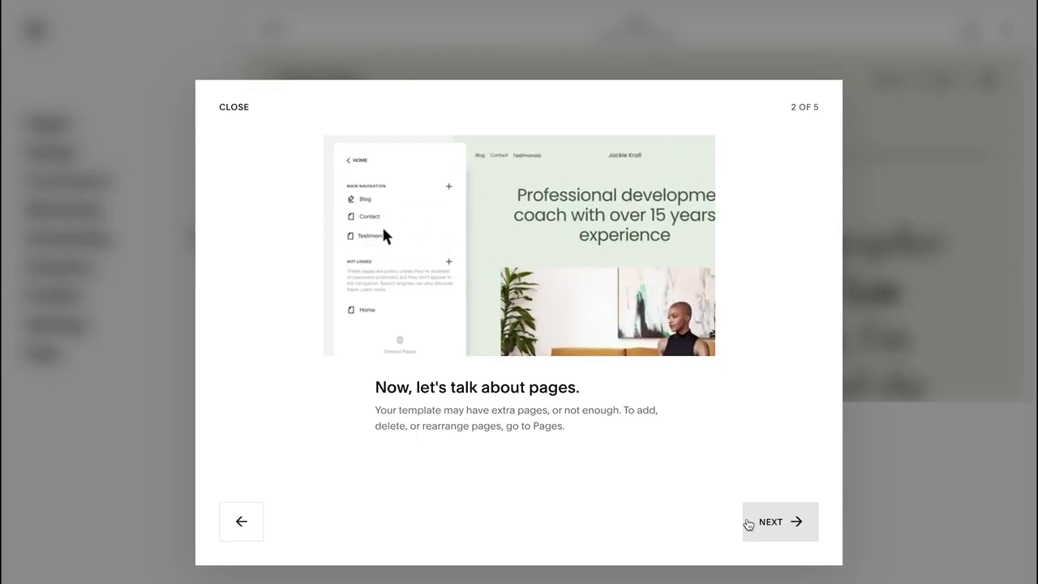
- Go through the introduction to pages, sections, blocks and design, and start editing the site
{"action": "left_click", "coordinate": [772, 524]}
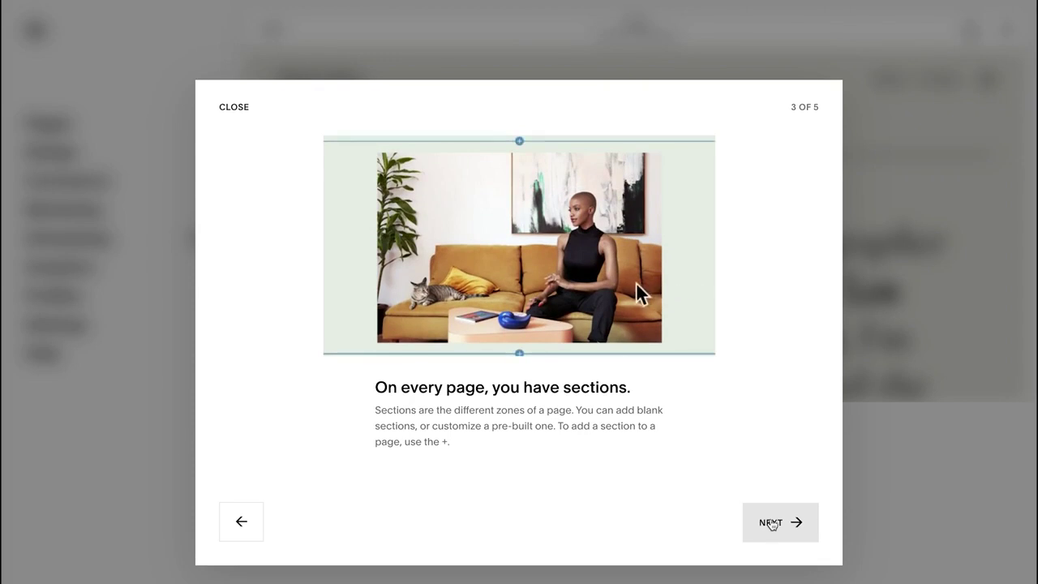
{"action": "left_click", "coordinate": [772, 525]}
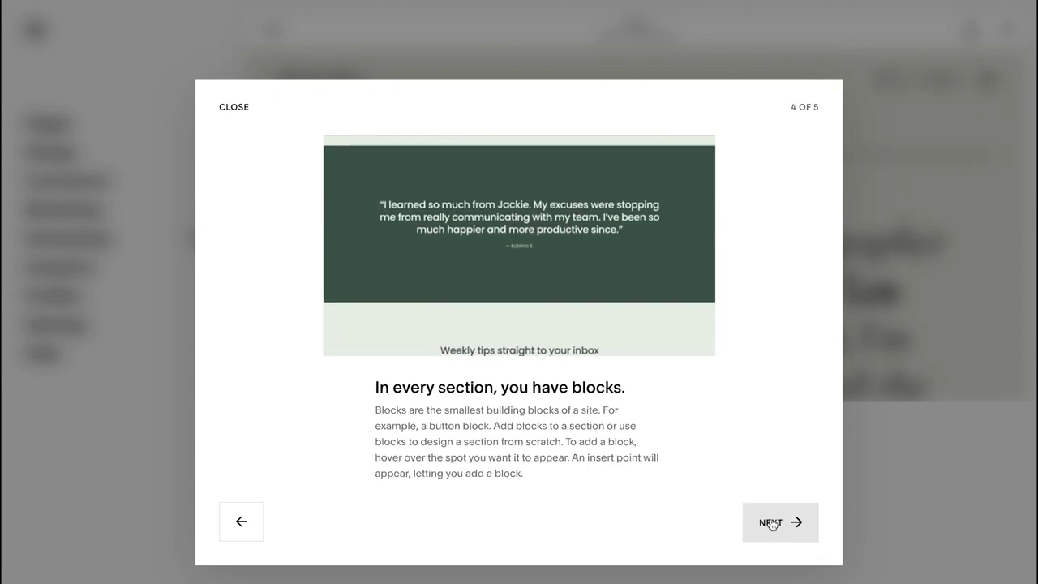
{"action": "left_click", "coordinate": [771, 523]}
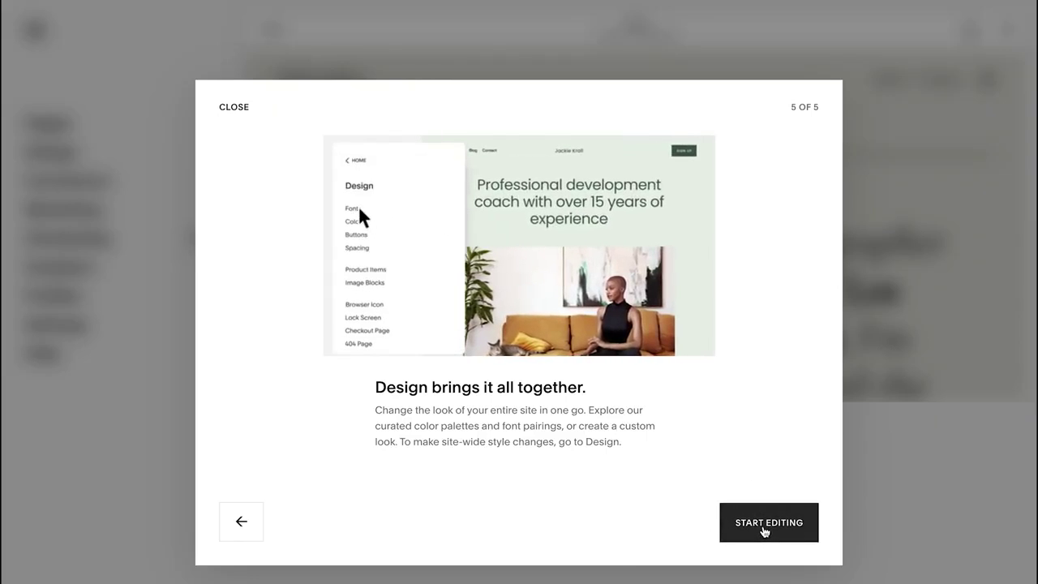
{"action": "left_click", "coordinate": [766, 525]}
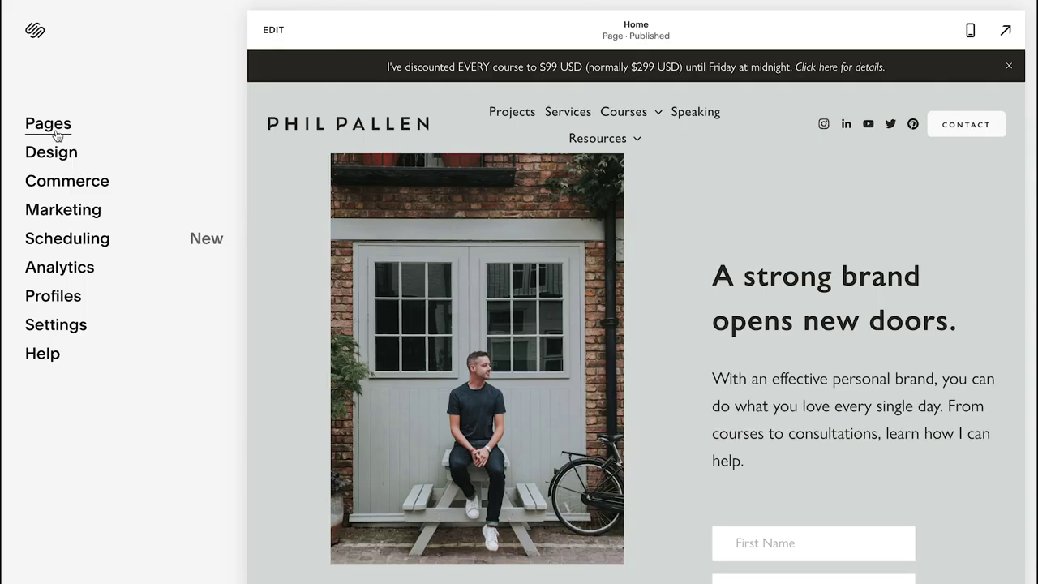
- Examine the Site Availability options in the existing website's settings
{"action": "left_click", "coordinate": [71, 335]}
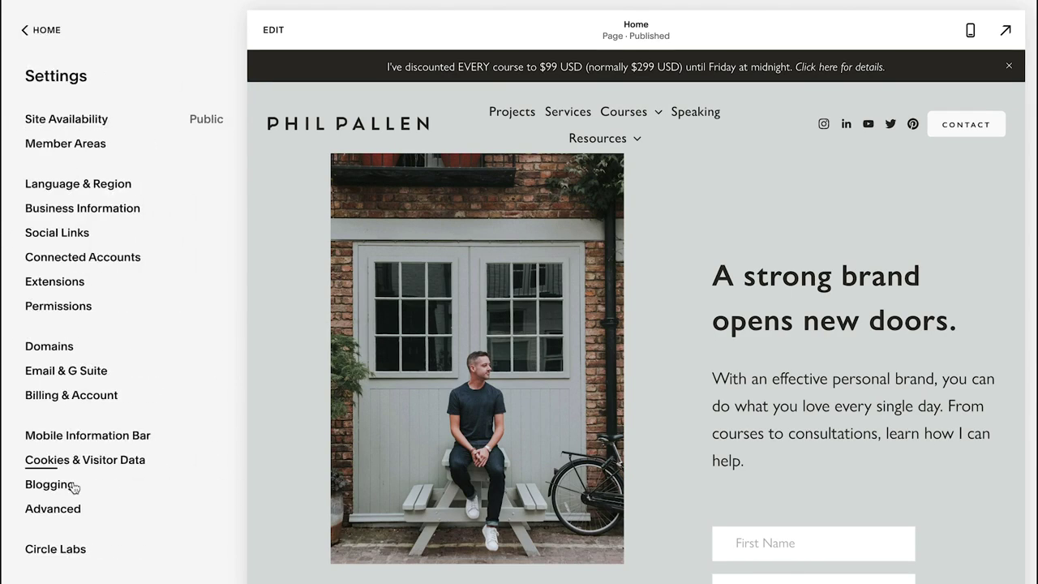
{"action": "left_click", "coordinate": [85, 122]}
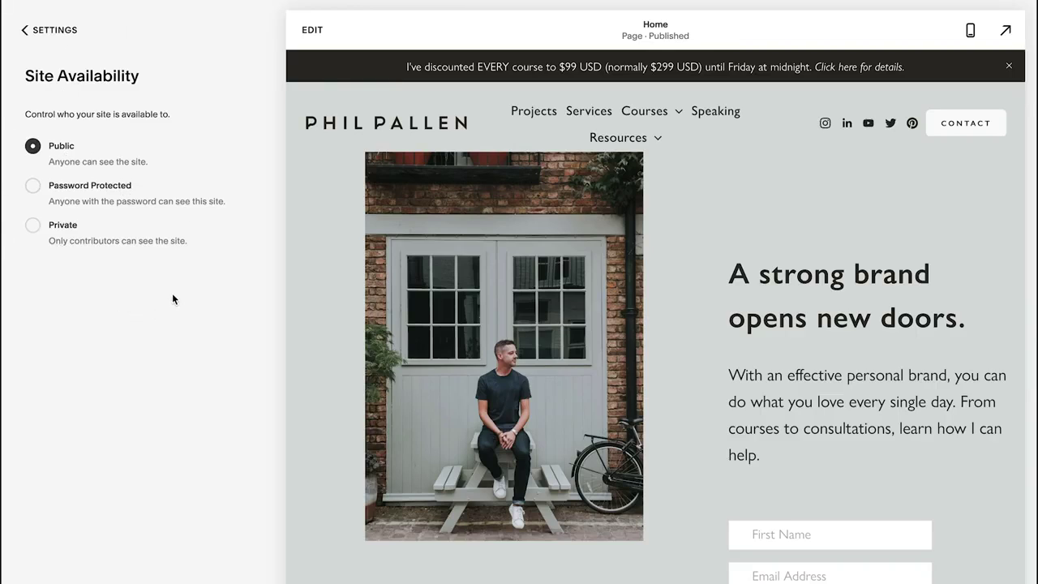
{"action": "left_click", "coordinate": [45, 33]}
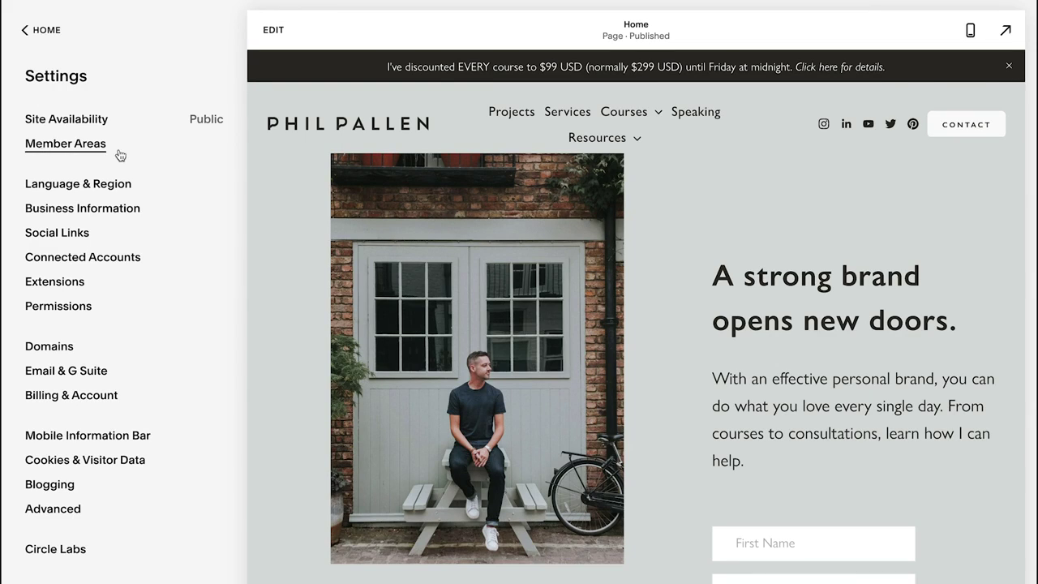
- Examine the Language & Region settings, including time zone, language, geography and measurement standard
{"action": "left_click", "coordinate": [87, 187]}
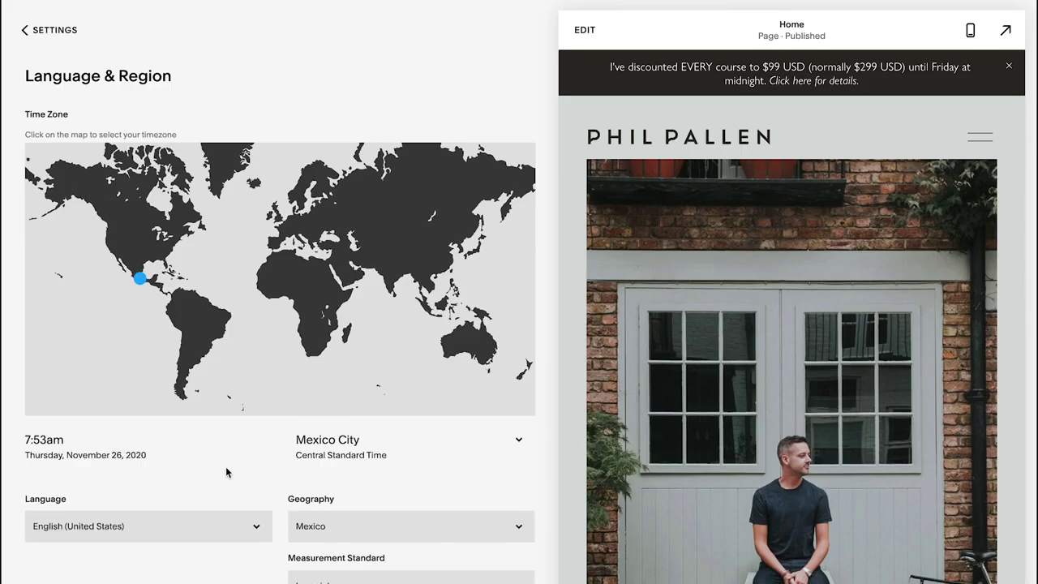
{"action": "scroll", "coordinate": [228, 469], "scroll_direction": "down", "scroll_amount": 1}
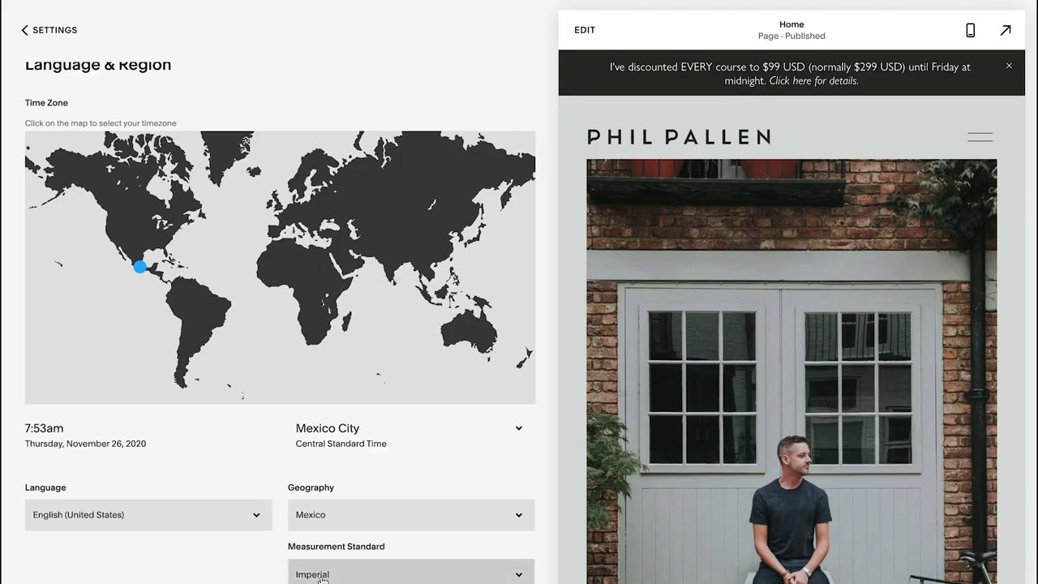
{"action": "scroll", "coordinate": [255, 498], "scroll_direction": "up", "scroll_amount": 1}
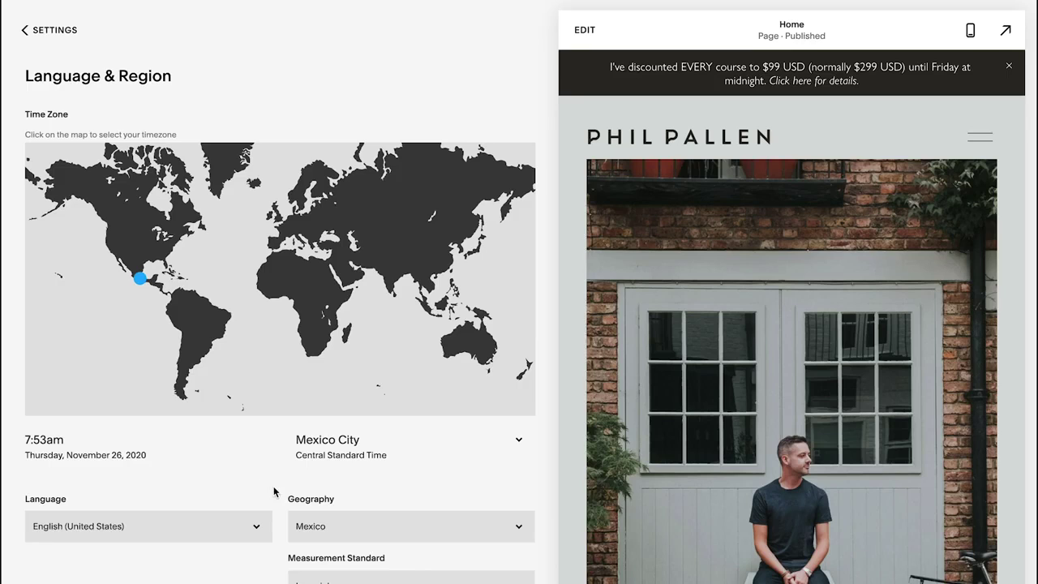
{"action": "left_click", "coordinate": [53, 30]}
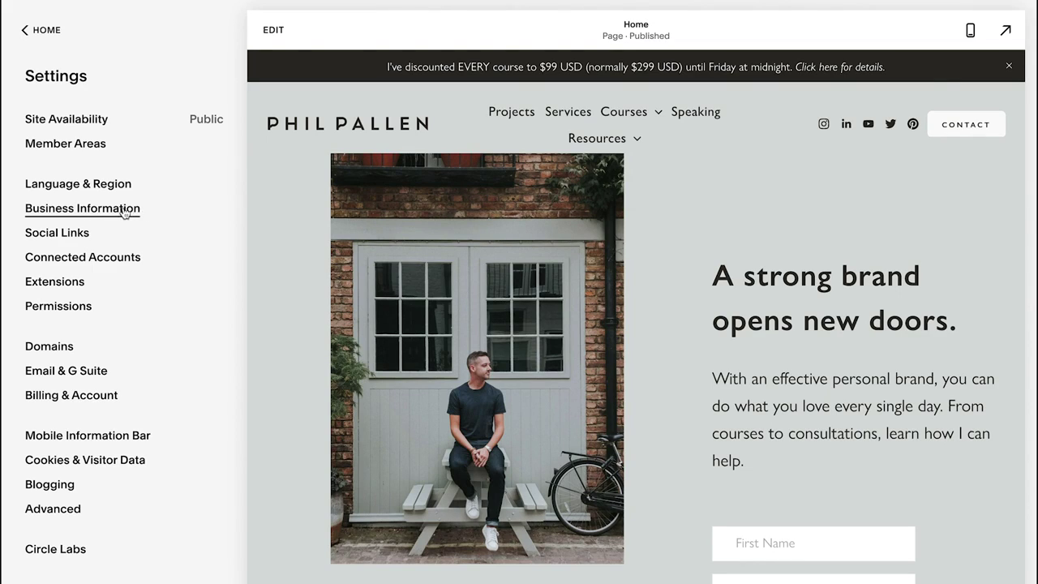
- Review the site's Social Links and its Connected Accounts
{"action": "left_click", "coordinate": [42, 238]}
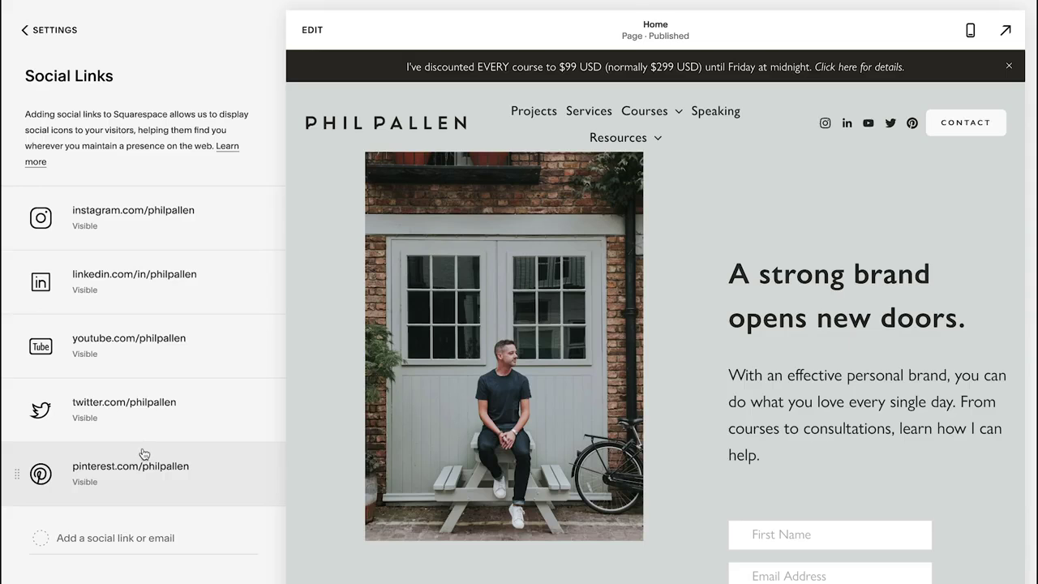
{"action": "left_click", "coordinate": [68, 32]}
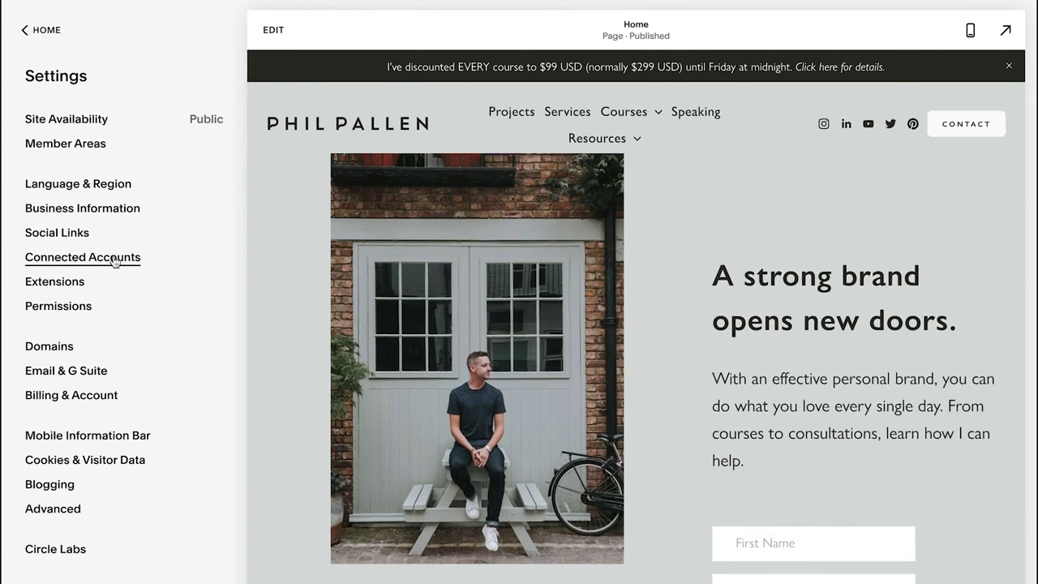
{"action": "left_click", "coordinate": [114, 258]}
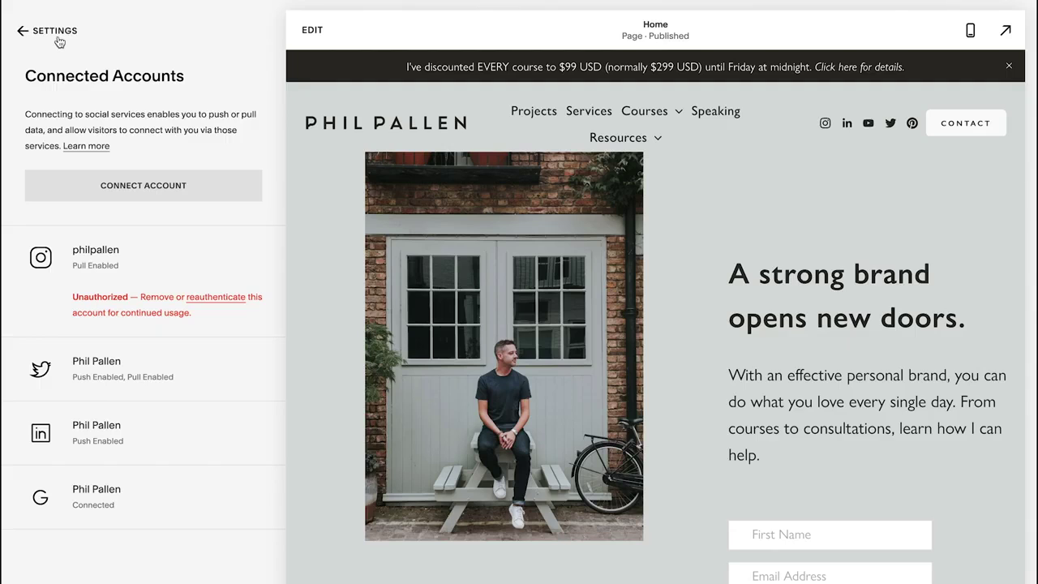
{"action": "left_click", "coordinate": [26, 31]}
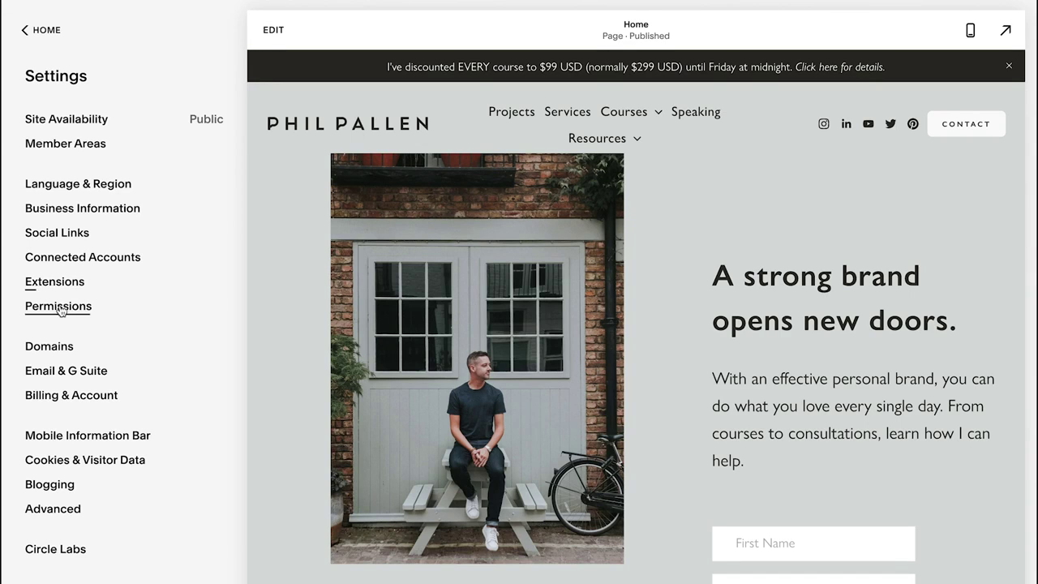
- Review the Permissions settings, covering contributor invitations, website ownership and the contributors' roles
{"action": "left_click", "coordinate": [58, 306]}
{"action": "scroll", "coordinate": [125, 416], "scroll_direction": "down", "scroll_amount": 3}
{"action": "scroll", "coordinate": [124, 416], "scroll_direction": "up", "scroll_amount": 3}
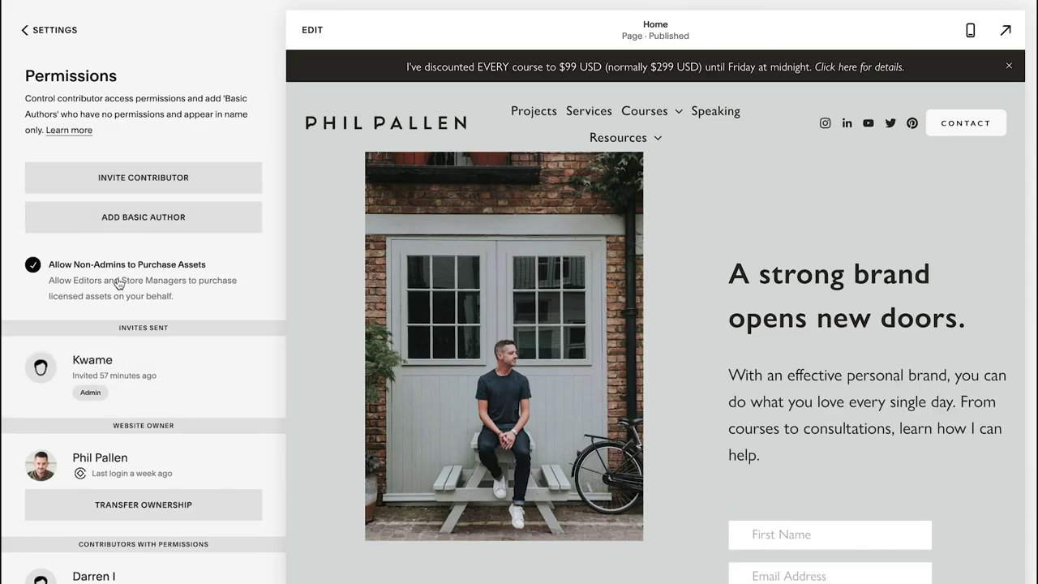
{"action": "scroll", "coordinate": [161, 328], "scroll_direction": "down", "scroll_amount": 5}
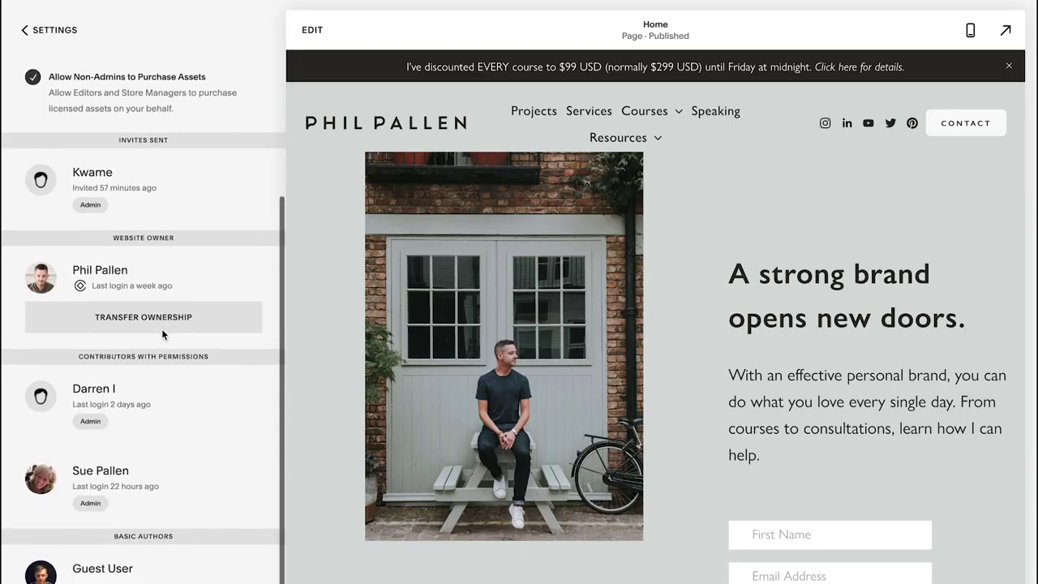
{"action": "scroll", "coordinate": [161, 329], "scroll_direction": "up", "scroll_amount": 5}
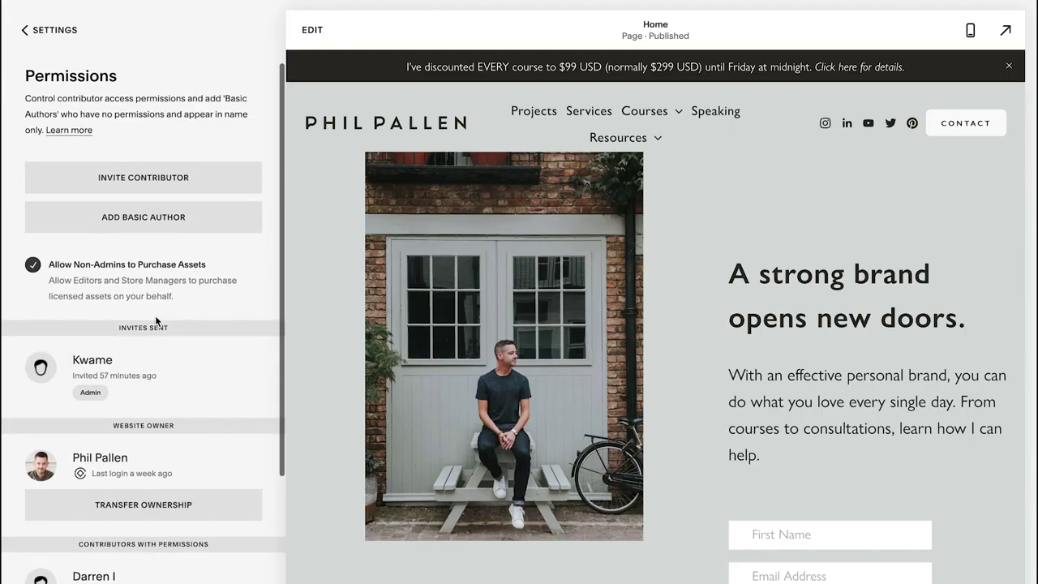
{"action": "left_click", "coordinate": [58, 38]}
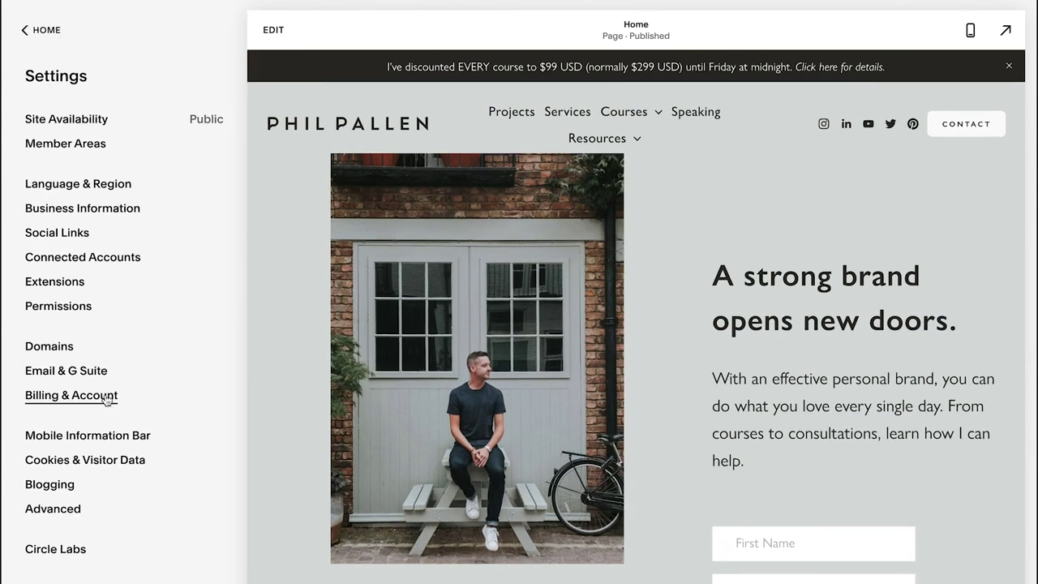
- Review the Domains settings and the display choices for the Mobile Information Bar, leaving its selection as it is
{"action": "left_click", "coordinate": [38, 347]}
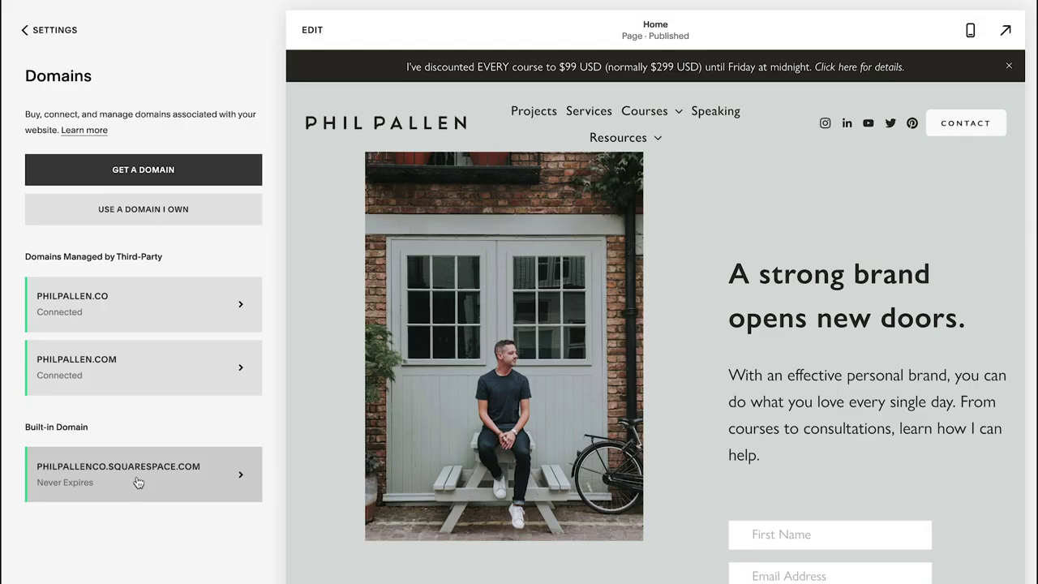
{"action": "left_click", "coordinate": [42, 36]}
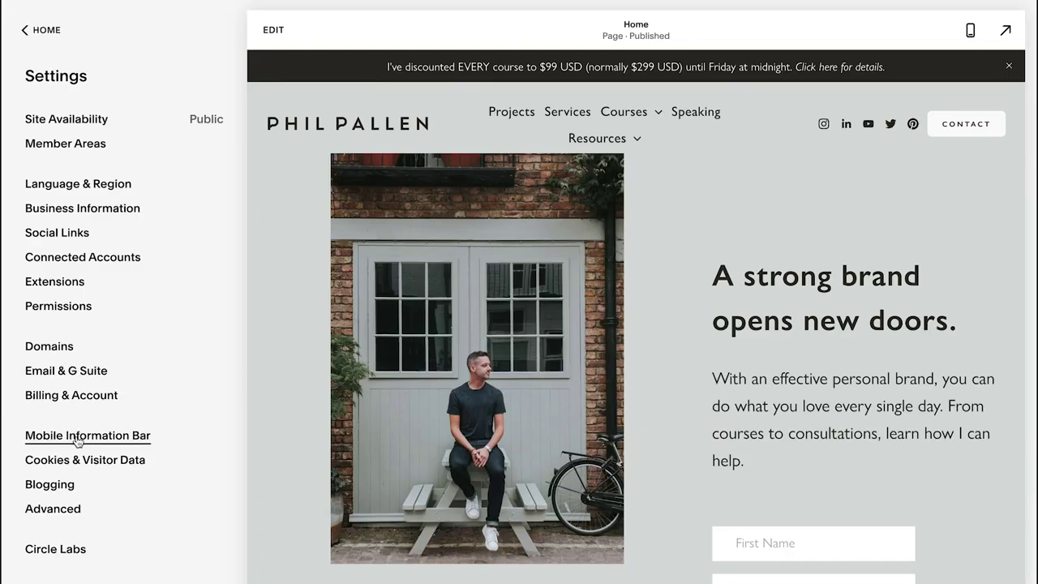
{"action": "left_click", "coordinate": [110, 440]}
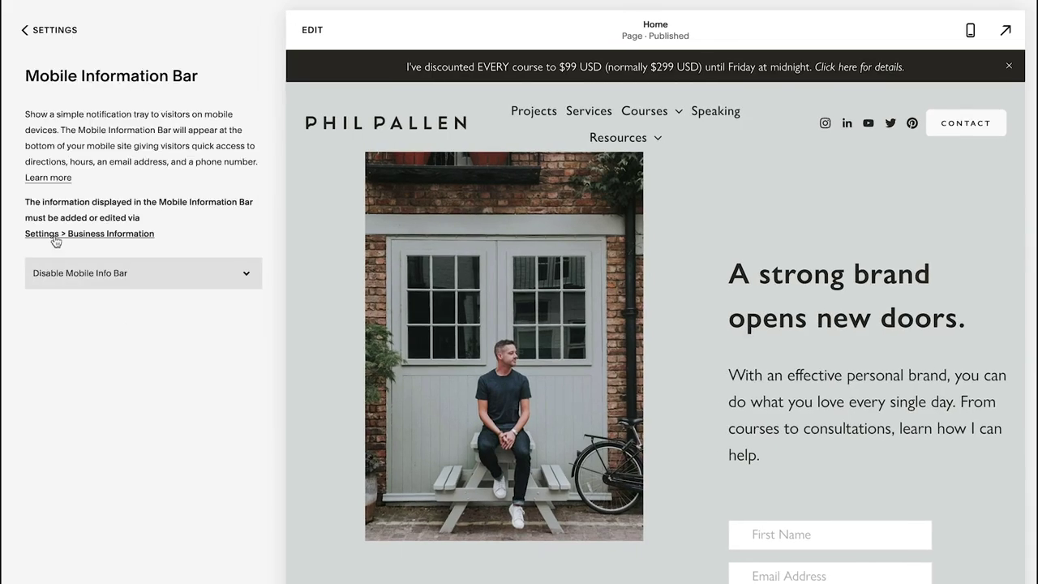
{"action": "left_click", "coordinate": [60, 273]}
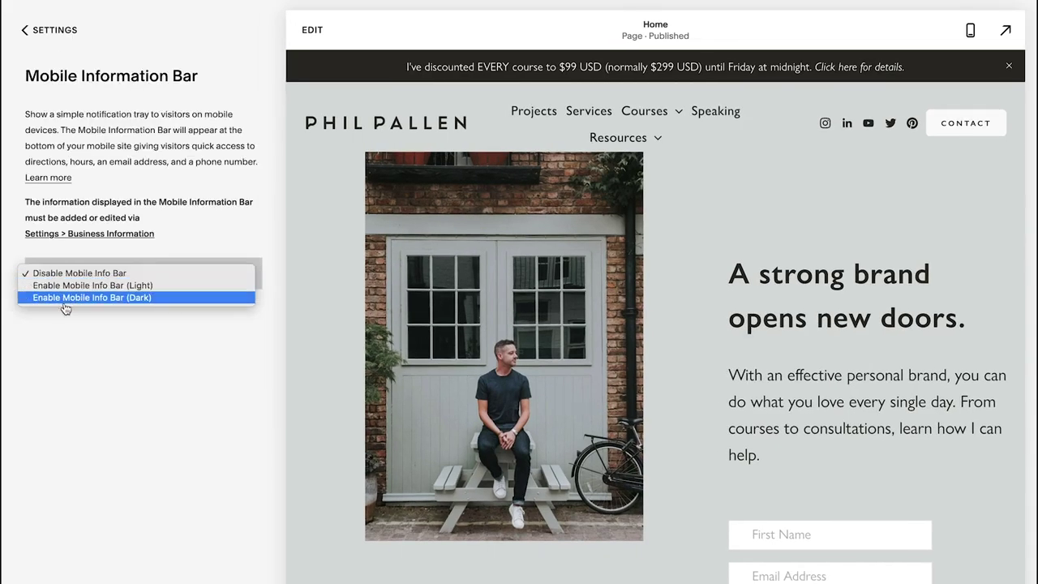
{"action": "left_click", "coordinate": [76, 365]}
{"action": "left_click", "coordinate": [54, 37]}
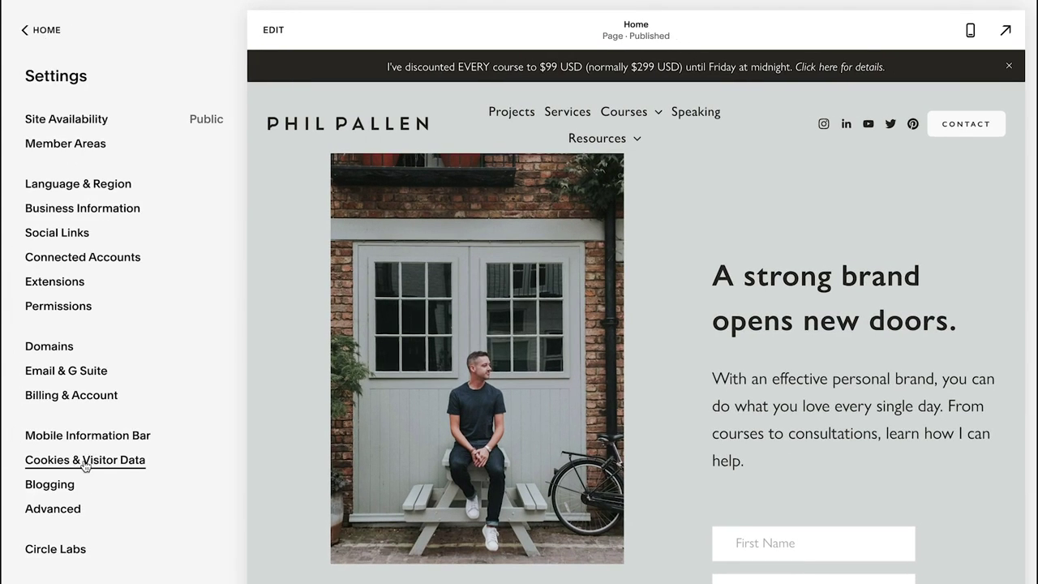
- Open the Cookies & Visitor Data settings and compare the Bar and Pop-Up cookie banner types, leaving Pop-Up selected
{"action": "left_click", "coordinate": [76, 460]}
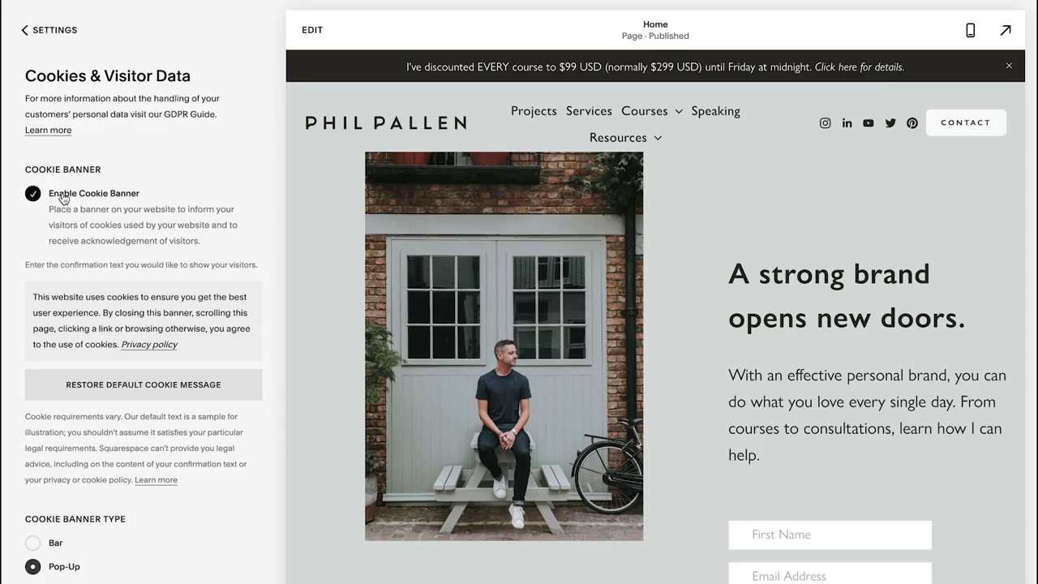
{"action": "scroll", "coordinate": [116, 519], "scroll_direction": "down", "scroll_amount": 2}
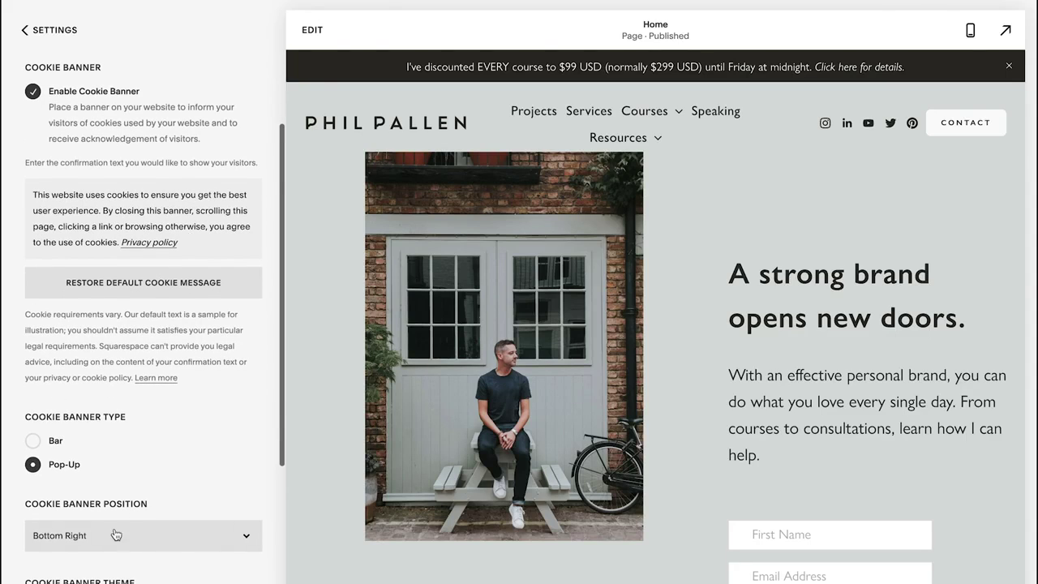
{"action": "left_click", "coordinate": [33, 441]}
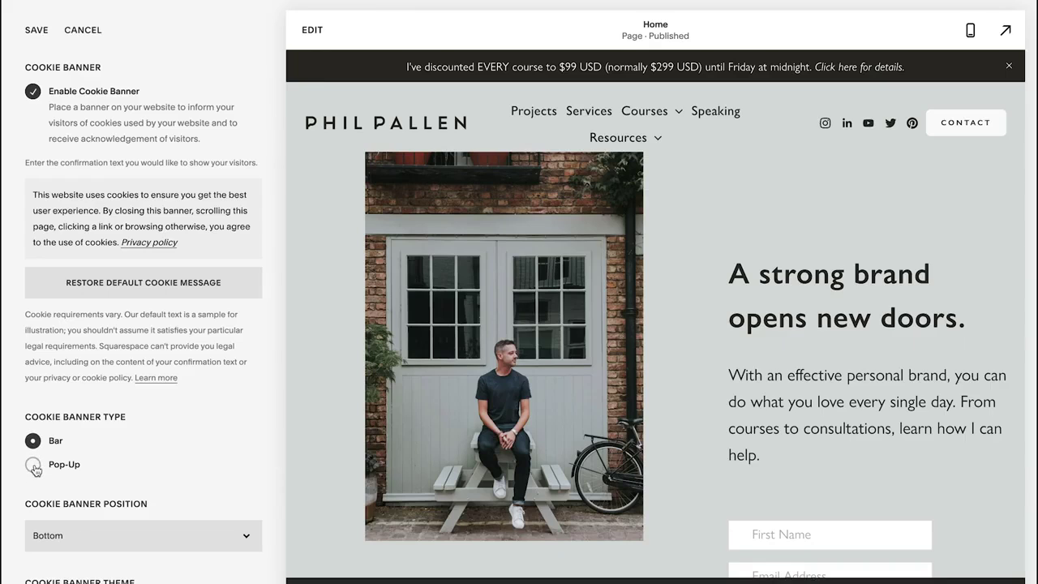
{"action": "left_click", "coordinate": [33, 466]}
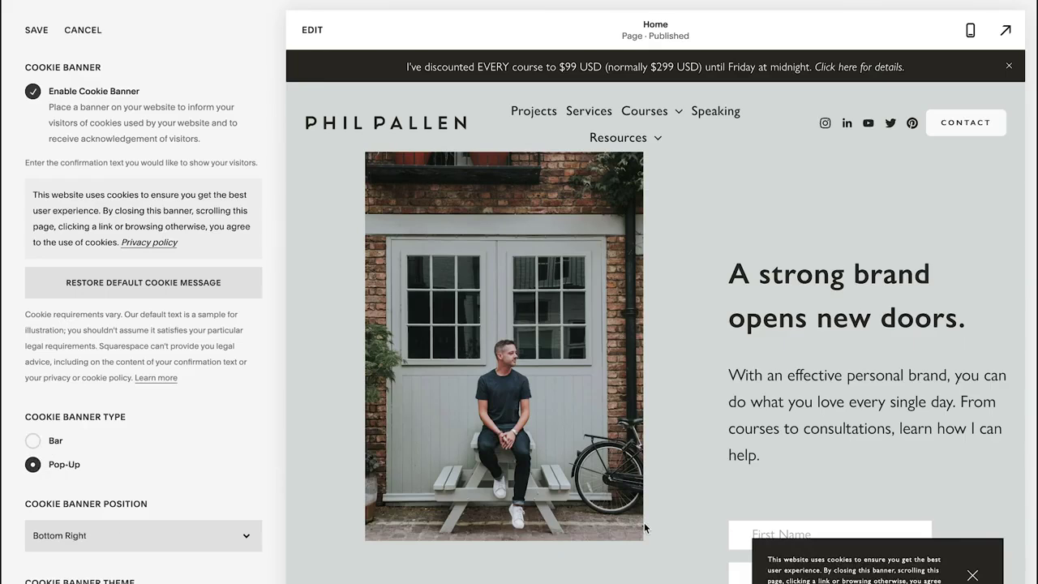
- Examine the cookie banner's confirmation text and privacy policy link, along with its position, theme, CTA type and analytics cookie options
{"action": "scroll", "coordinate": [198, 373], "scroll_direction": "down", "scroll_amount": 3}
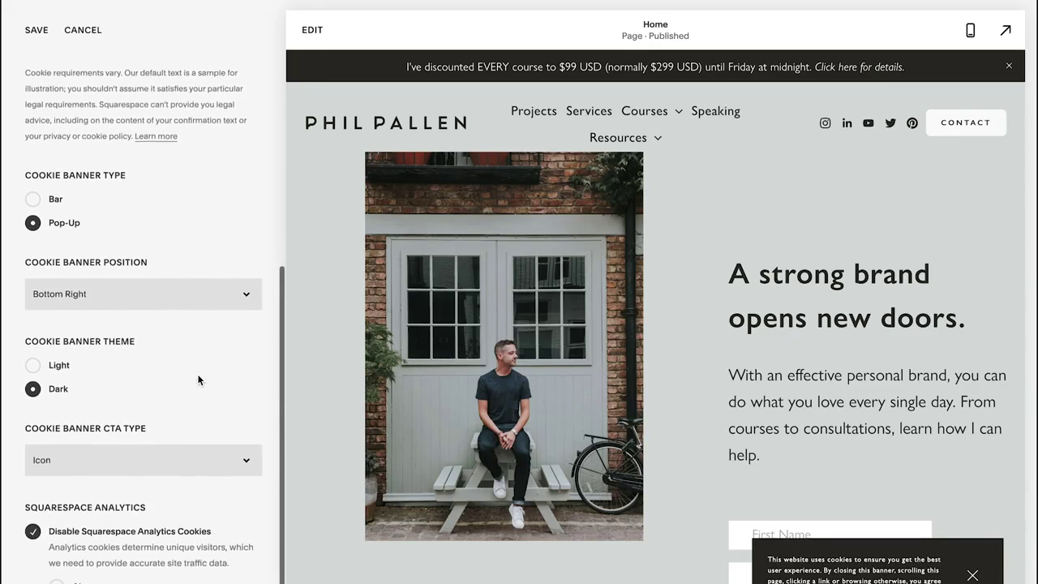
{"action": "scroll", "coordinate": [199, 378], "scroll_direction": "up", "scroll_amount": 3}
{"action": "left_click_drag", "start_coordinate": [200, 375], "coordinate": [167, 235]}
{"action": "scroll", "coordinate": [166, 235], "scroll_direction": "up", "scroll_amount": 2}
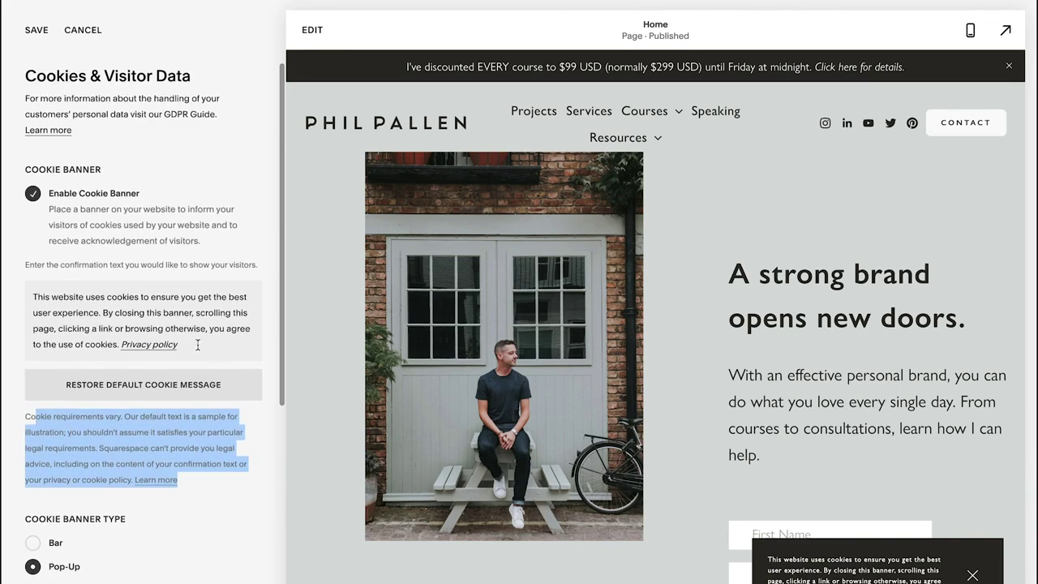
{"action": "left_click_drag", "start_coordinate": [179, 346], "coordinate": [36, 296]}
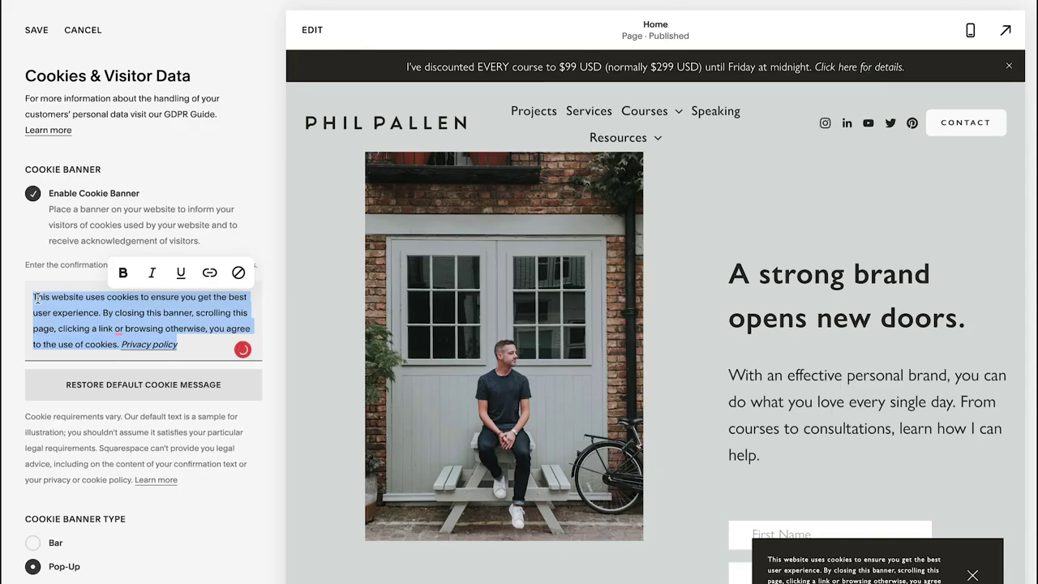
{"action": "left_click", "coordinate": [36, 298]}
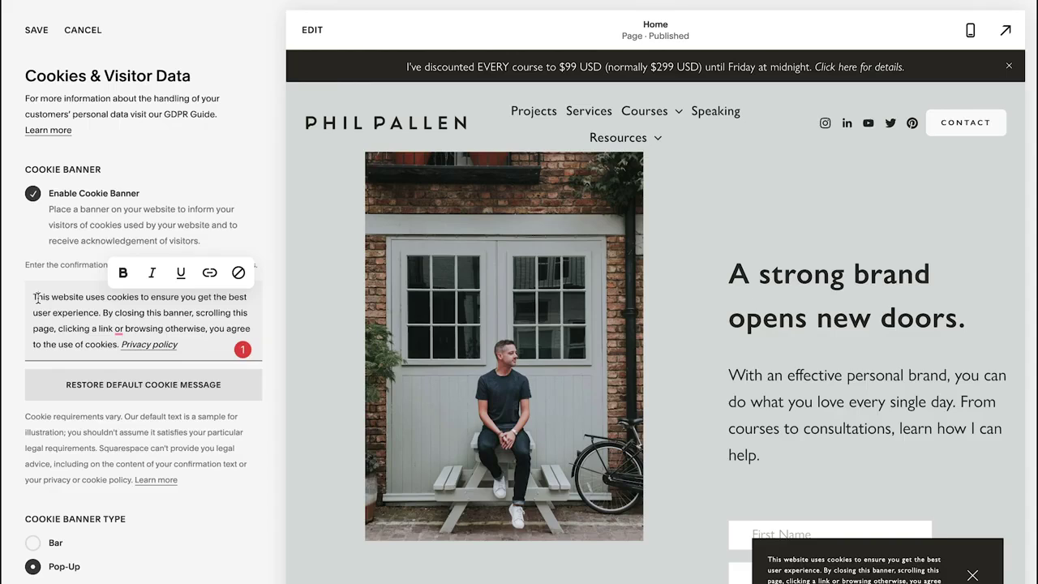
{"action": "mouse_move", "coordinate": [195, 345]}
{"action": "left_mouse_down"}
{"action": "mouse_move", "coordinate": [118, 345]}
{"action": "mouse_move", "coordinate": [176, 344]}
{"action": "left_mouse_up"}
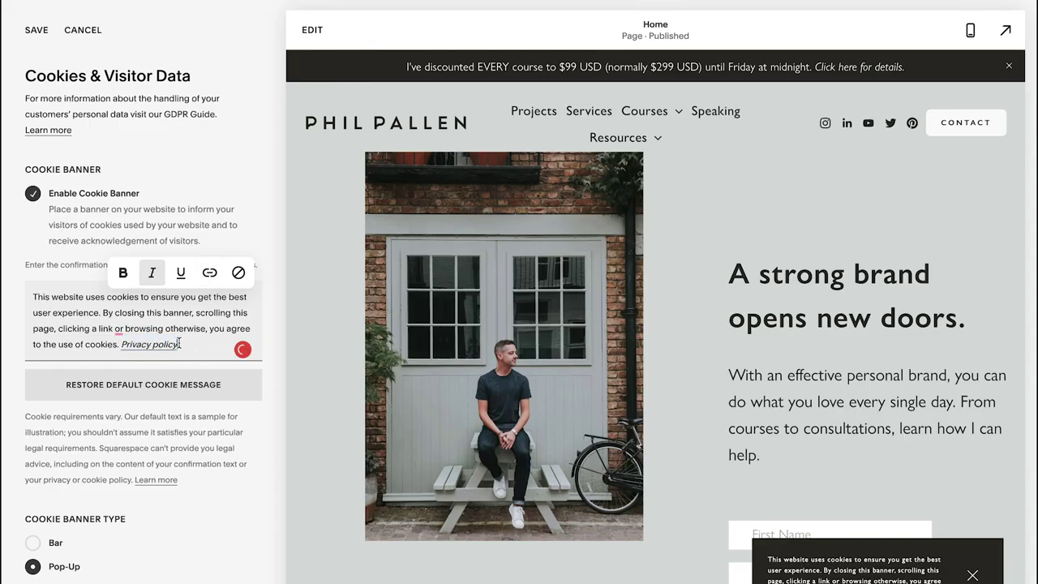
{"action": "scroll", "coordinate": [220, 394], "scroll_direction": "down", "scroll_amount": 5}
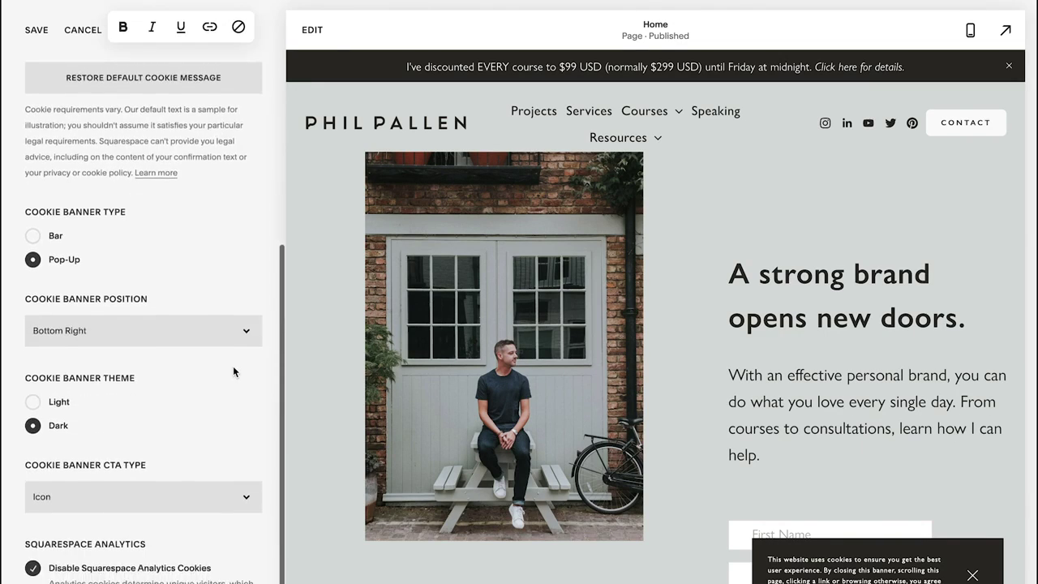
{"action": "scroll", "coordinate": [233, 367], "scroll_direction": "down", "scroll_amount": 1}
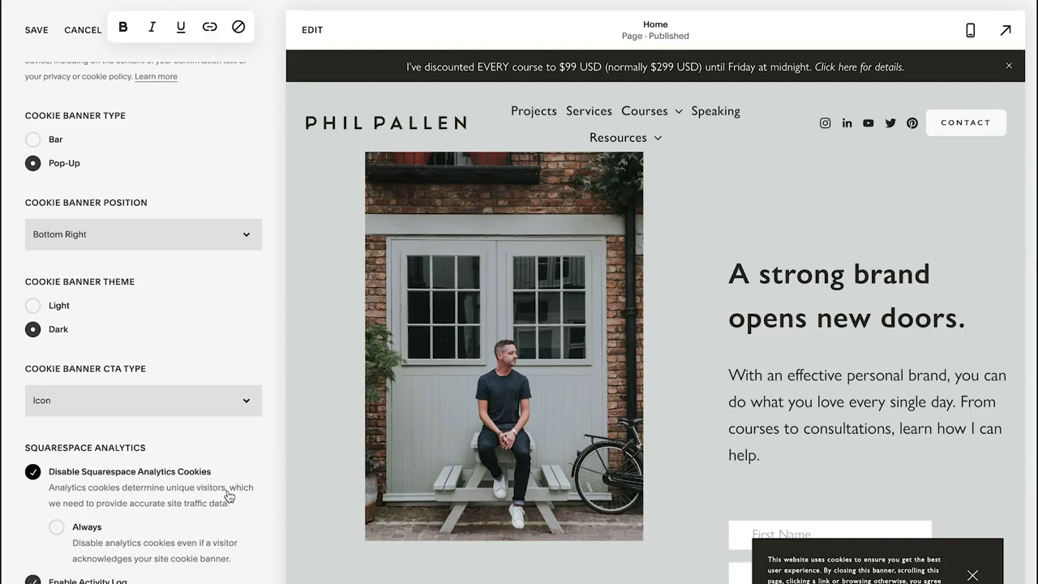
{"action": "scroll", "coordinate": [223, 487], "scroll_direction": "up", "scroll_amount": 5}
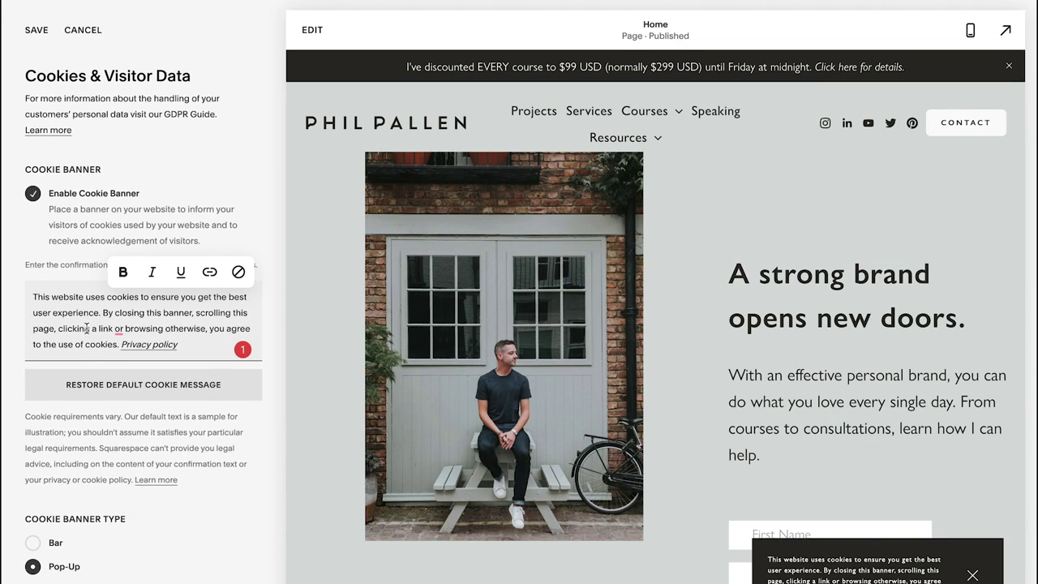
- Save the Cookies & Visitor Data settings and return to the main Settings list
{"action": "left_click", "coordinate": [265, 455]}
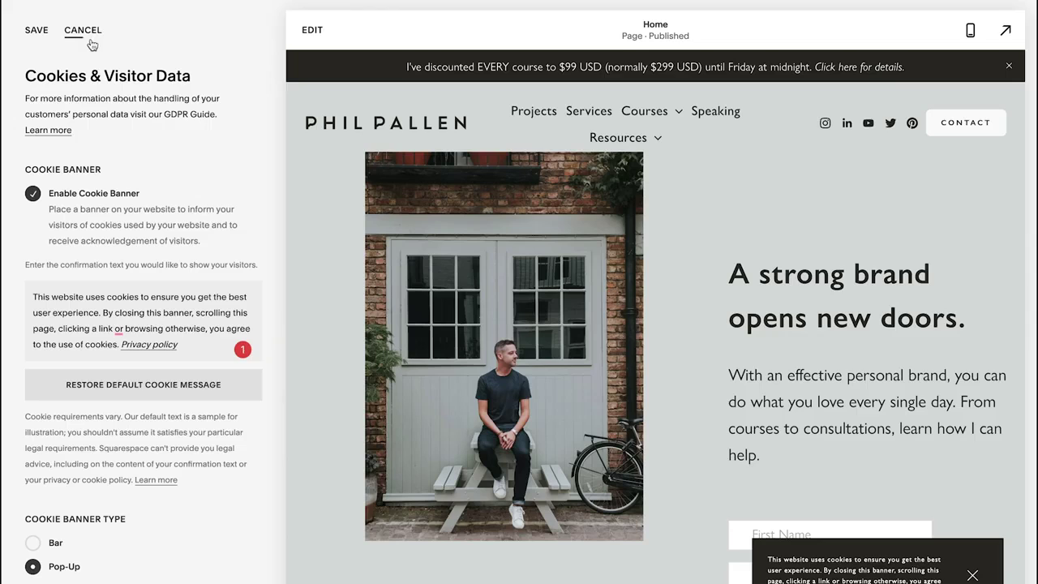
{"action": "left_click", "coordinate": [35, 37]}
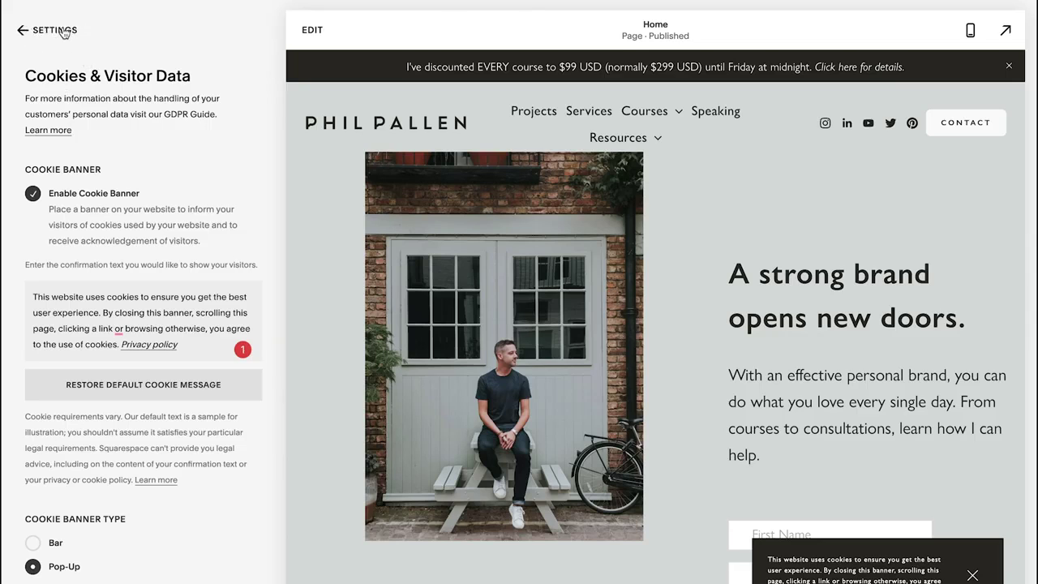
{"action": "left_click", "coordinate": [65, 30]}
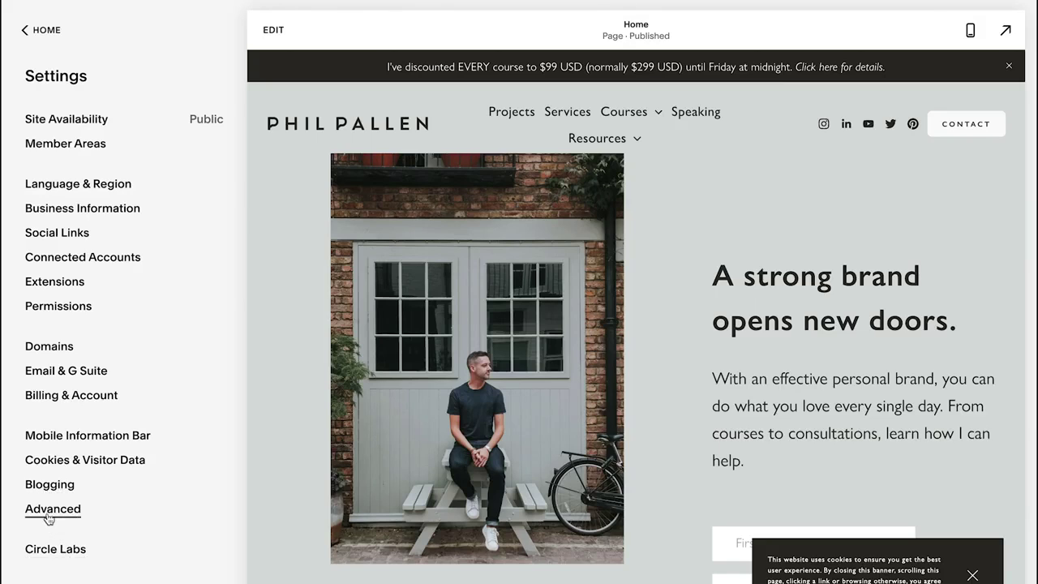
- Go to the site's pages, open the Home page for editing and start editing the site header
{"action": "left_click", "coordinate": [24, 30]}
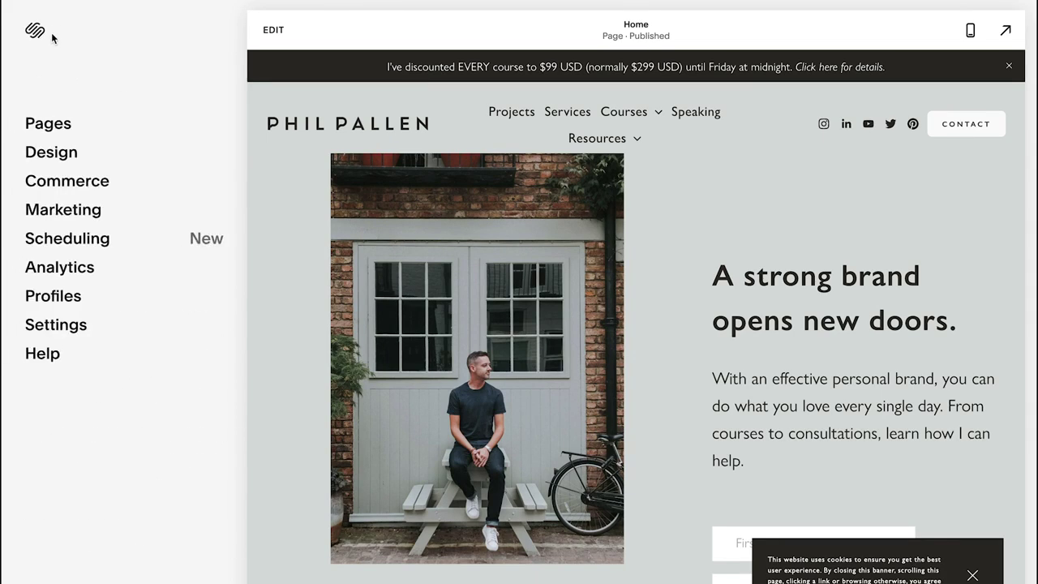
{"action": "left_click", "coordinate": [48, 123]}
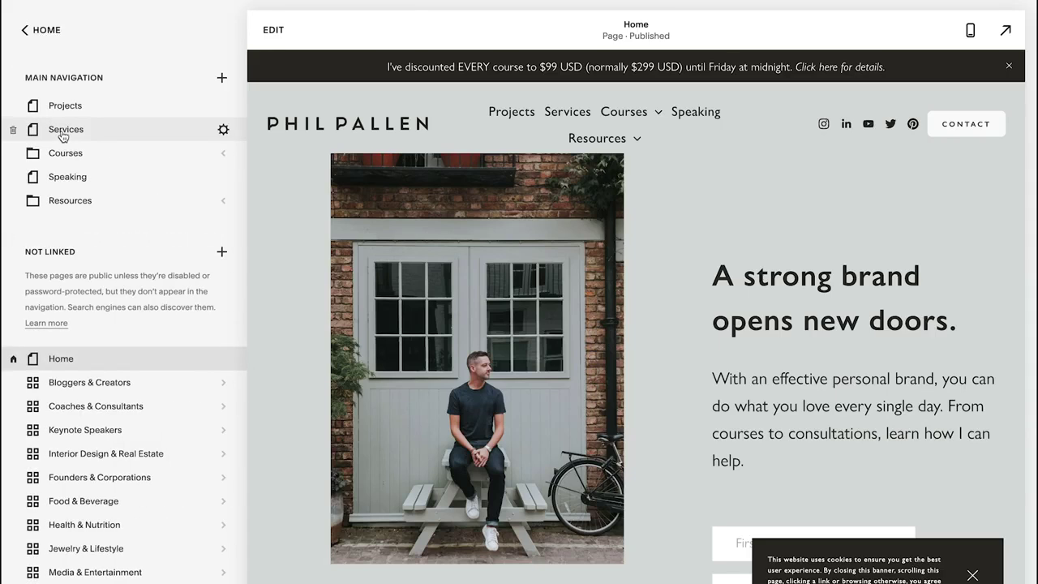
{"action": "left_click", "coordinate": [283, 37]}
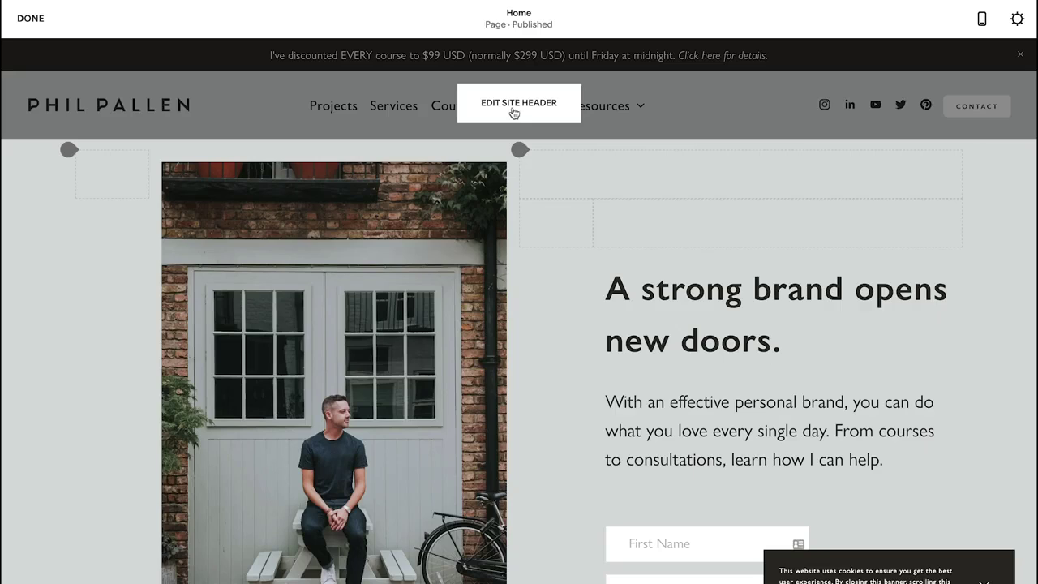
{"action": "left_click", "coordinate": [513, 116]}
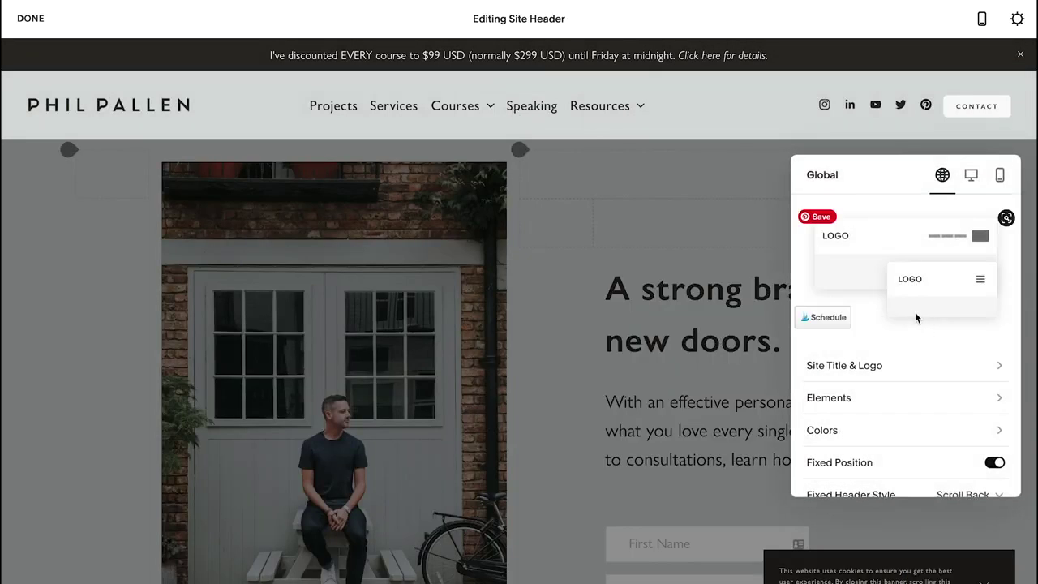
- Open the header's Site Title & Logo settings and examine the site title, leaving its text as it is
{"action": "left_click", "coordinate": [872, 366]}
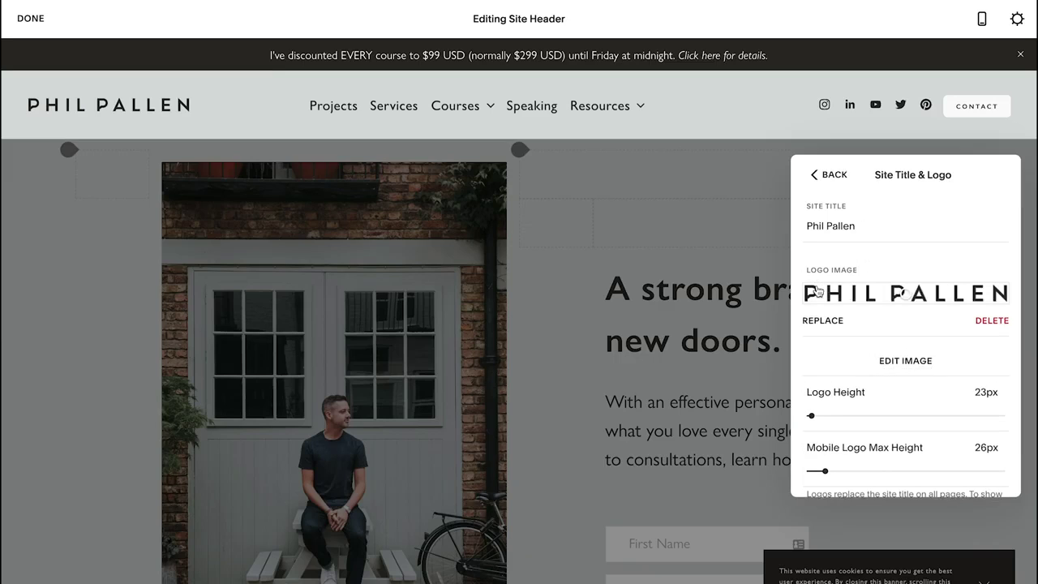
{"action": "left_click_drag", "start_coordinate": [863, 225], "coordinate": [806, 225]}
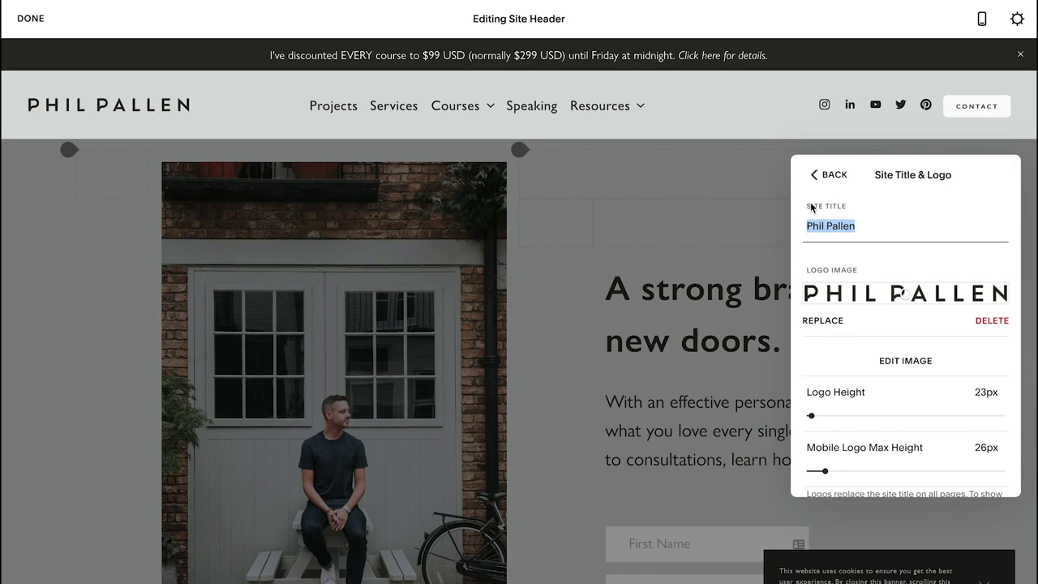
{"action": "left_click", "coordinate": [866, 227]}
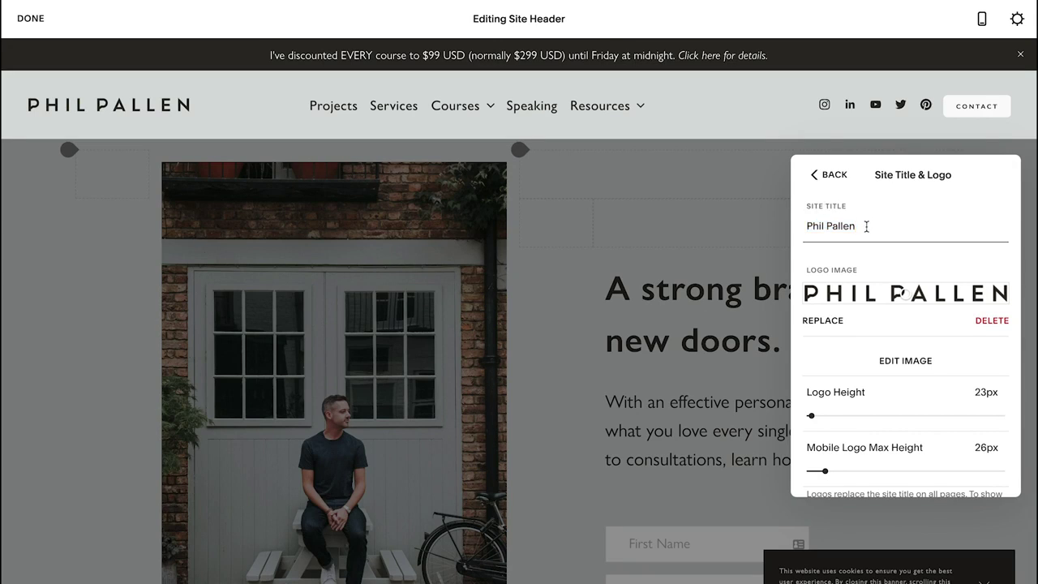
{"action": "left_click_drag", "start_coordinate": [866, 227], "coordinate": [806, 225]}
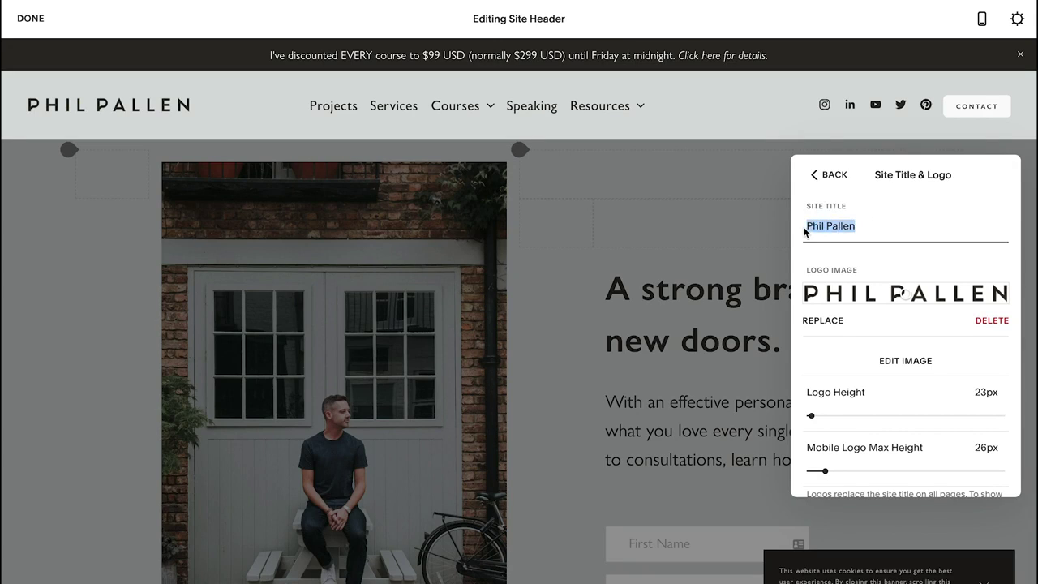
{"action": "left_click", "coordinate": [857, 228]}
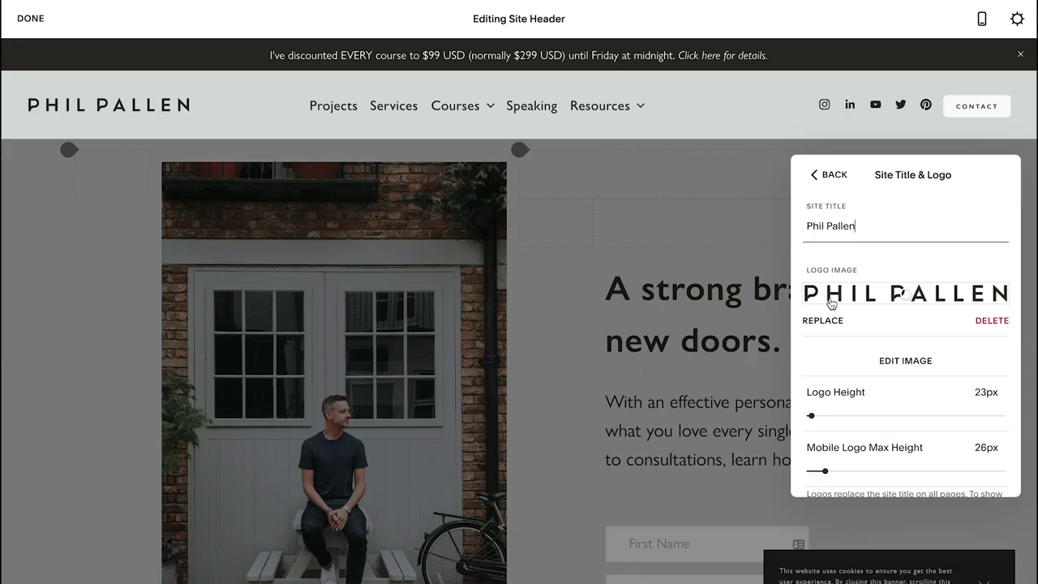
{"action": "left_click_drag", "start_coordinate": [871, 227], "coordinate": [807, 232]}
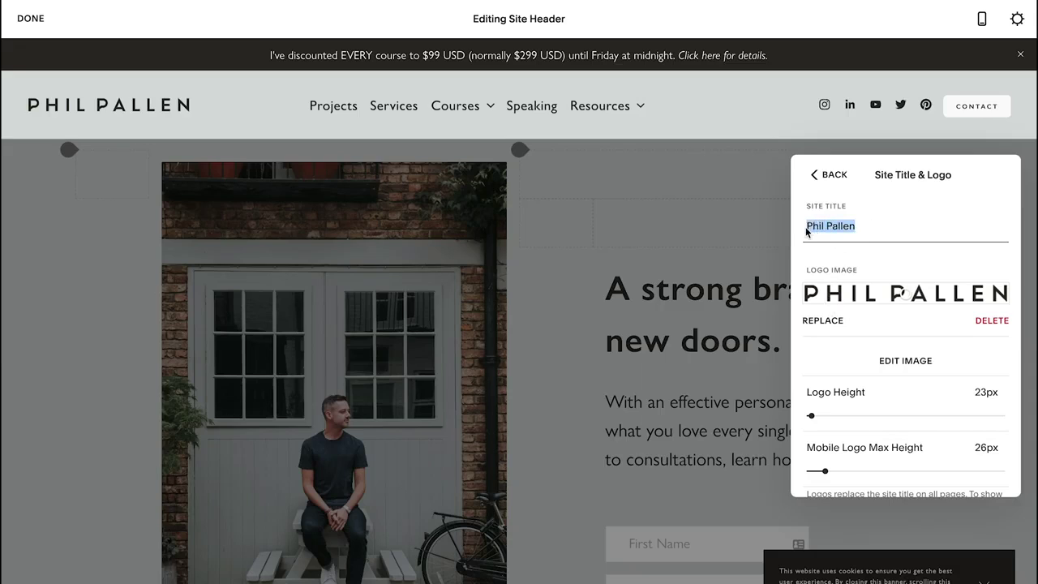
{"action": "left_click", "coordinate": [876, 227]}
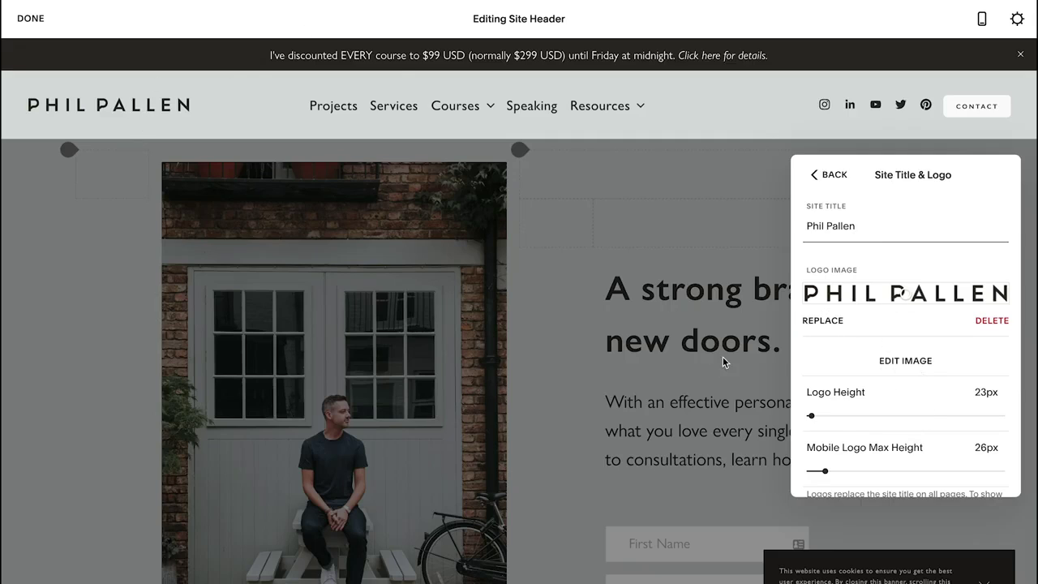
- Review the logo height, mobile logo max height and mobile logo image options, and return to the header's global settings
{"action": "scroll", "coordinate": [807, 365], "scroll_direction": "down", "scroll_amount": 3}
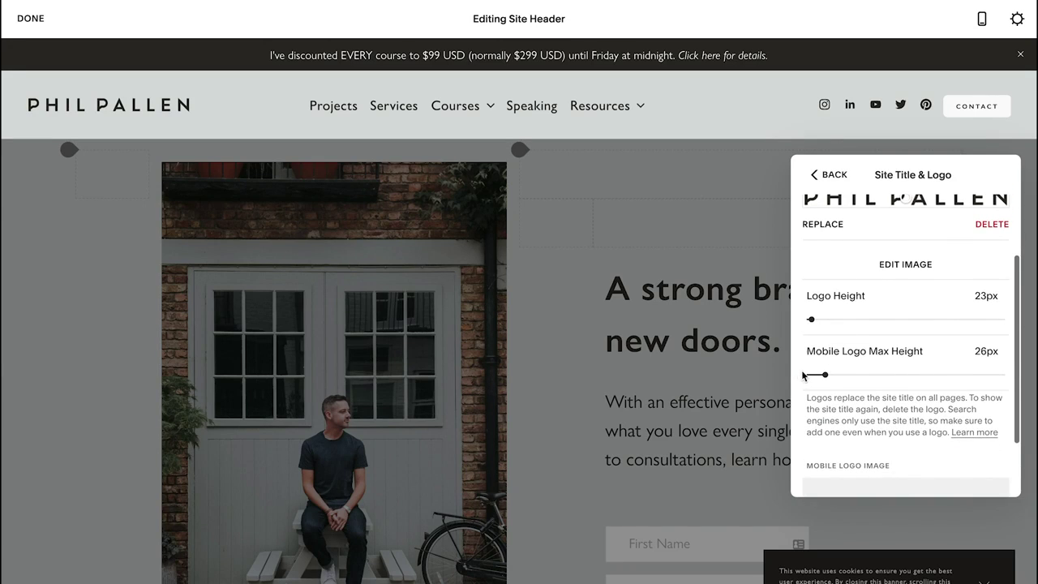
{"action": "scroll", "coordinate": [804, 373], "scroll_direction": "down", "scroll_amount": 2}
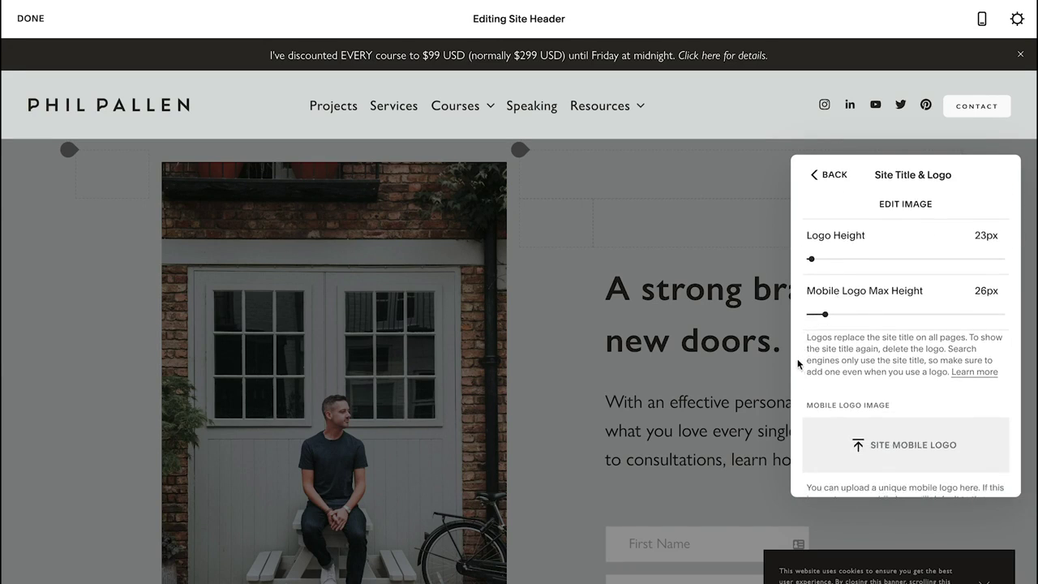
{"action": "scroll", "coordinate": [801, 360], "scroll_direction": "down", "scroll_amount": 1}
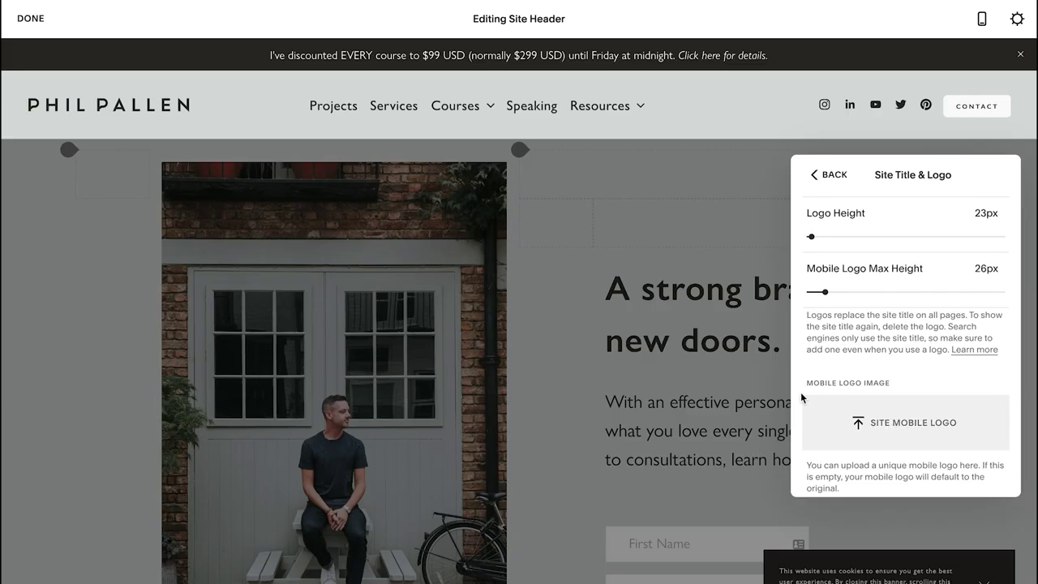
{"action": "scroll", "coordinate": [800, 393], "scroll_direction": "up", "scroll_amount": 5}
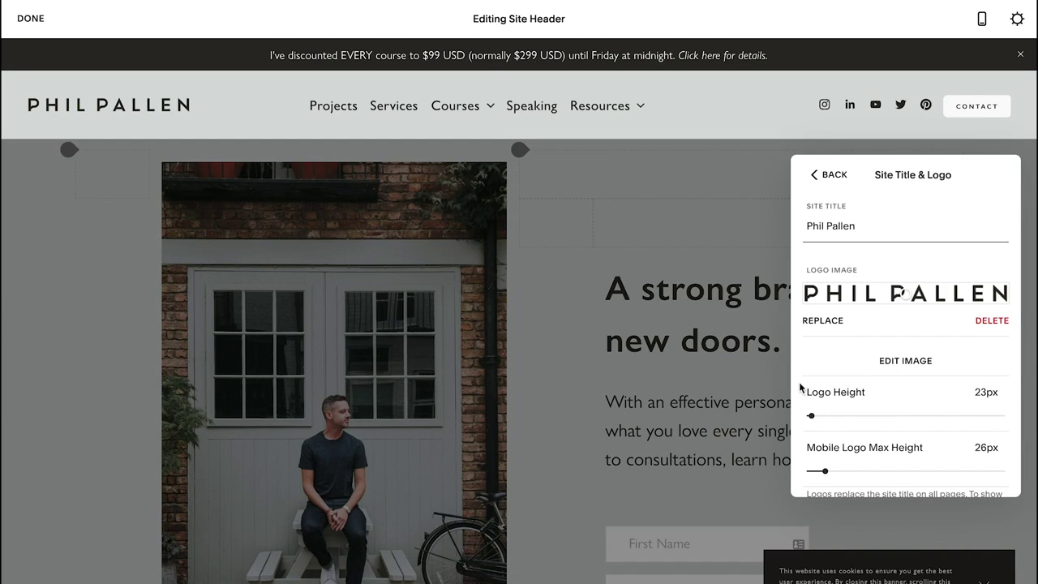
{"action": "left_click", "coordinate": [836, 175]}
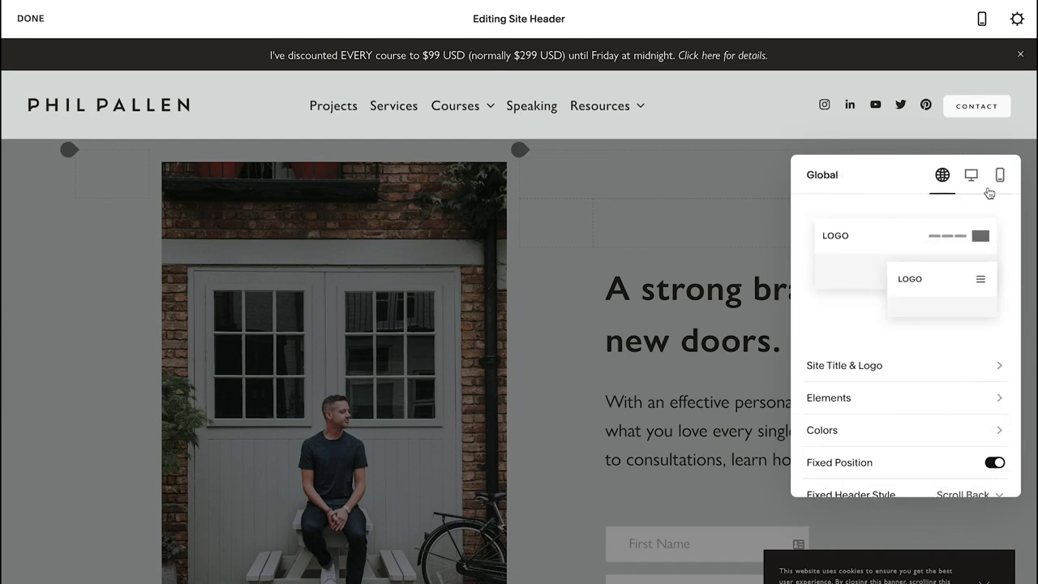
- Review the header's desktop layout, width, padding and spacing options, and switch to its mobile settings
{"action": "left_click", "coordinate": [972, 177]}
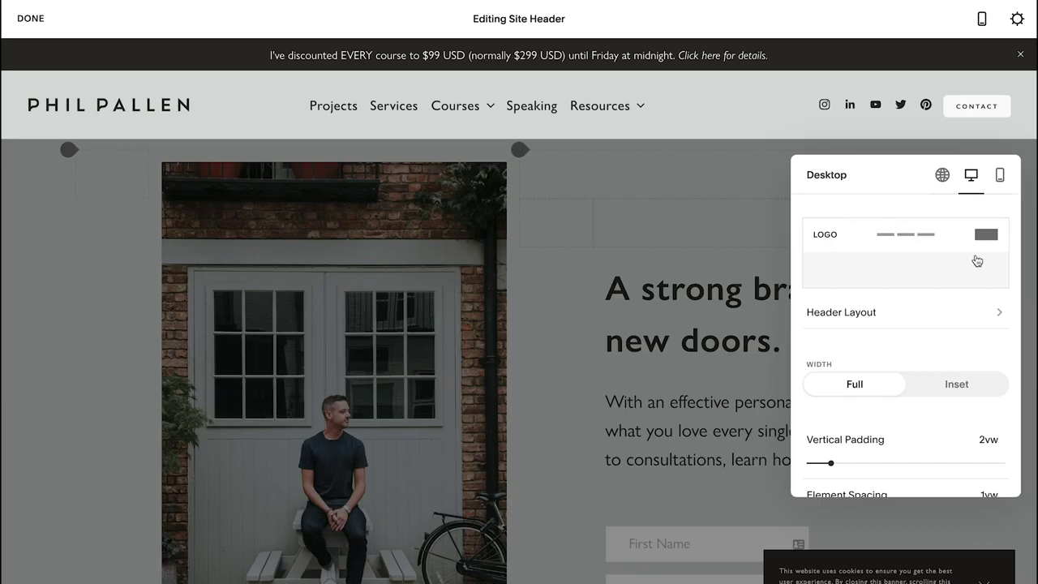
{"action": "scroll", "coordinate": [973, 266], "scroll_direction": "down", "scroll_amount": 1}
{"action": "scroll", "coordinate": [796, 342], "scroll_direction": "down", "scroll_amount": 2}
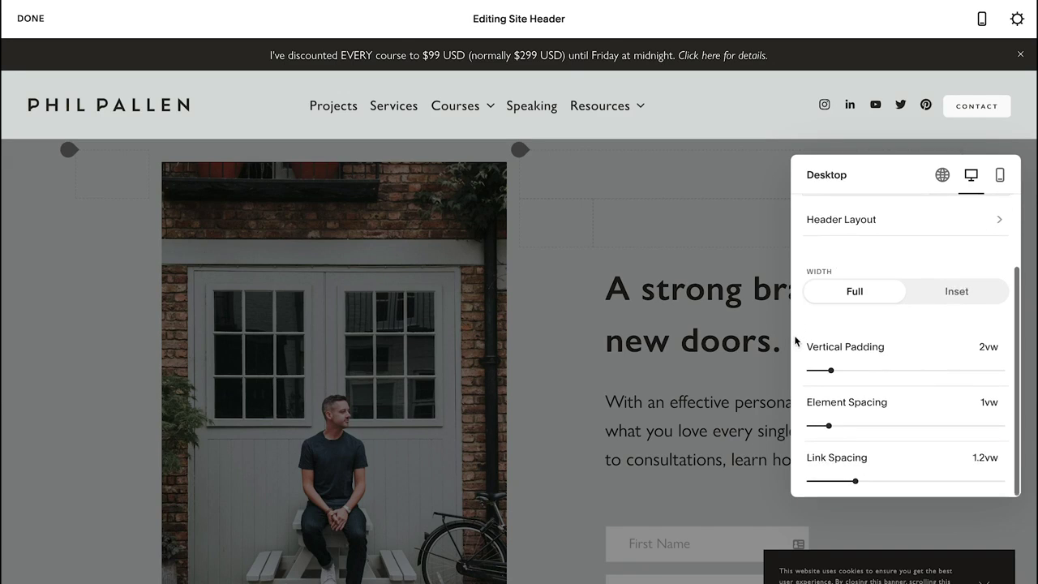
{"action": "scroll", "coordinate": [799, 342], "scroll_direction": "up", "scroll_amount": 3}
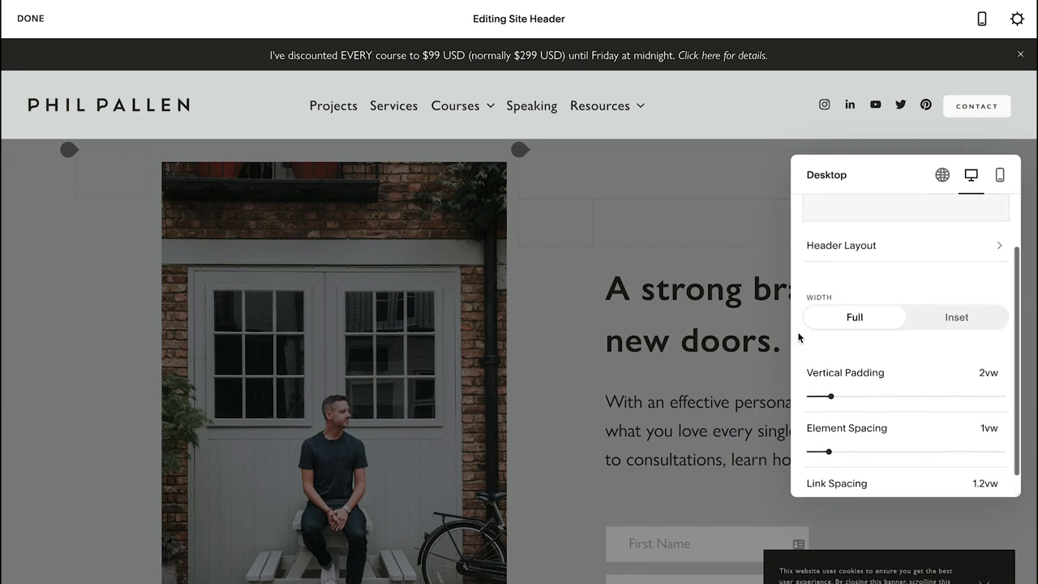
{"action": "left_click", "coordinate": [999, 183]}
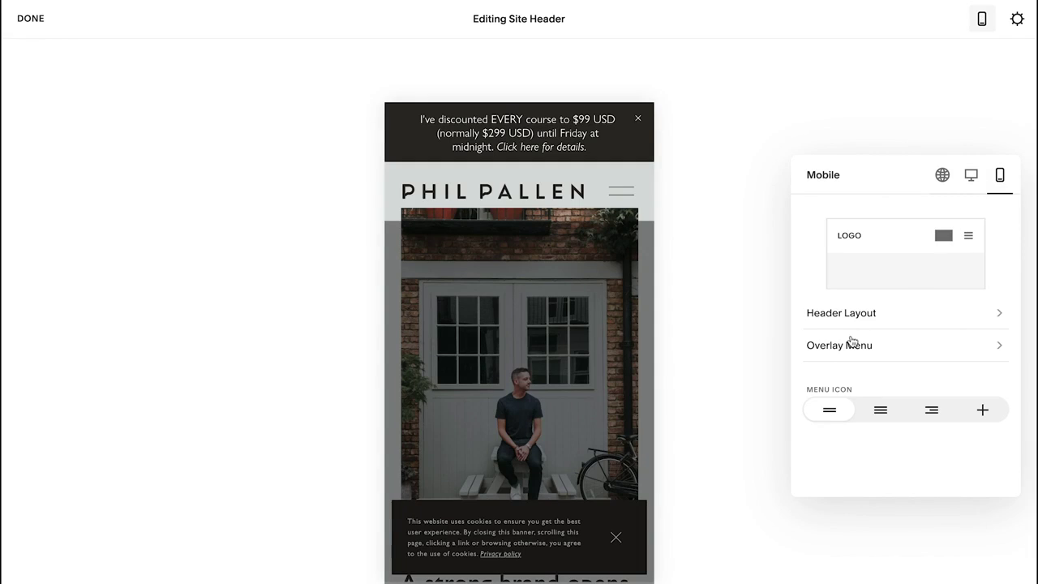
- Return the header to its global settings, leave header editing and finish editing the Home page
{"action": "left_click", "coordinate": [942, 177]}
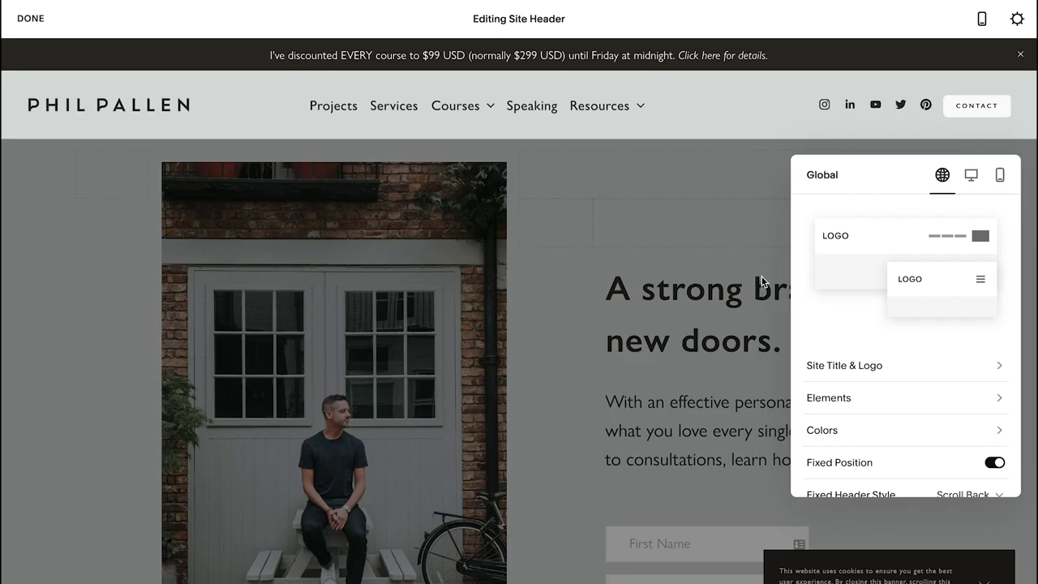
{"action": "left_click", "coordinate": [652, 170]}
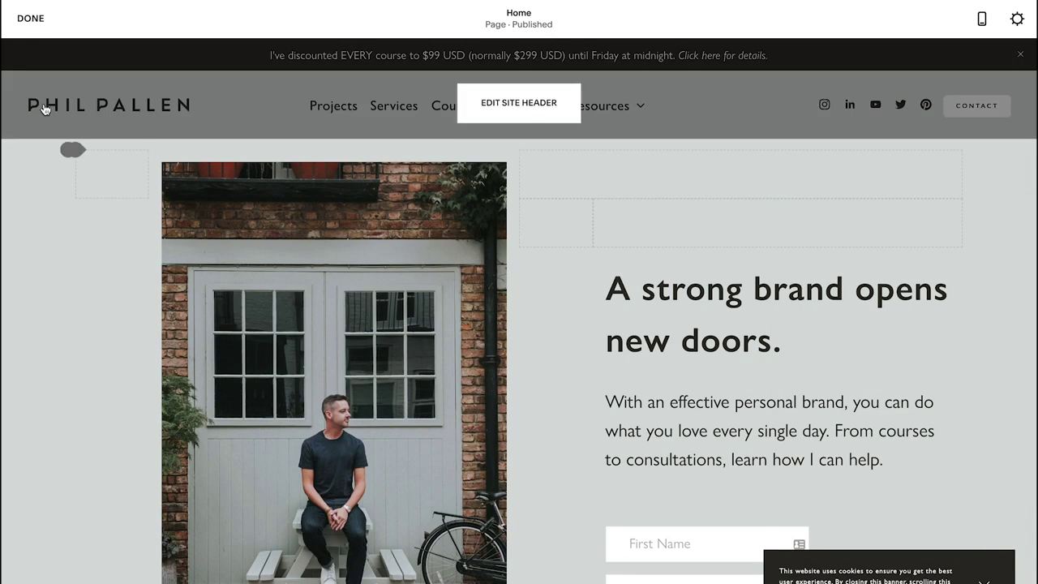
{"action": "left_click", "coordinate": [25, 28]}
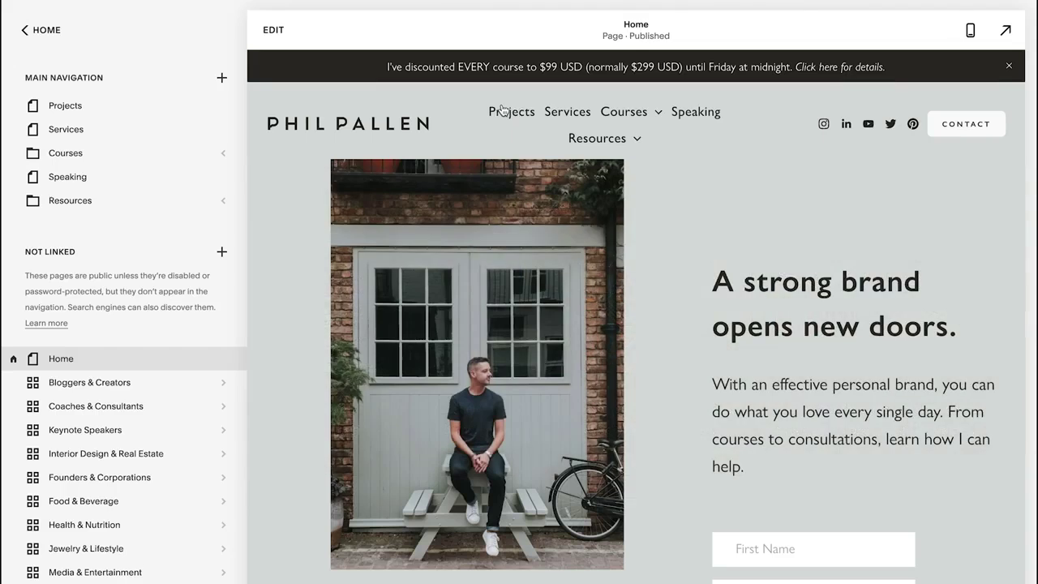
- Examine the Main Navigation and Not Linked page lists and compare them with the menu items in the site header
{"action": "mouse_move", "coordinate": [653, 110]}
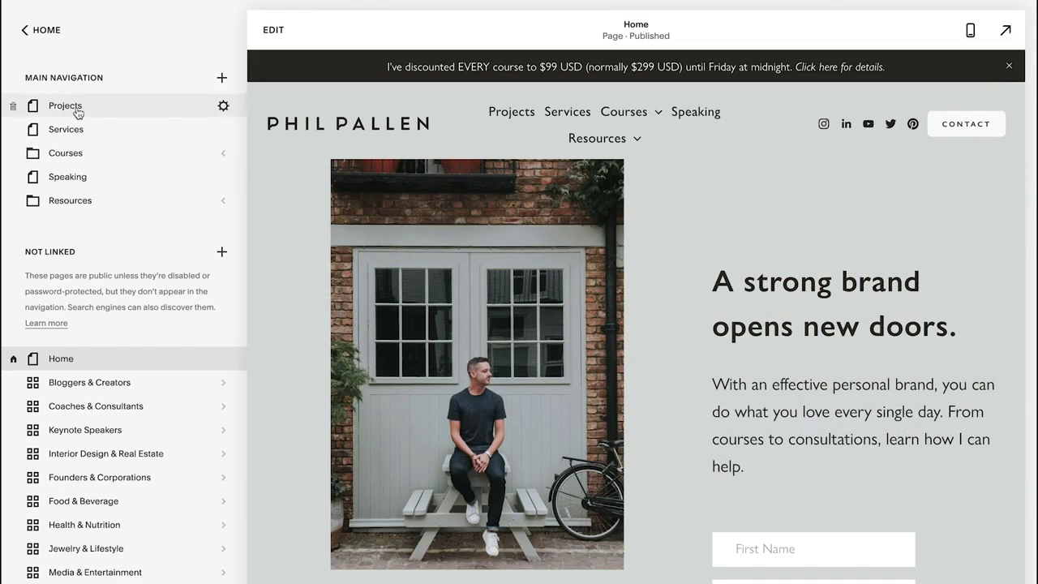
{"action": "scroll", "coordinate": [143, 195], "scroll_direction": "down", "scroll_amount": 3}
{"action": "scroll", "coordinate": [140, 235], "scroll_direction": "up", "scroll_amount": 3}
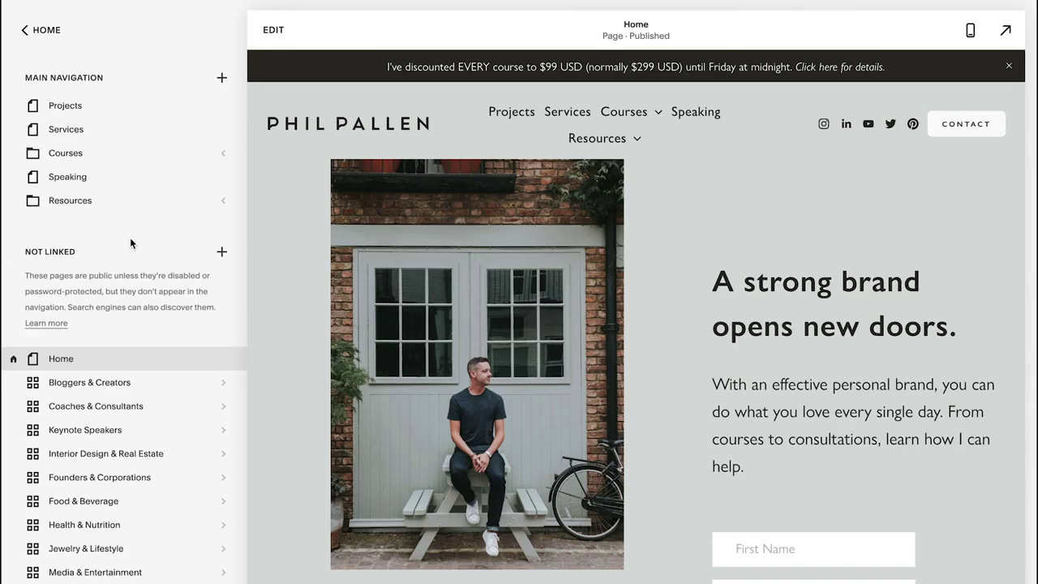
{"action": "left_click_drag", "start_coordinate": [26, 78], "coordinate": [102, 84]}
{"action": "left_click_drag", "start_coordinate": [76, 253], "coordinate": [23, 252]}
{"action": "mouse_move", "coordinate": [121, 81]}
{"action": "left_mouse_down"}
{"action": "mouse_move", "coordinate": [24, 80]}
{"action": "mouse_move", "coordinate": [120, 85]}
{"action": "left_mouse_up"}
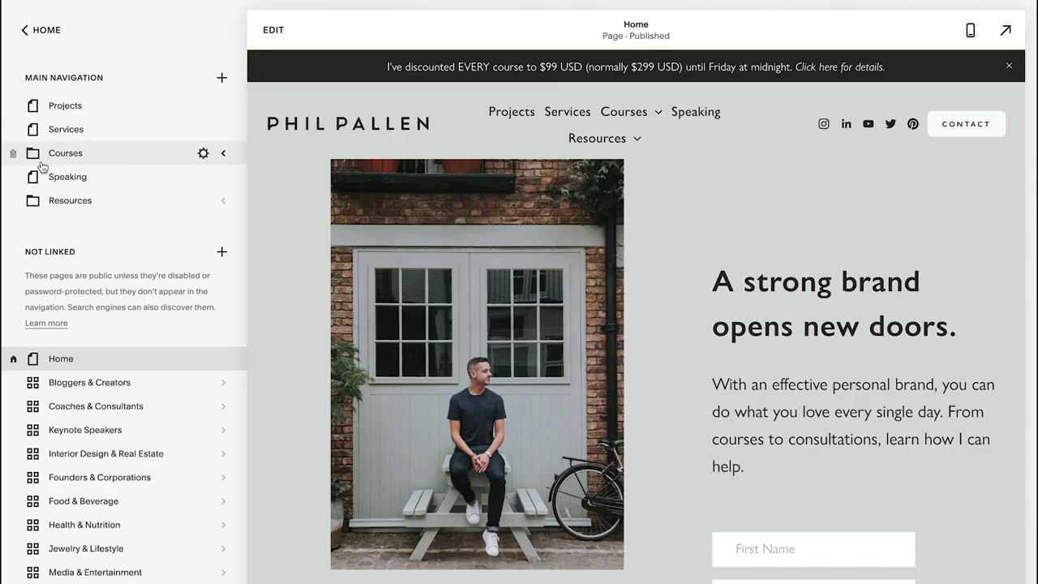
{"action": "mouse_move", "coordinate": [630, 125]}
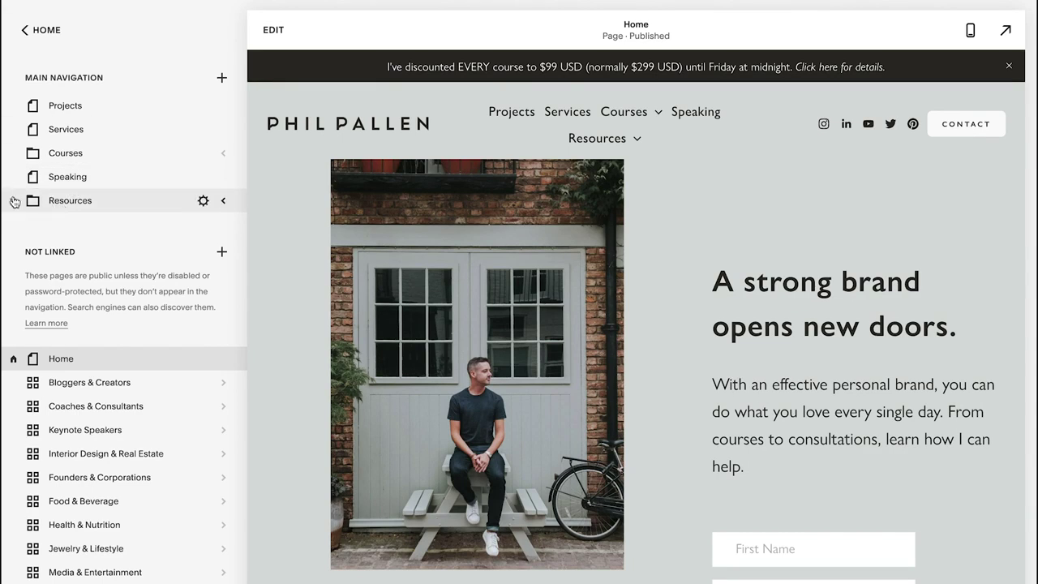
{"action": "mouse_move", "coordinate": [590, 151]}
{"action": "scroll", "coordinate": [120, 197], "scroll_direction": "down", "scroll_amount": 2}
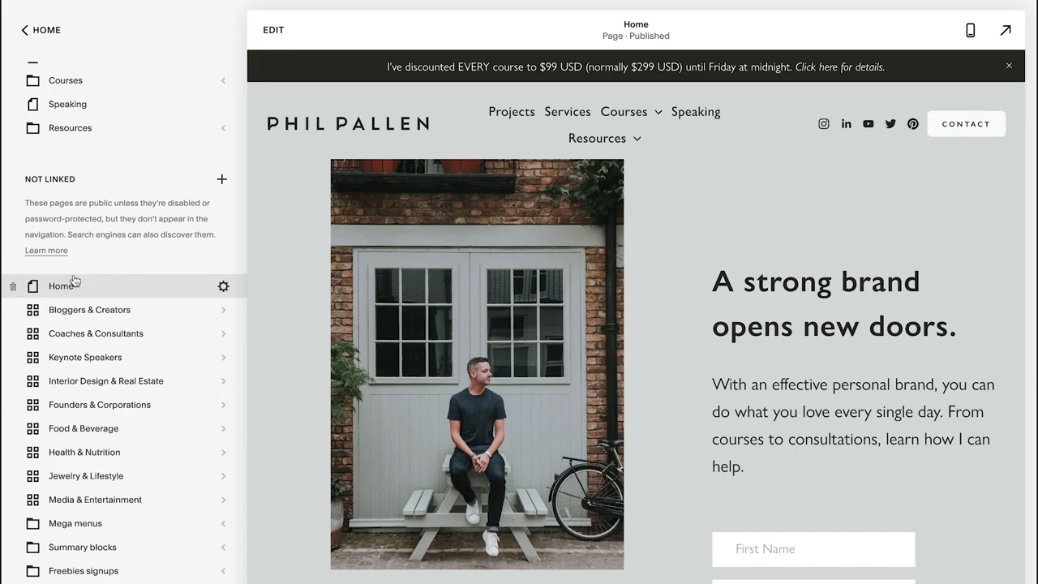
{"action": "scroll", "coordinate": [104, 280], "scroll_direction": "up", "scroll_amount": 2}
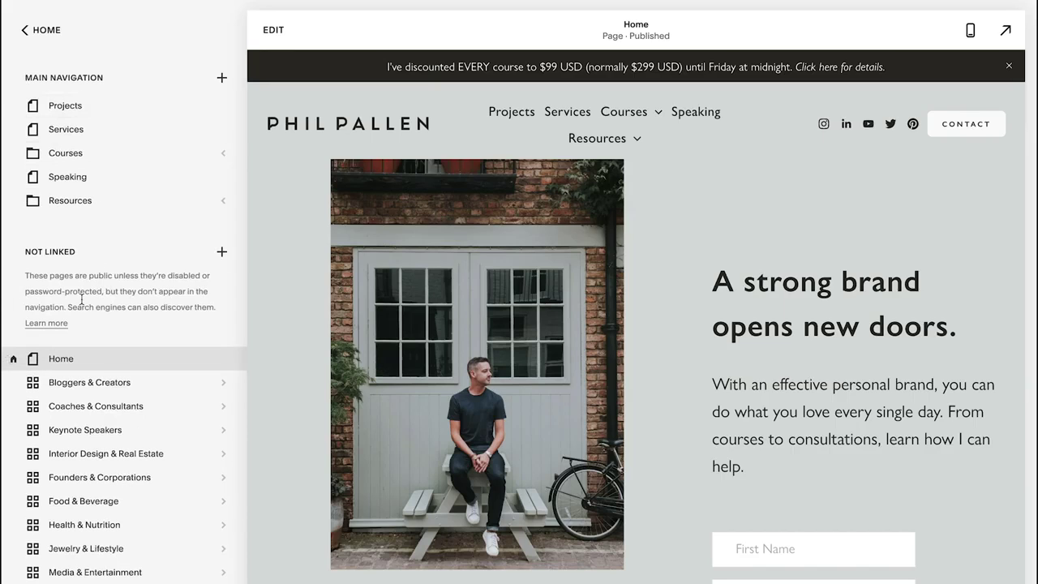
- Look through the rest of the Not Linked pages, expanding and collapsing the Mega menus folder
{"action": "scroll", "coordinate": [59, 258], "scroll_direction": "down", "scroll_amount": 2}
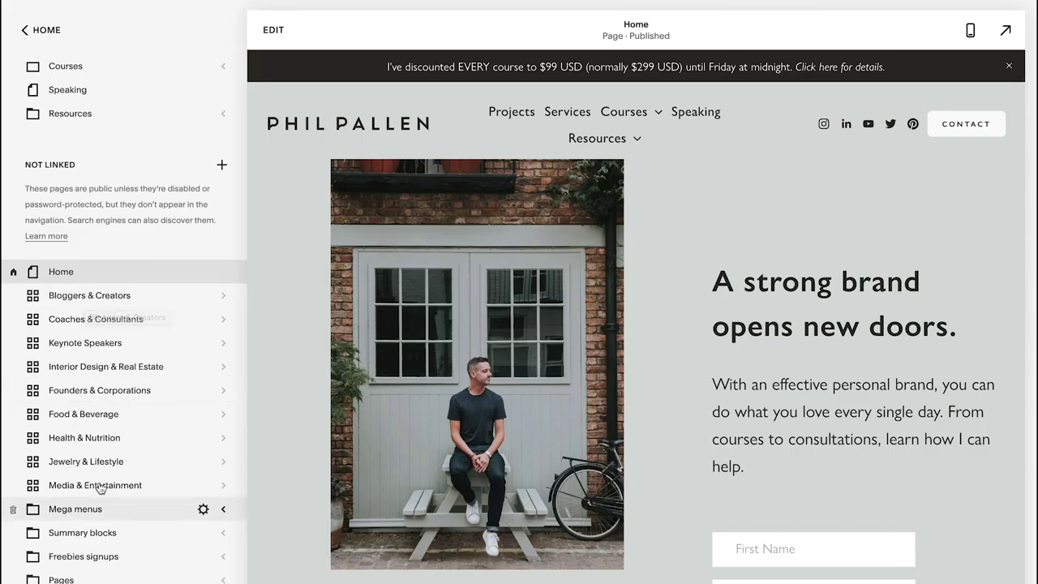
{"action": "scroll", "coordinate": [86, 500], "scroll_direction": "down", "scroll_amount": 2}
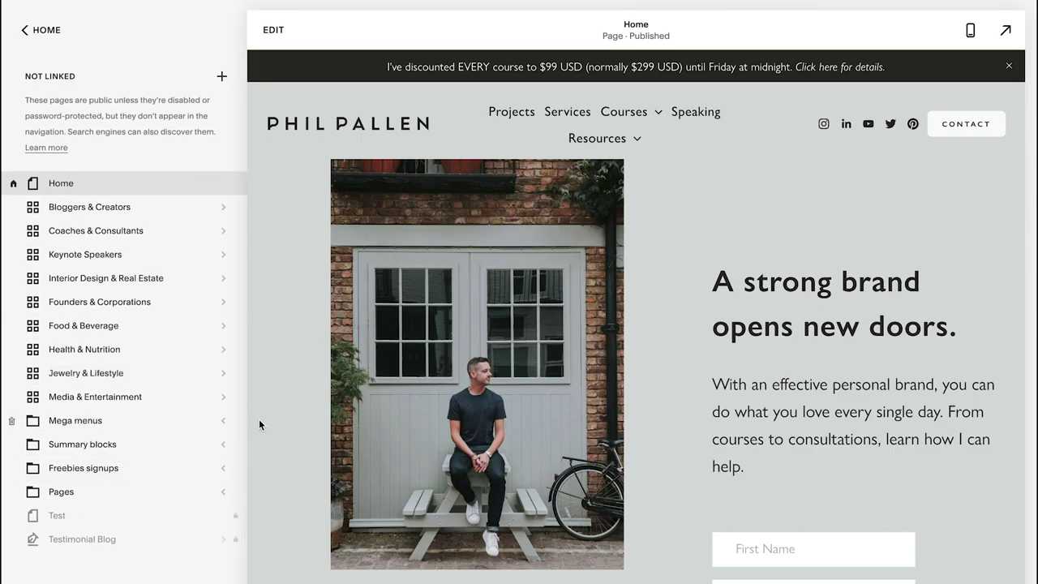
{"action": "left_click", "coordinate": [224, 421]}
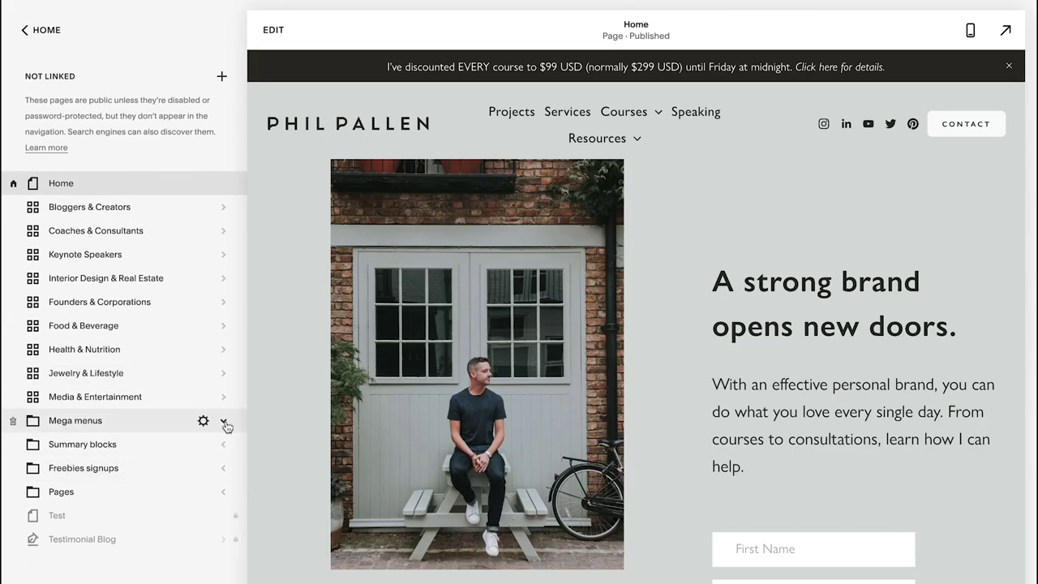
{"action": "left_click", "coordinate": [225, 422]}
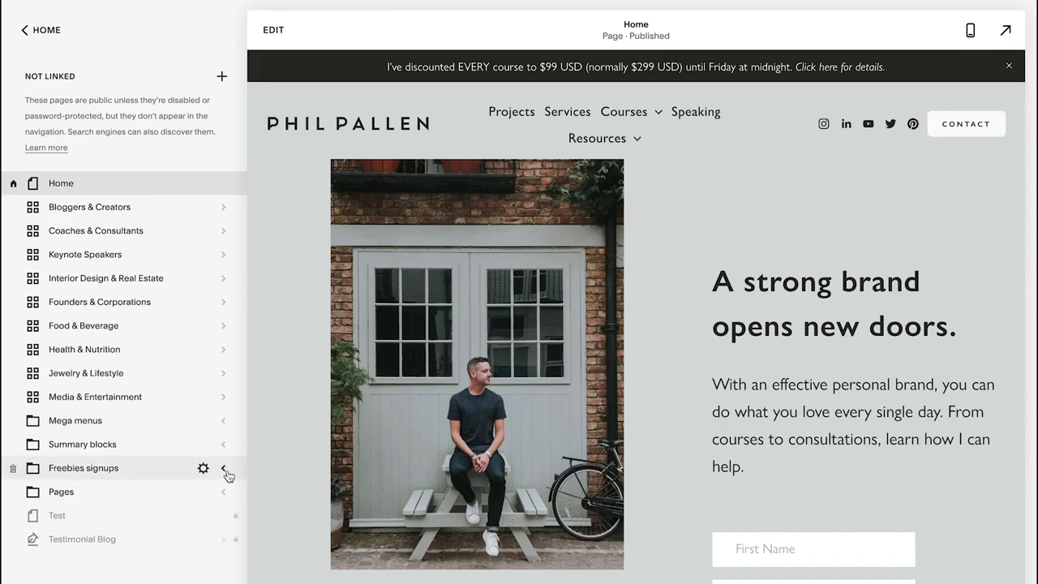
- Expand the Freebies signups folder, view its Brand archetypes PDF page and collapse the folder again
{"action": "left_click", "coordinate": [225, 470]}
{"action": "scroll", "coordinate": [183, 454], "scroll_direction": "down", "scroll_amount": 5}
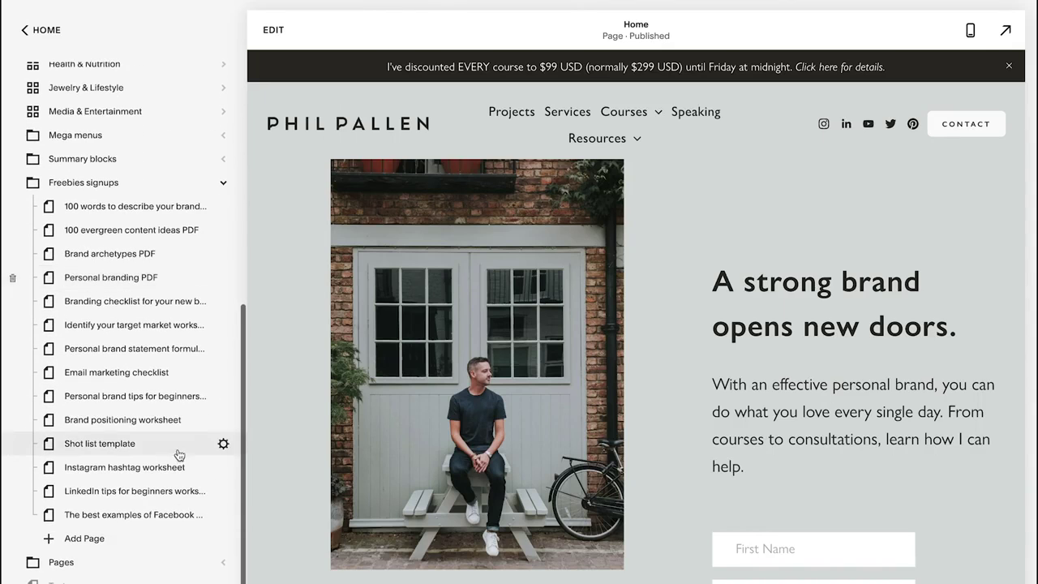
{"action": "scroll", "coordinate": [180, 456], "scroll_direction": "up", "scroll_amount": 2}
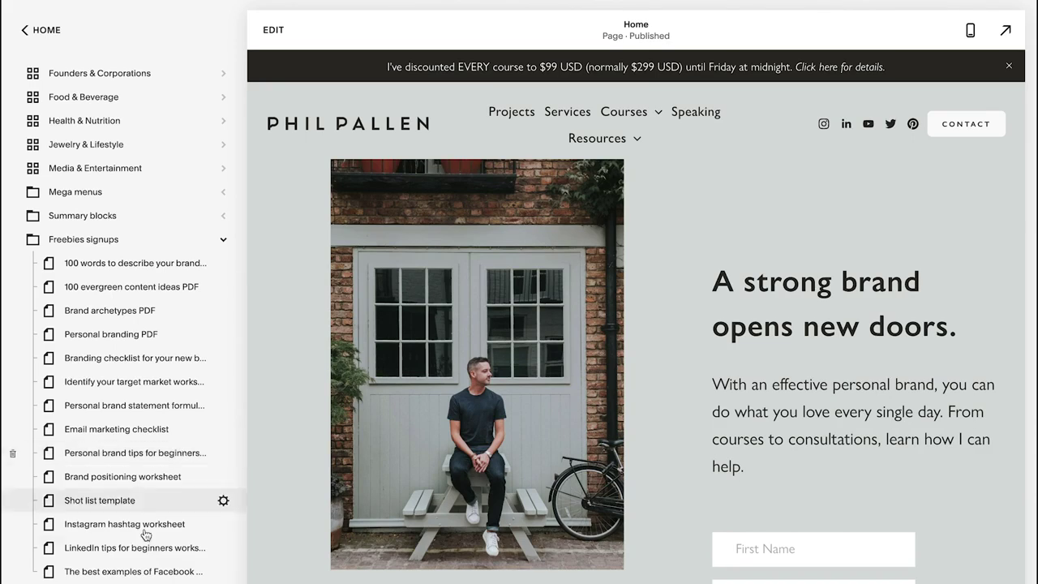
{"action": "left_click", "coordinate": [98, 309]}
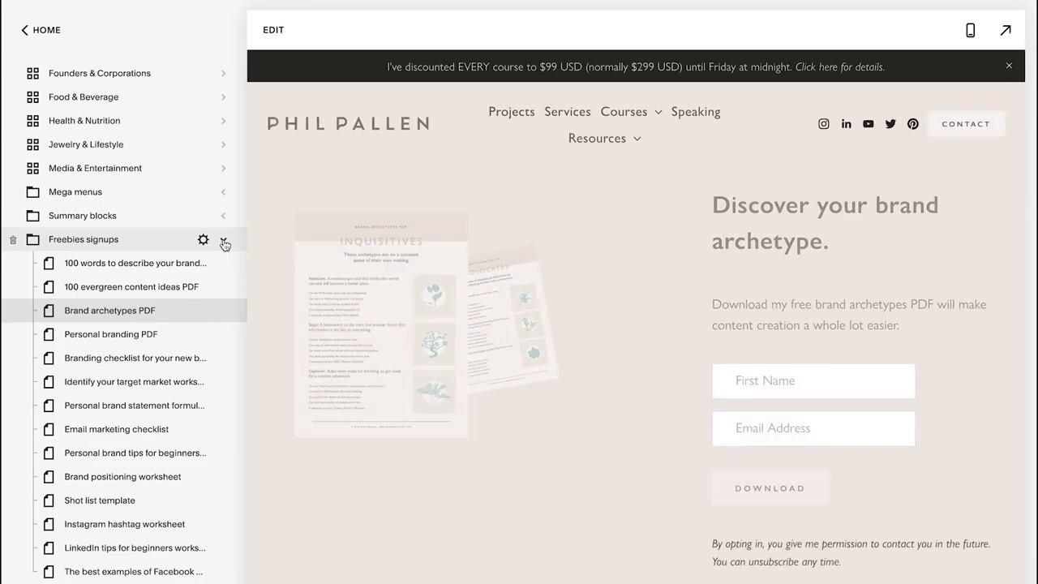
{"action": "left_click", "coordinate": [224, 244]}
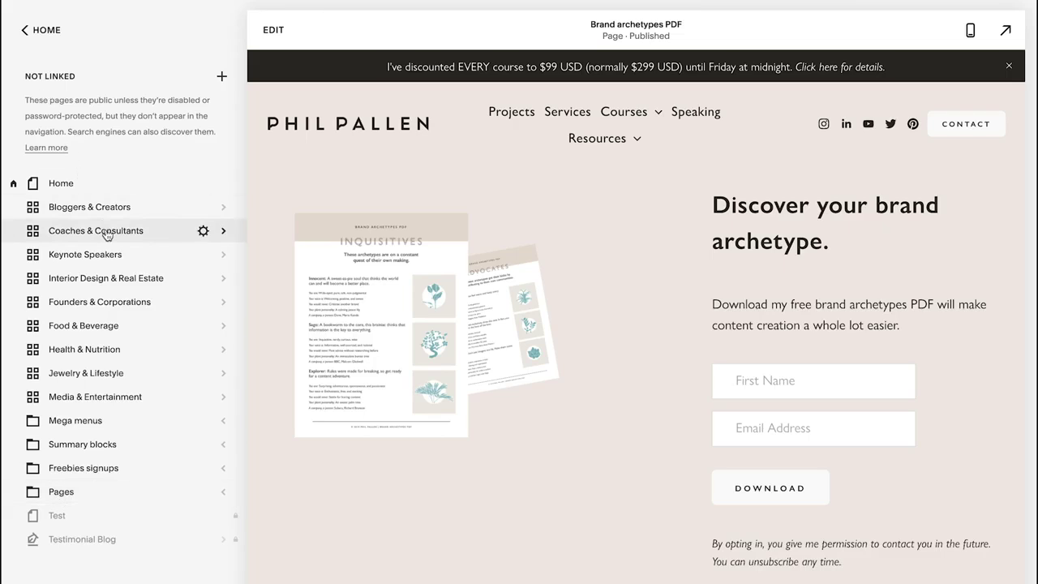
- Review the page types that can be added under Not Linked, dismiss them and open the Speaking page
{"action": "scroll", "coordinate": [110, 229], "scroll_direction": "up", "scroll_amount": 3}
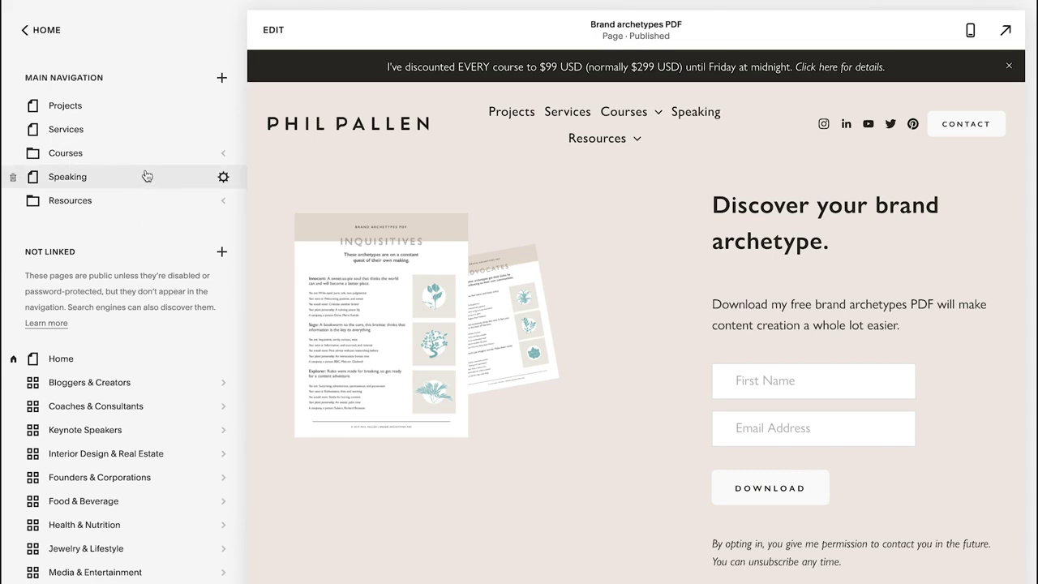
{"action": "left_click", "coordinate": [222, 252]}
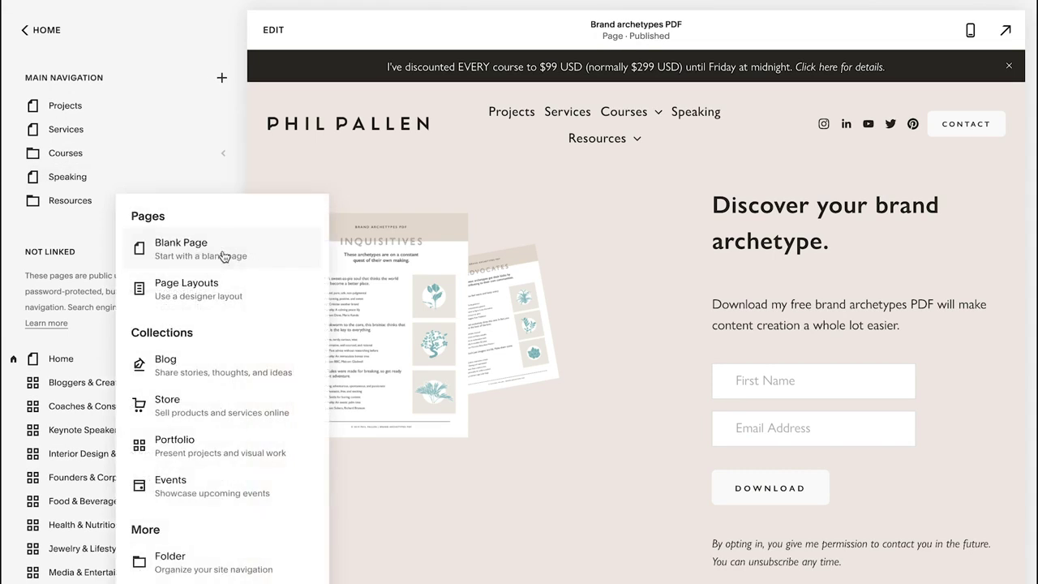
{"action": "left_click", "coordinate": [172, 195]}
{"action": "left_click", "coordinate": [167, 180]}
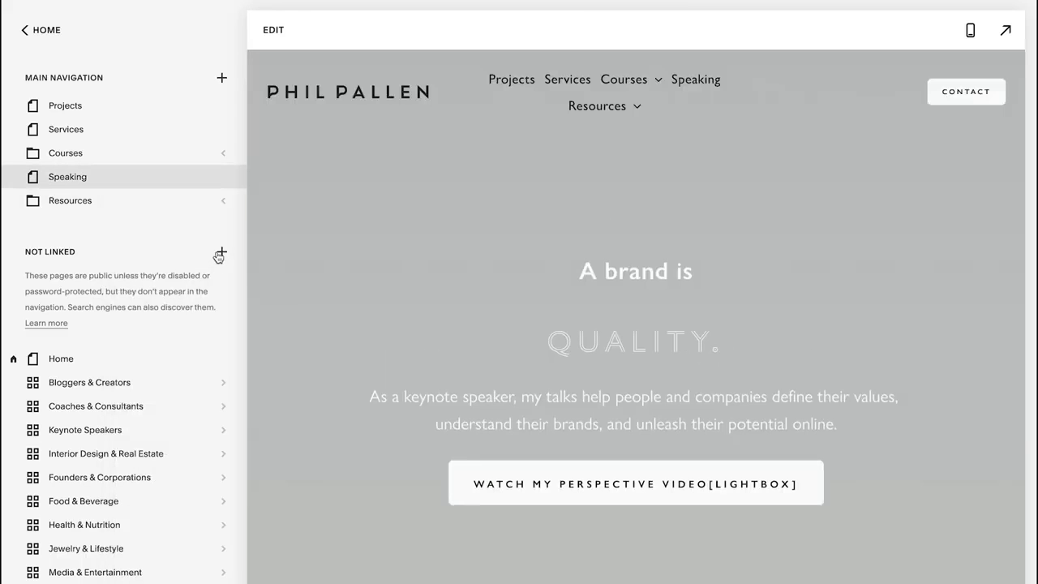
- Open the designer page layouts for a new Not Linked page, browse the General layouts and close them without adding one
{"action": "left_click", "coordinate": [220, 253]}
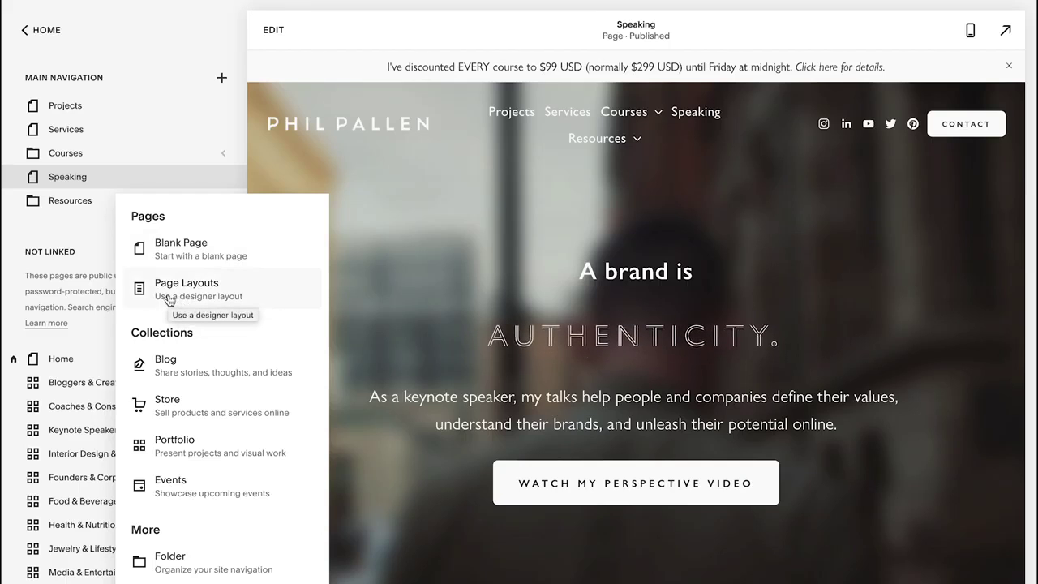
{"action": "key", "text": "Escape"}
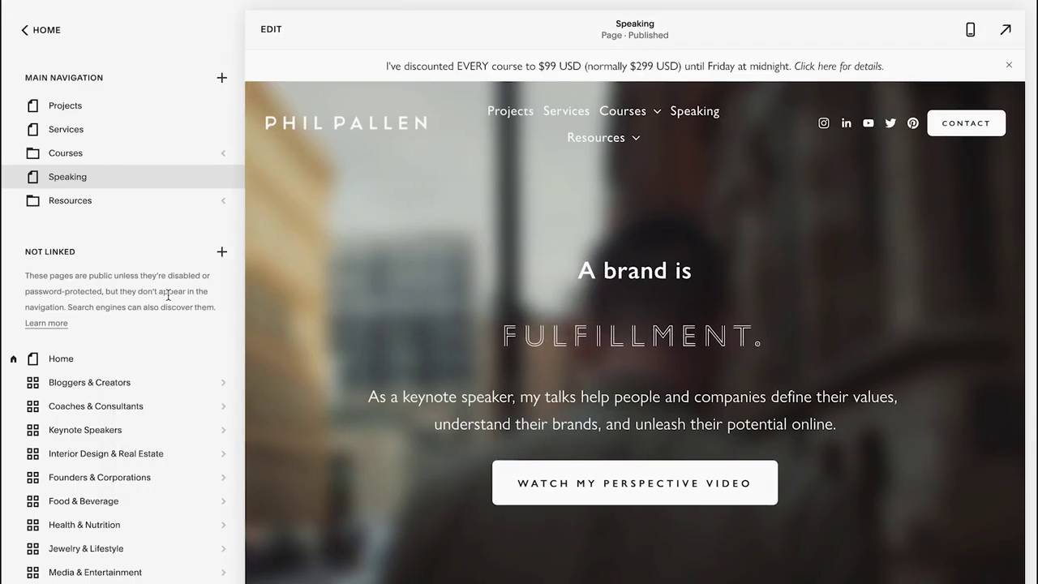
{"action": "key", "text": "Escape"}
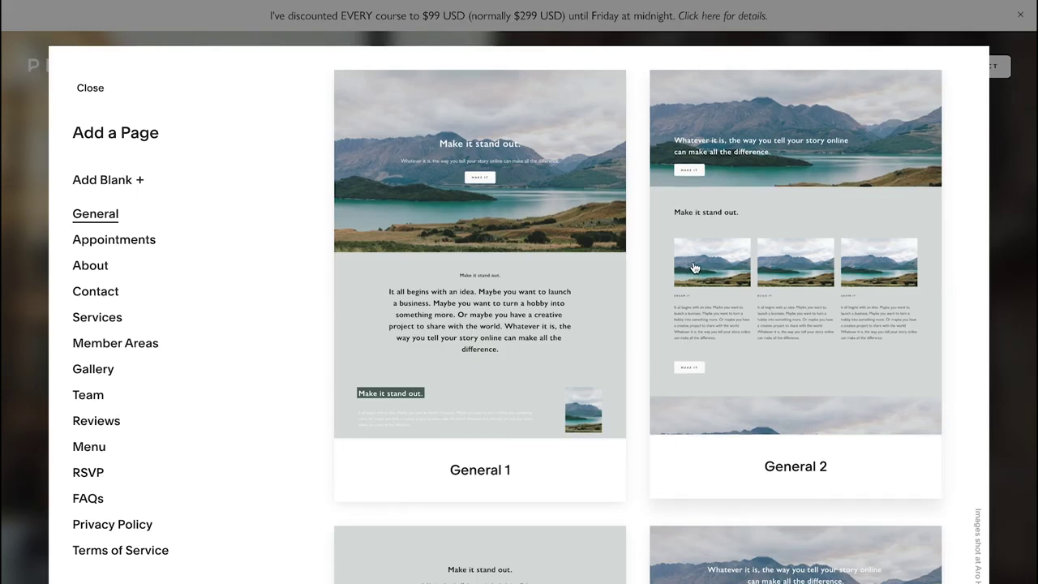
{"action": "scroll", "coordinate": [727, 288], "scroll_direction": "down", "scroll_amount": 8}
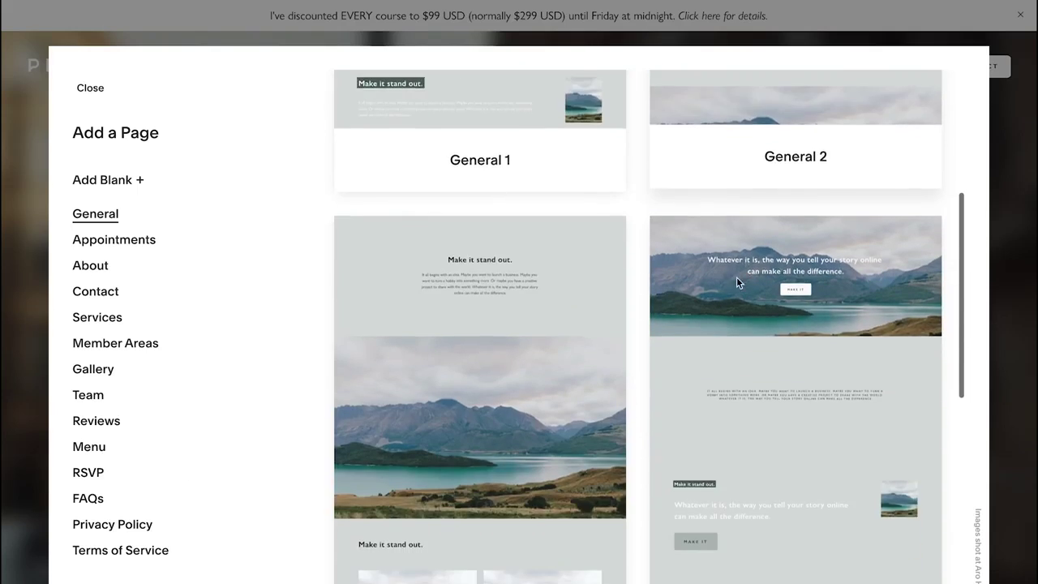
{"action": "scroll", "coordinate": [722, 294], "scroll_direction": "down", "scroll_amount": 3}
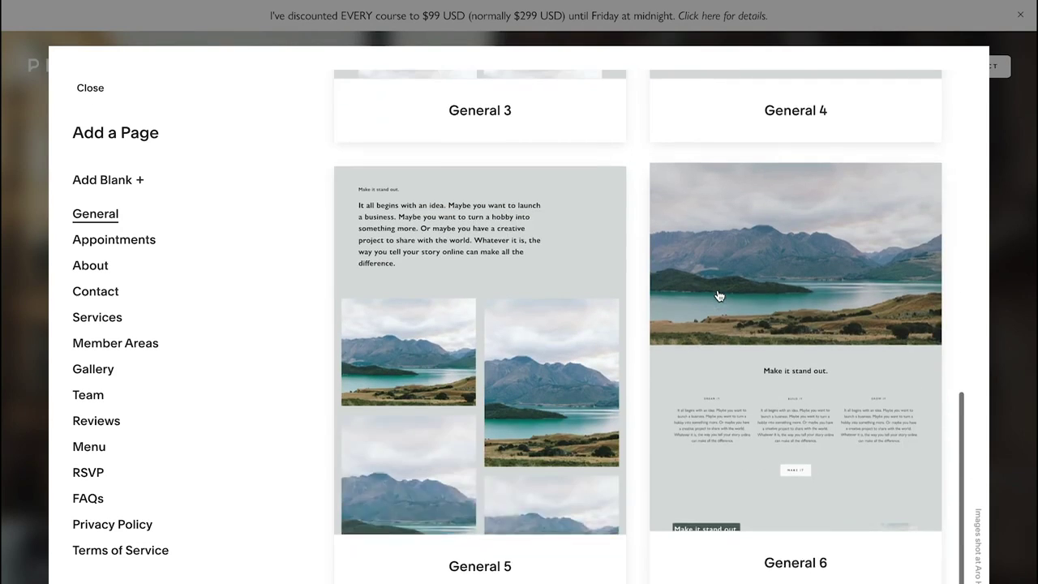
{"action": "scroll", "coordinate": [717, 292], "scroll_direction": "up", "scroll_amount": 10}
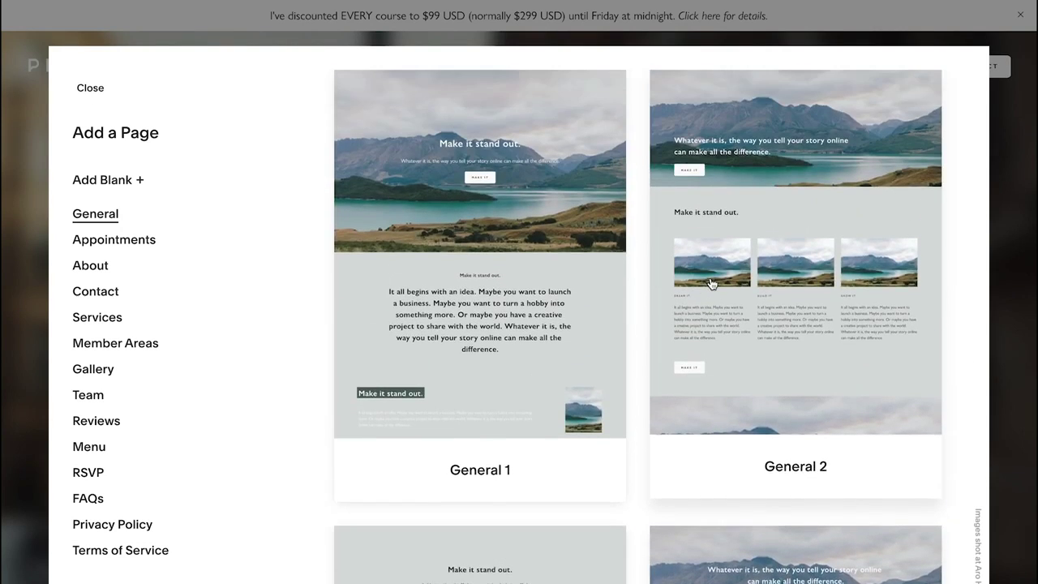
{"action": "left_click", "coordinate": [91, 89]}
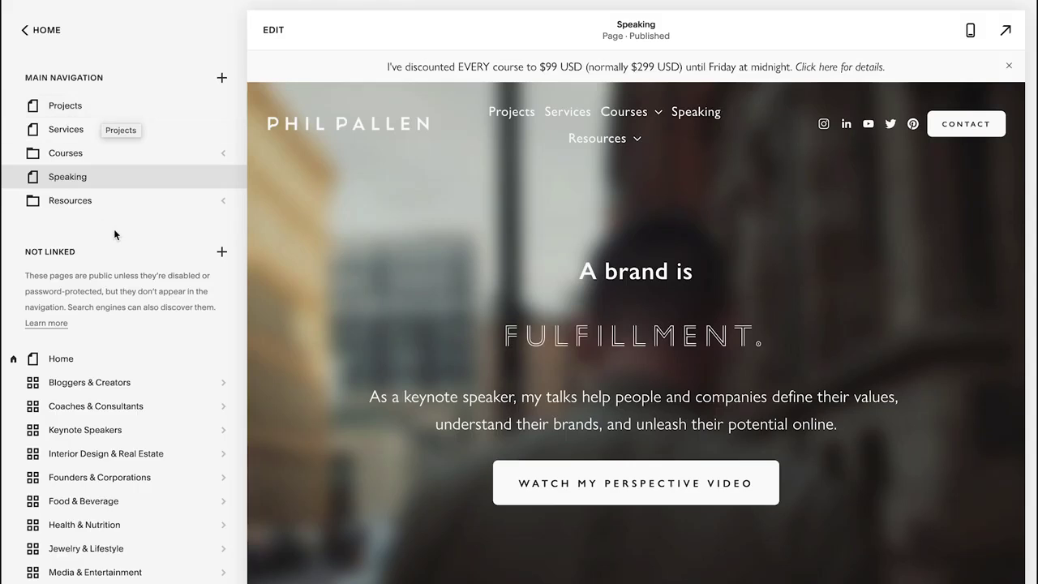
- Add a blank page under Not Linked and keep its default name, New Page
{"action": "left_click", "coordinate": [221, 252]}
{"action": "key", "text": "Escape"}
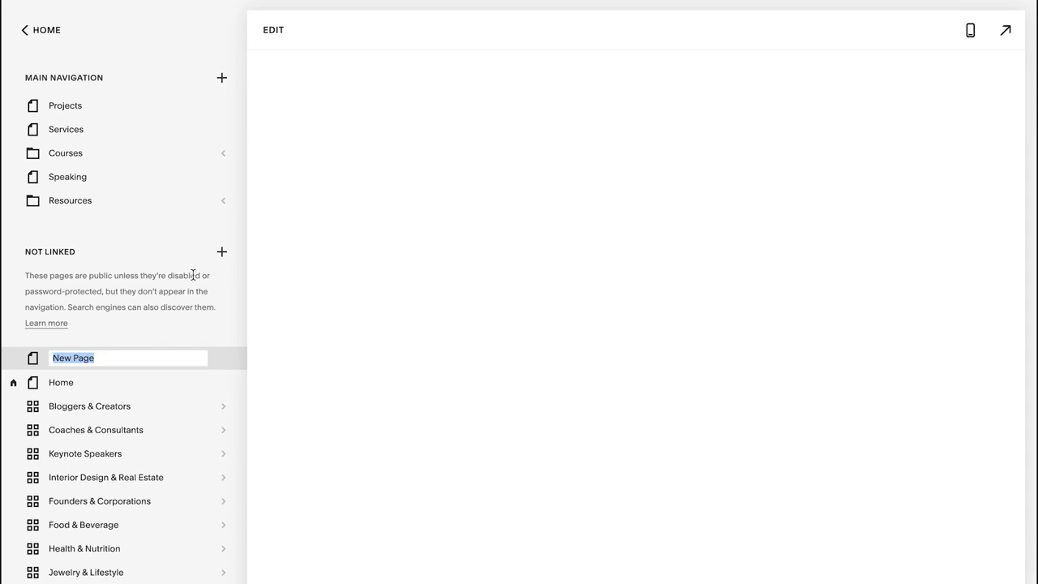
{"action": "key", "text": "Return"}
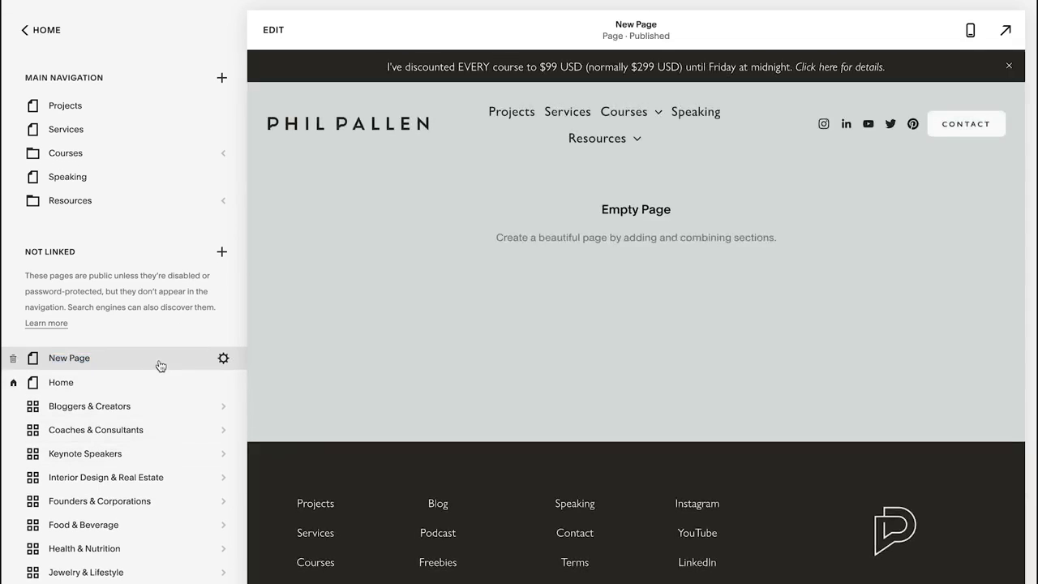
- Open New Page for editing, check the available section layouts and add a blank section
{"action": "left_click", "coordinate": [273, 30]}
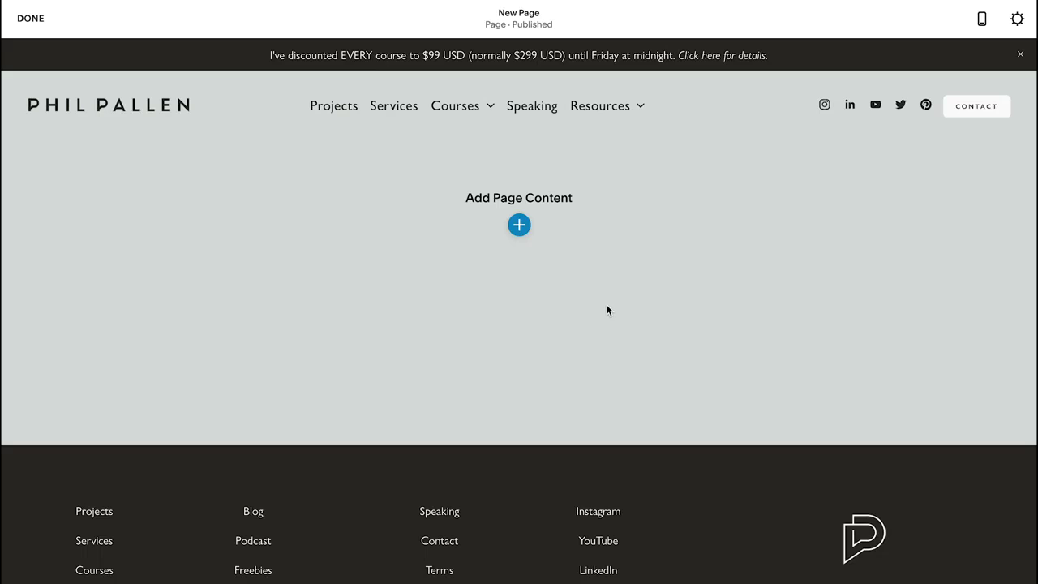
{"action": "left_click", "coordinate": [519, 226]}
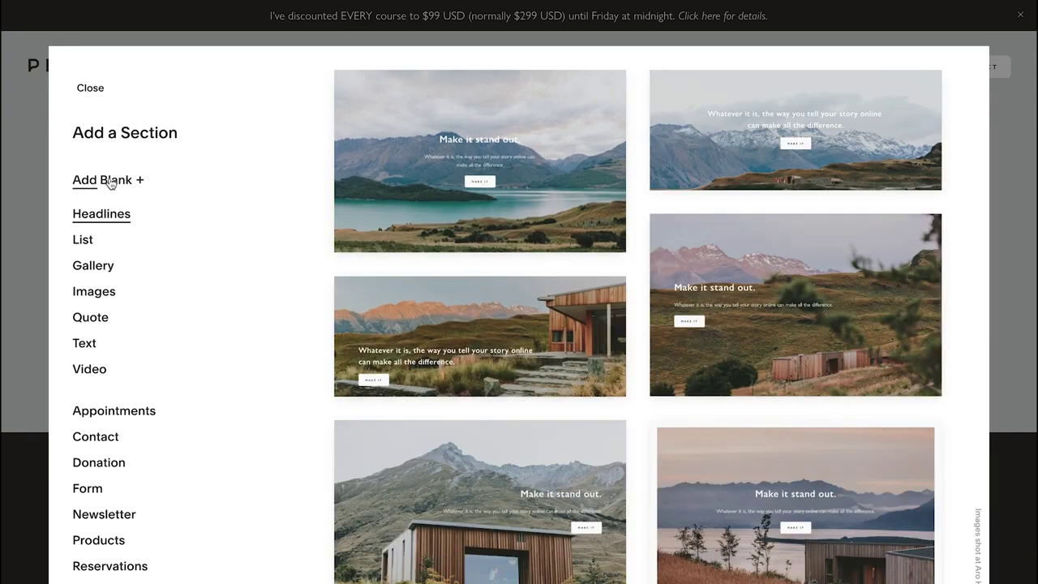
{"action": "left_click", "coordinate": [97, 91]}
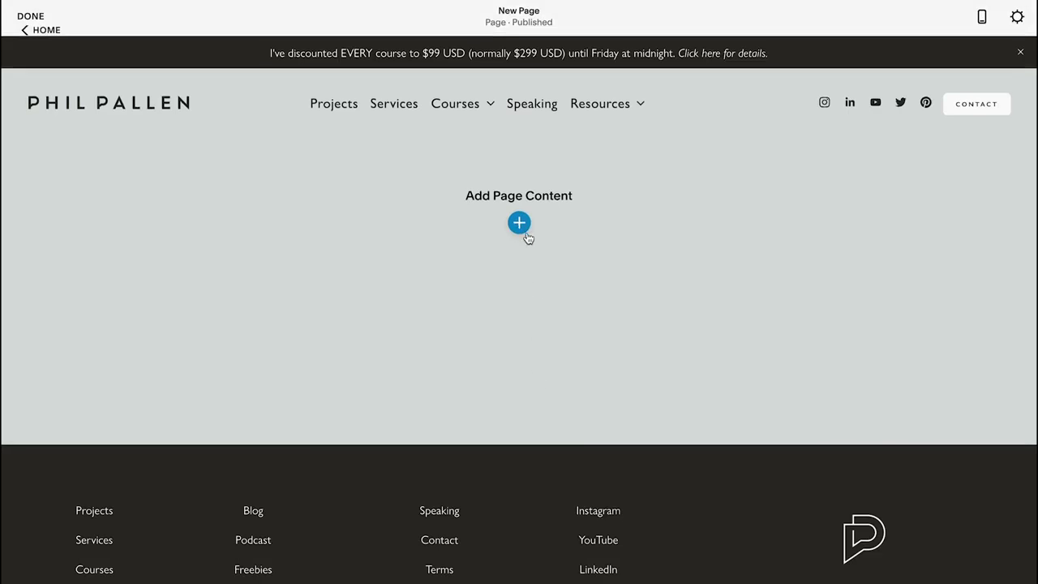
{"action": "left_click", "coordinate": [525, 233]}
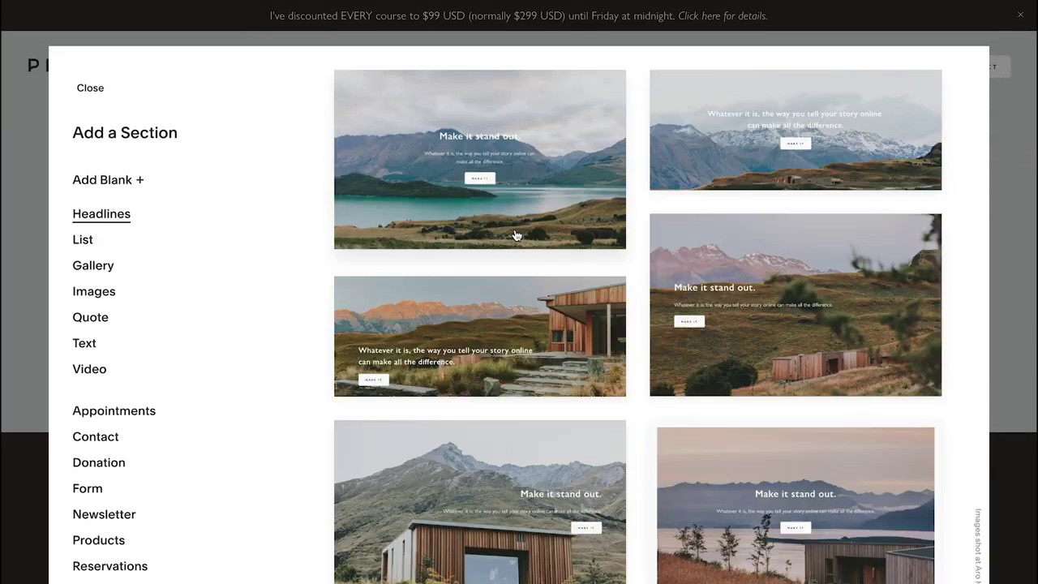
{"action": "left_click", "coordinate": [139, 181]}
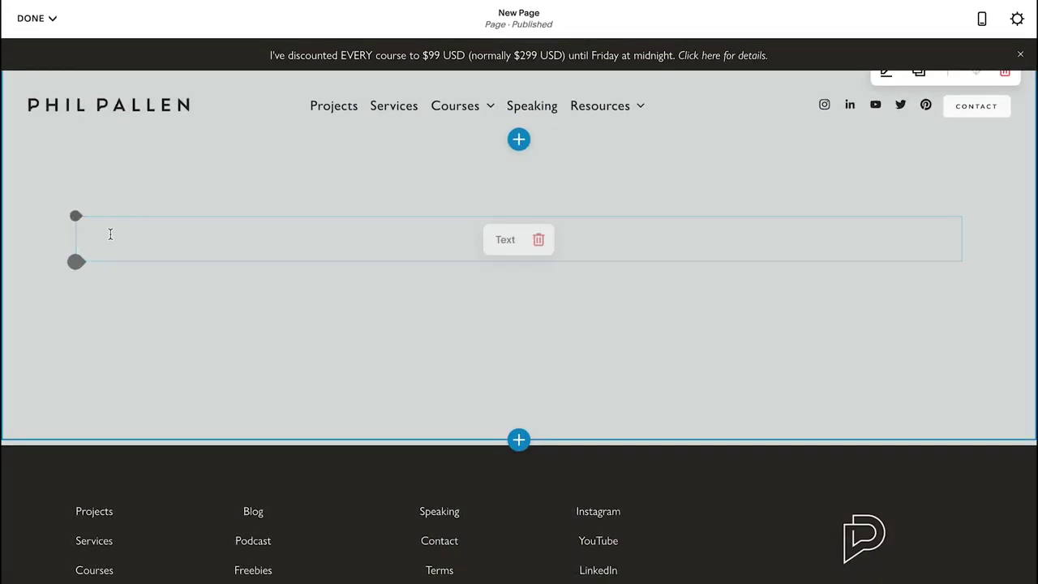
{"action": "left_click", "coordinate": [109, 234]}
{"action": "left_click", "coordinate": [99, 283]}
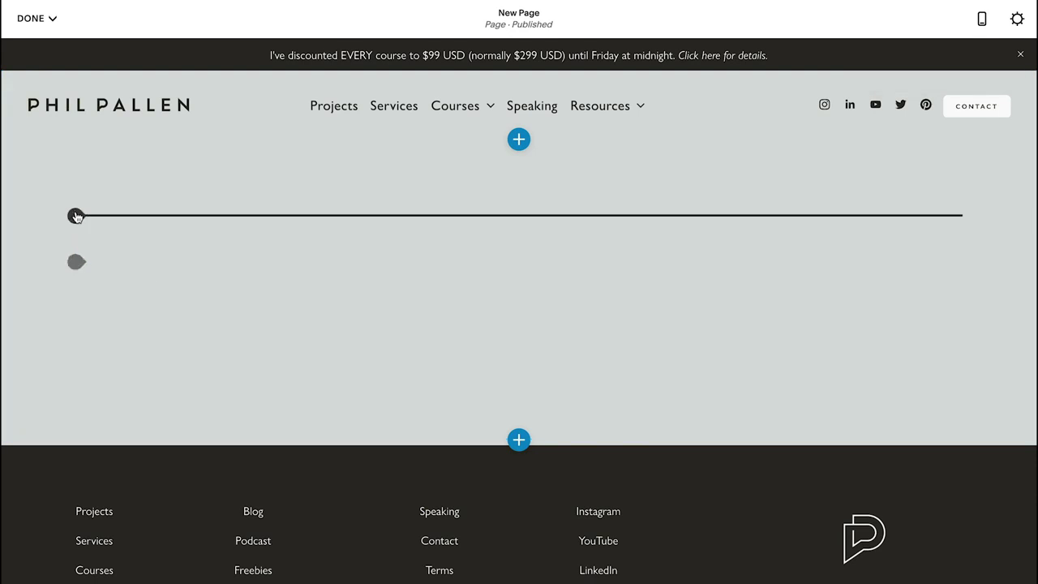
- Review the available content blocks and add a spacer block to the blank section
{"action": "left_click", "coordinate": [76, 263]}
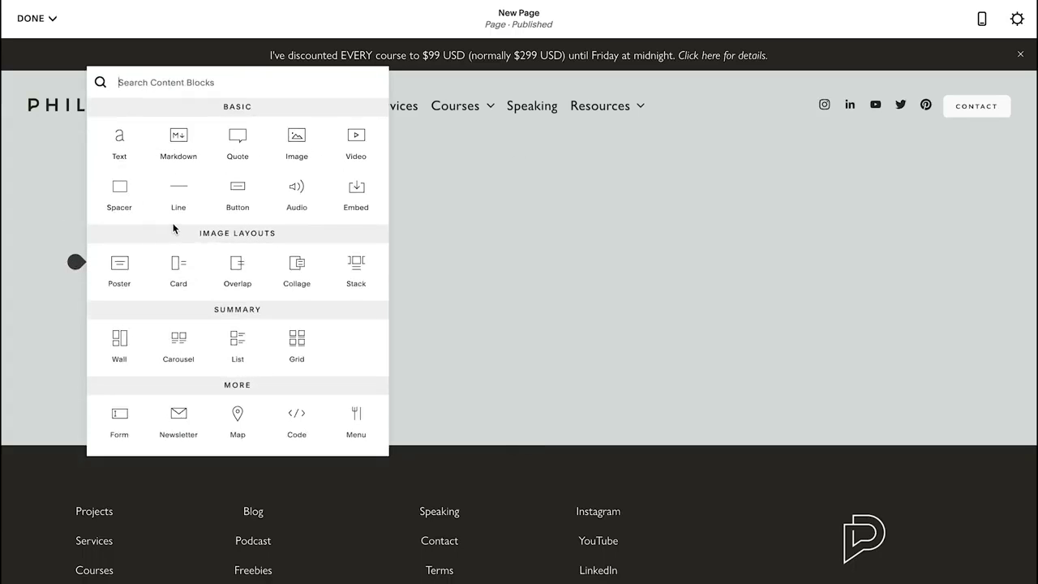
{"action": "scroll", "coordinate": [173, 229], "scroll_direction": "down", "scroll_amount": 10}
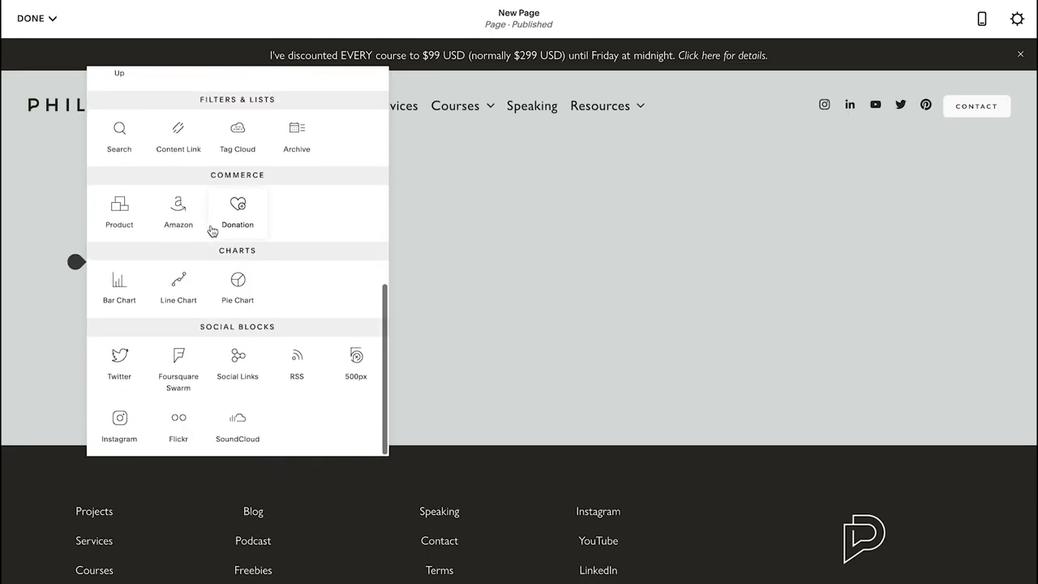
{"action": "scroll", "coordinate": [210, 230], "scroll_direction": "up", "scroll_amount": 10}
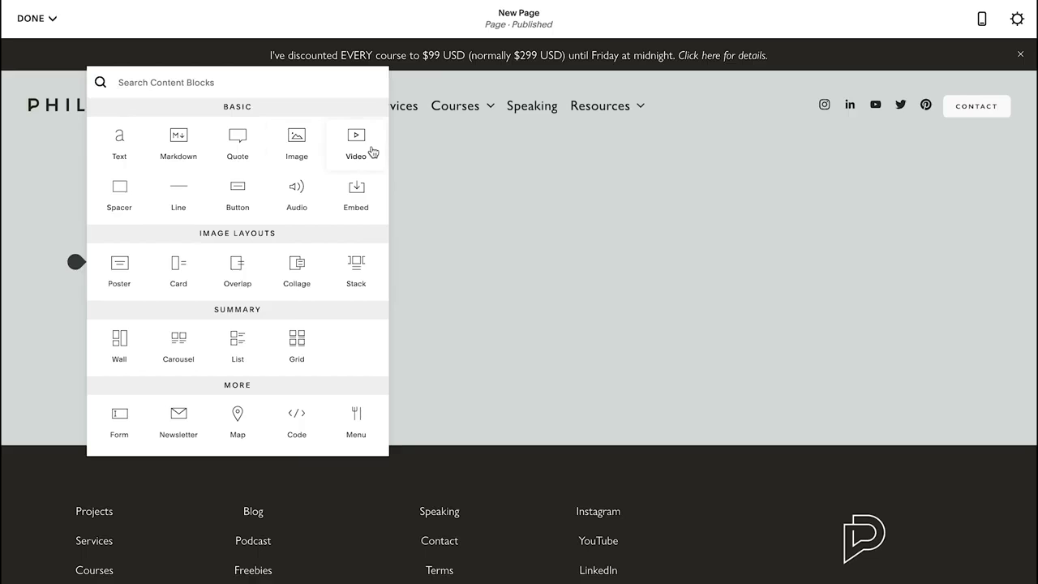
{"action": "left_click", "coordinate": [126, 201]}
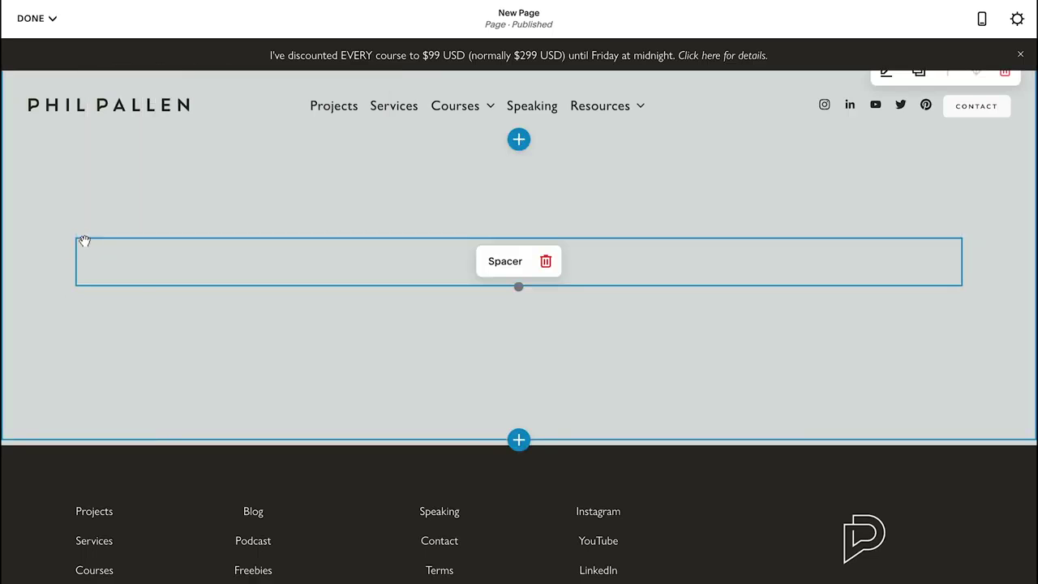
- Place a text block reading "Sample text here" beside the spacer and narrow the spacer to a small indent before the text
{"action": "left_click_drag", "start_coordinate": [111, 263], "coordinate": [77, 213]}
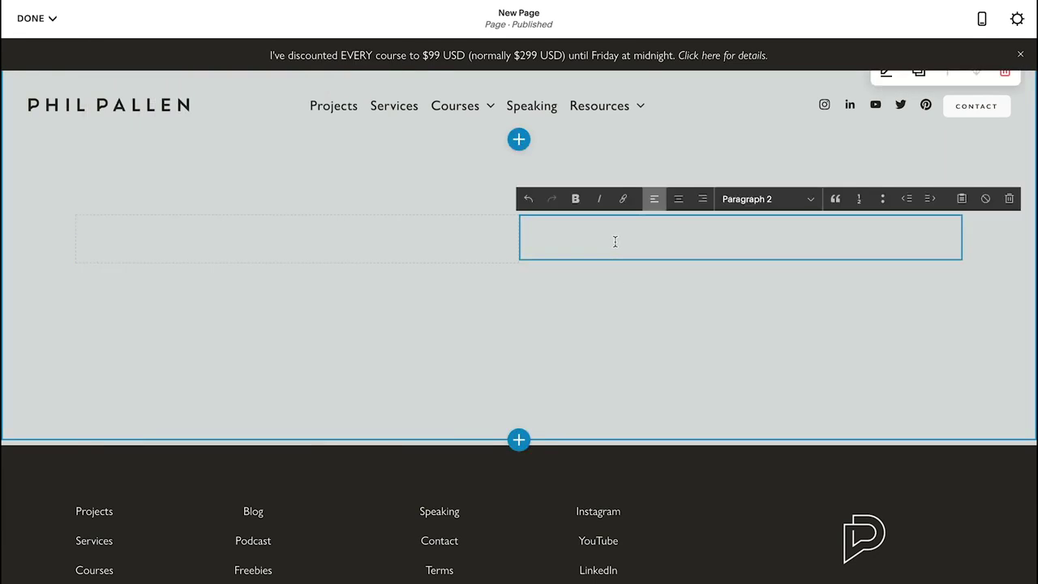
{"action": "type", "text": "Sample text here"}
{"action": "left_click", "coordinate": [433, 267]}
{"action": "left_click_drag", "start_coordinate": [514, 239], "coordinate": [178, 234]}
{"action": "left_click", "coordinate": [81, 228]}
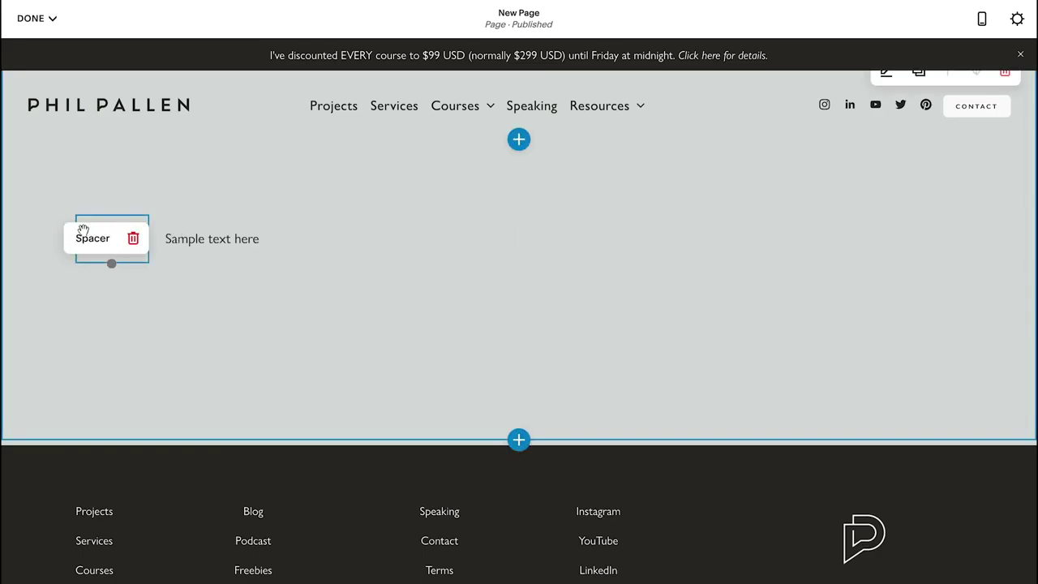
- Add a second spacer after the sample text and narrow it to match the width of the first spacer
{"action": "left_click", "coordinate": [208, 238]}
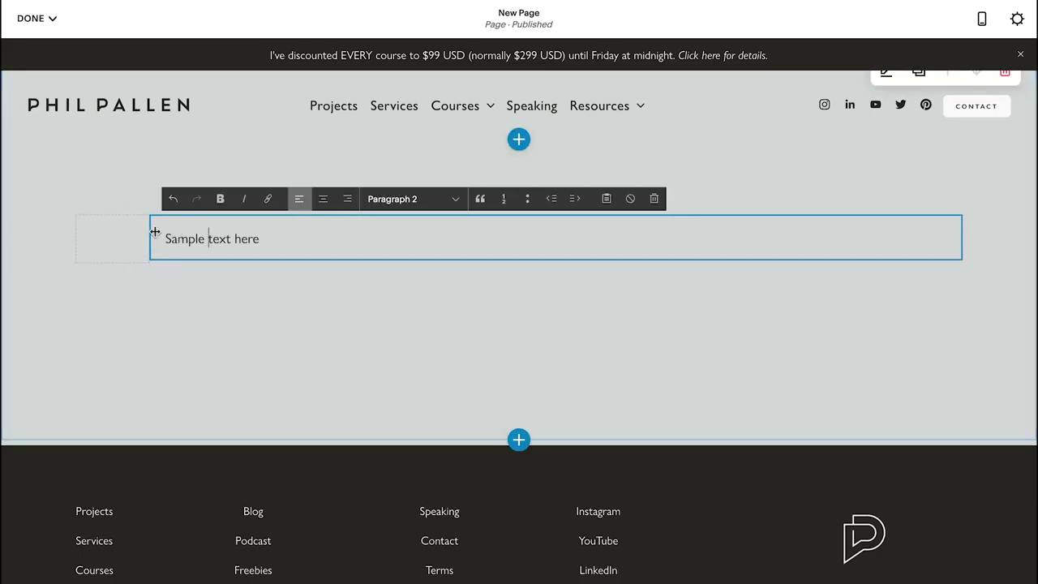
{"action": "left_click", "coordinate": [68, 262]}
{"action": "left_click_drag", "start_coordinate": [135, 209], "coordinate": [896, 247]}
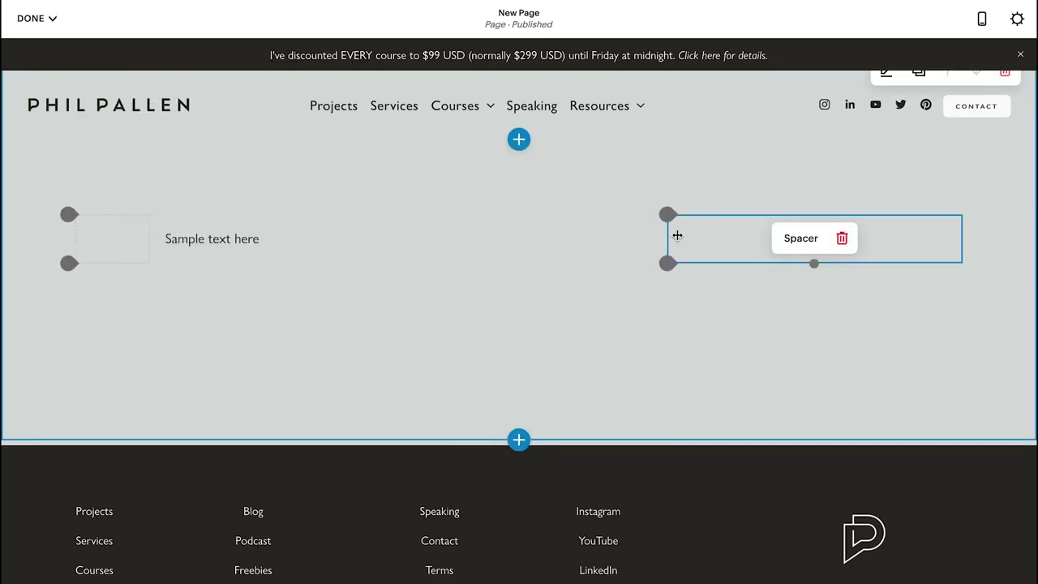
{"action": "triple_click", "coordinate": [225, 239]}
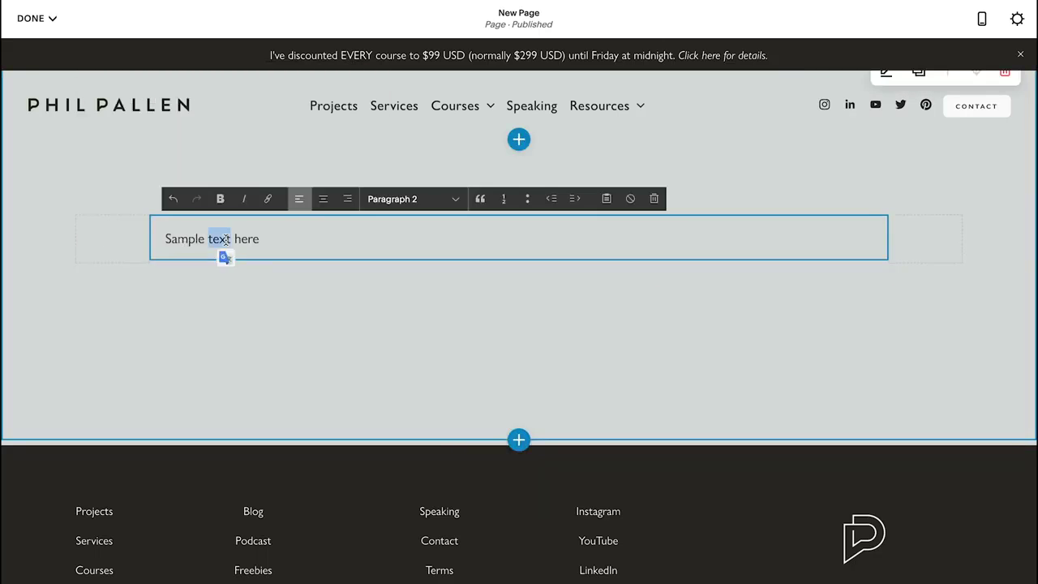
{"action": "left_click", "coordinate": [226, 257]}
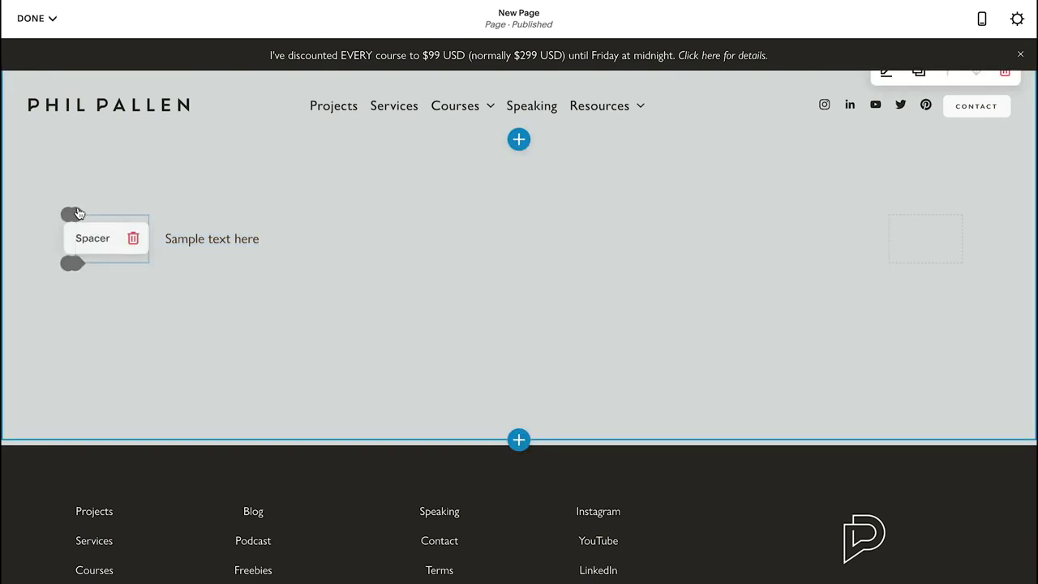
- Browse the content block library from Basic through Charts and Social Blocks, and close it
{"action": "left_click", "coordinate": [72, 214]}
{"action": "scroll", "coordinate": [285, 272], "scroll_direction": "down", "scroll_amount": 5}
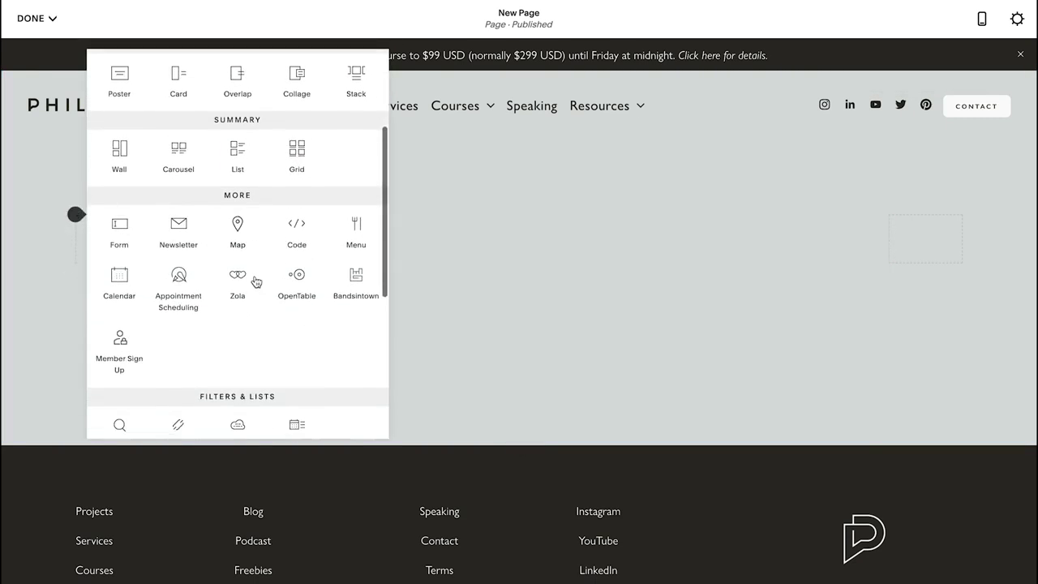
{"action": "scroll", "coordinate": [288, 280], "scroll_direction": "down", "scroll_amount": 5}
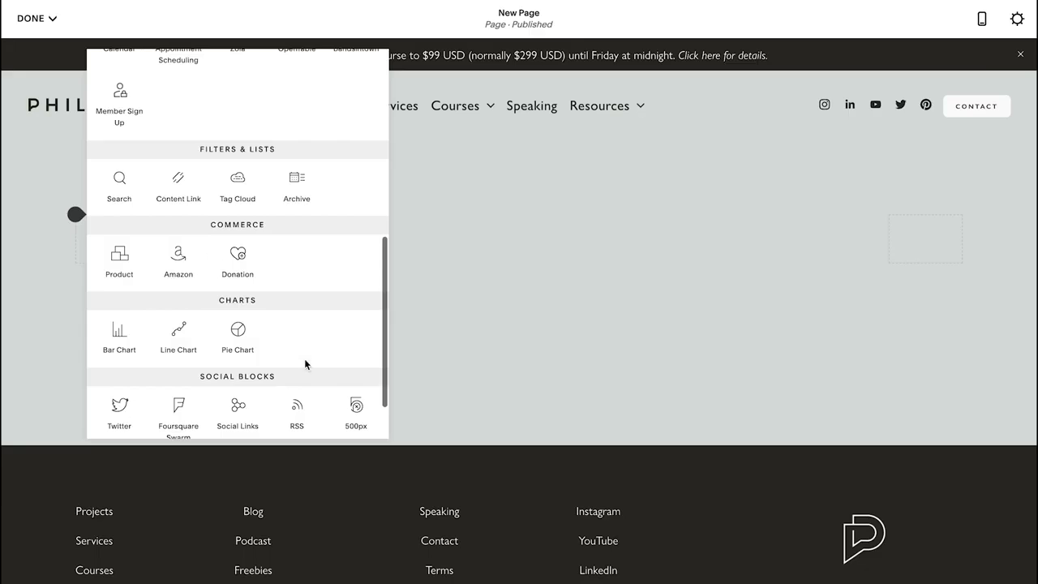
{"action": "scroll", "coordinate": [302, 365], "scroll_direction": "down", "scroll_amount": 2}
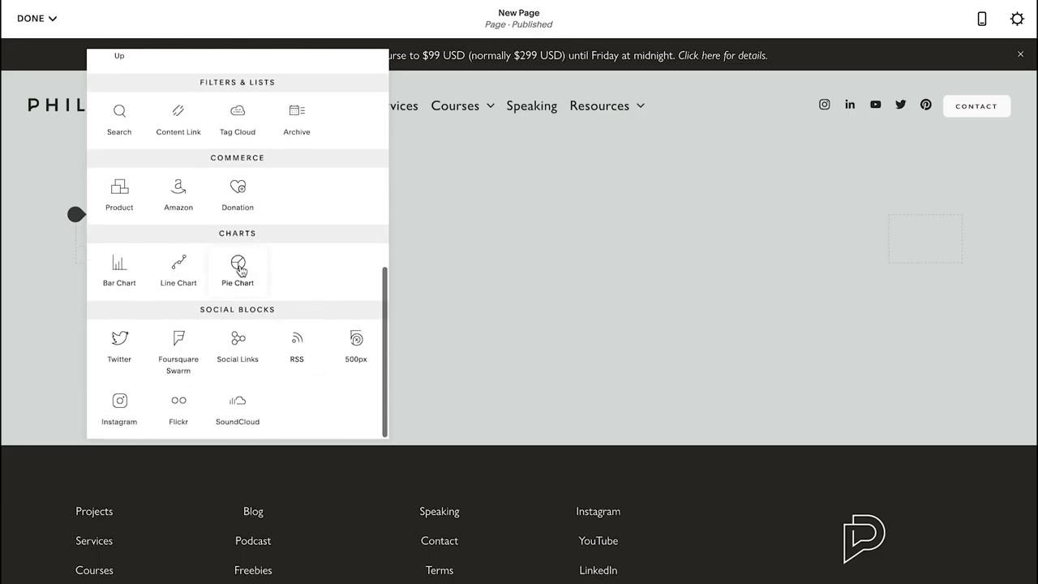
{"action": "scroll", "coordinate": [237, 247], "scroll_direction": "up", "scroll_amount": 1}
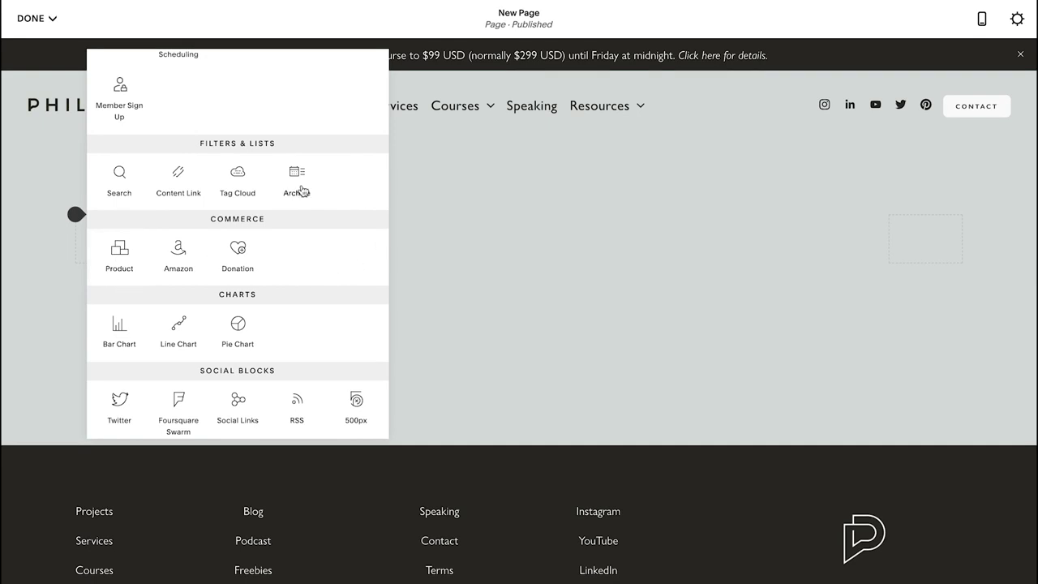
{"action": "scroll", "coordinate": [294, 266], "scroll_direction": "down", "scroll_amount": 2}
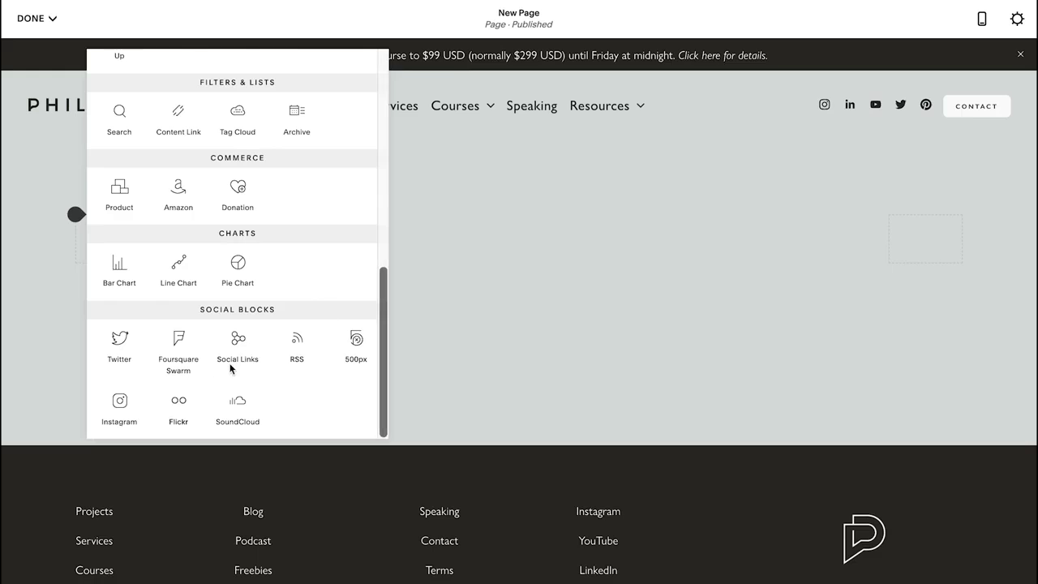
{"action": "scroll", "coordinate": [285, 333], "scroll_direction": "up", "scroll_amount": 5}
{"action": "scroll", "coordinate": [286, 332], "scroll_direction": "up", "scroll_amount": 2}
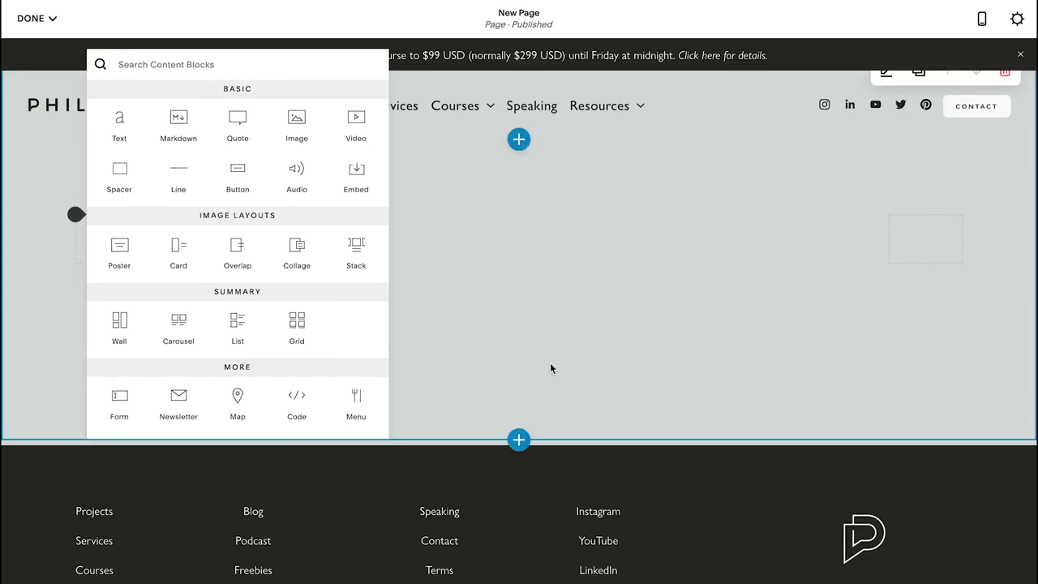
{"action": "key", "text": "Escape"}
{"action": "left_click", "coordinate": [39, 19]}
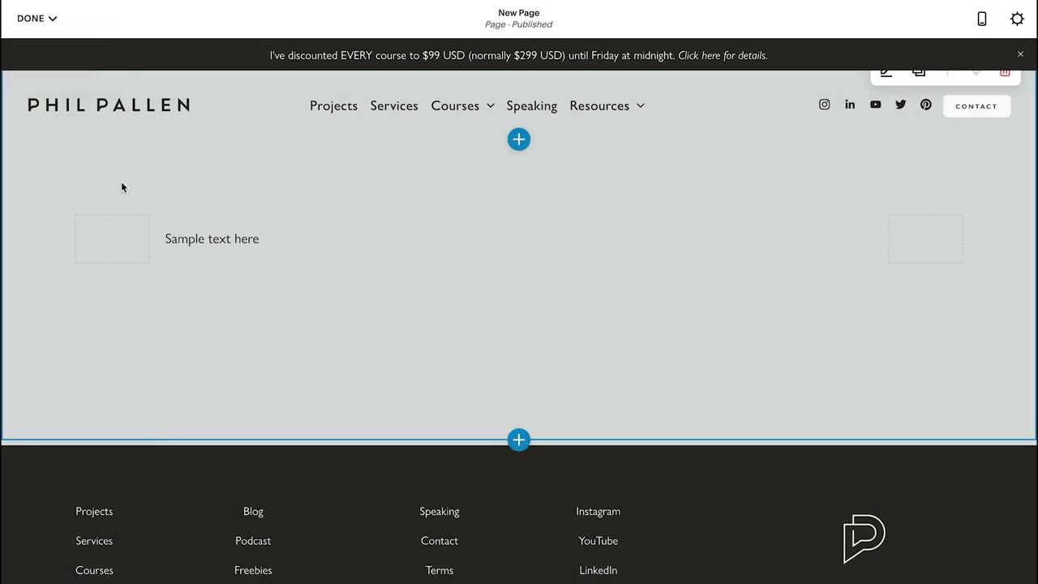
- Add the Headlines section with the lake and mountain photo below the sample text section and review both sections together
{"action": "left_click", "coordinate": [519, 440]}
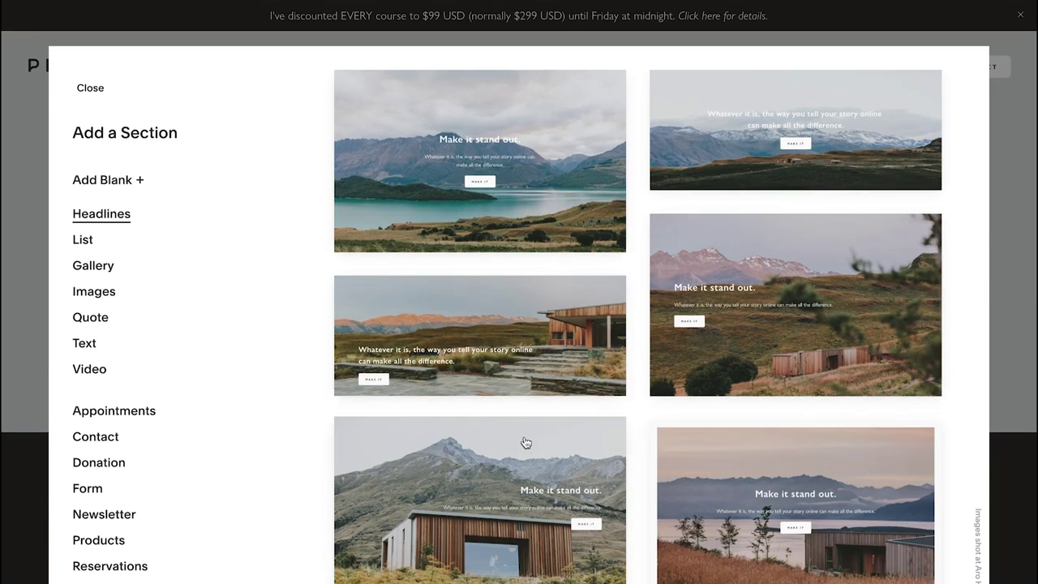
{"action": "left_click", "coordinate": [502, 199]}
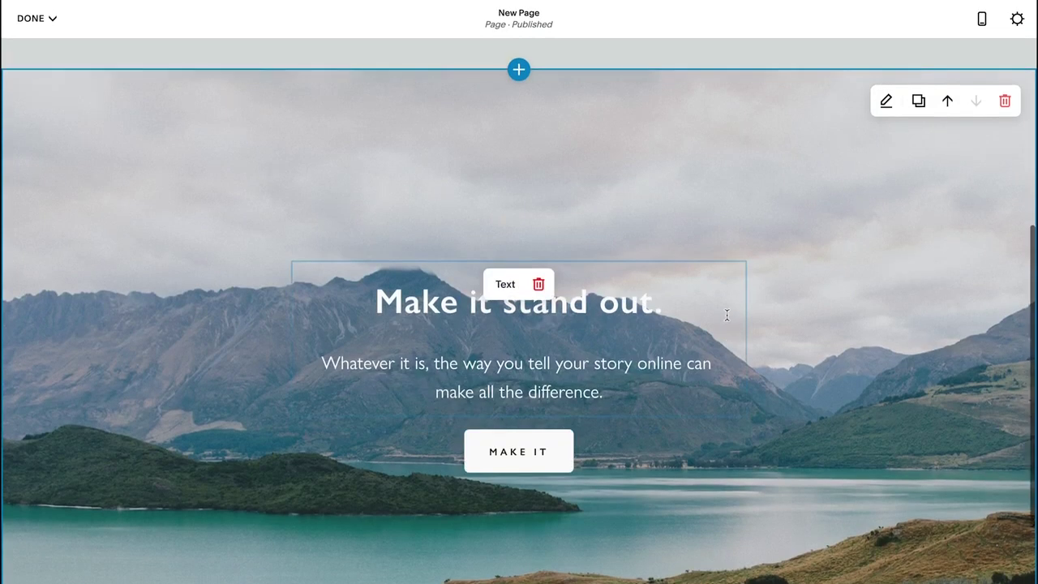
{"action": "scroll", "coordinate": [729, 316], "scroll_direction": "up", "scroll_amount": 5}
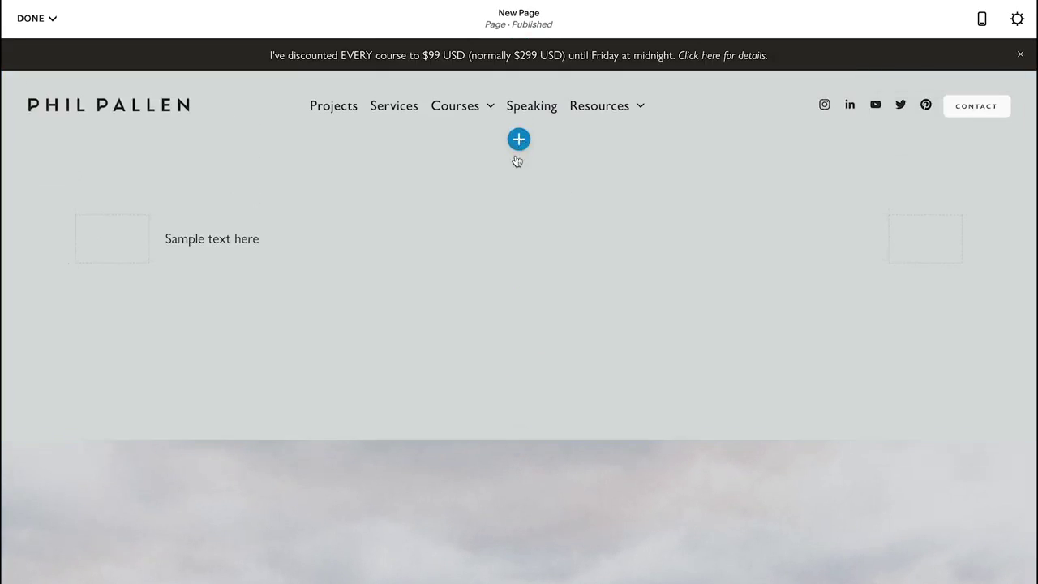
{"action": "scroll", "coordinate": [560, 361], "scroll_direction": "down", "scroll_amount": 5}
{"action": "scroll", "coordinate": [559, 358], "scroll_direction": "down", "scroll_amount": 2}
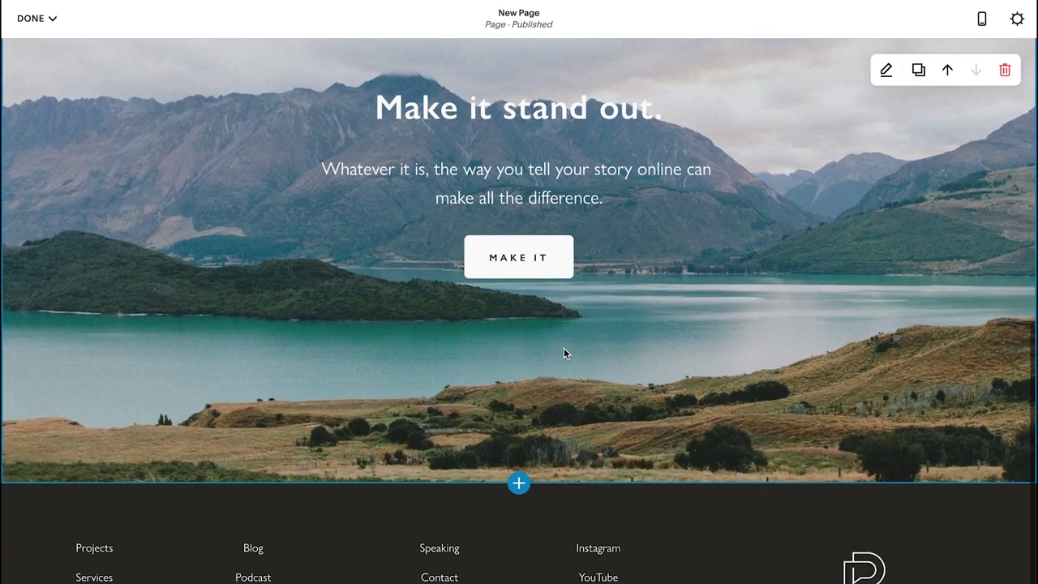
{"action": "scroll", "coordinate": [565, 355], "scroll_direction": "up", "scroll_amount": 4}
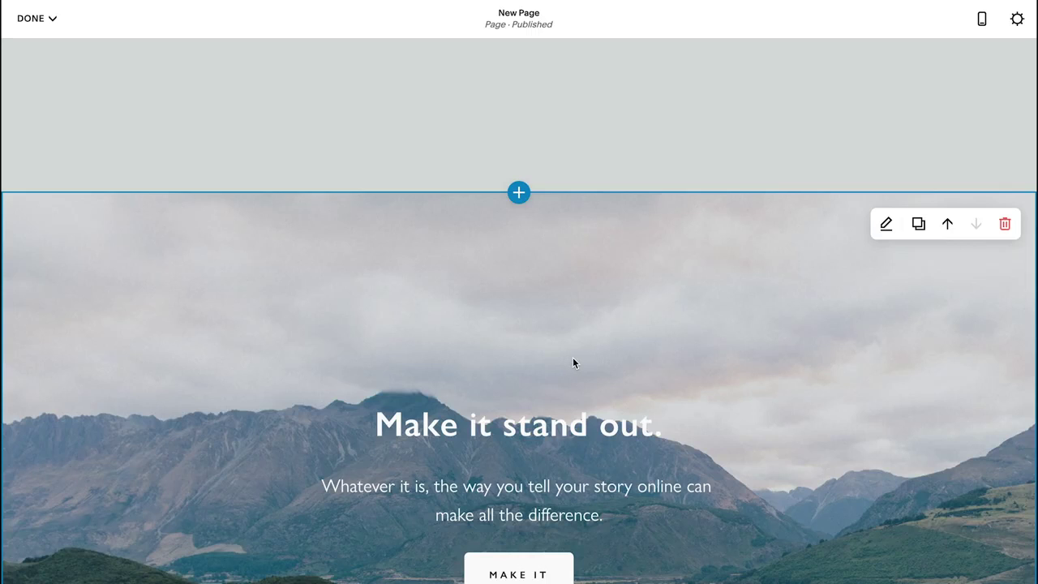
{"action": "scroll", "coordinate": [575, 357], "scroll_direction": "up", "scroll_amount": 4}
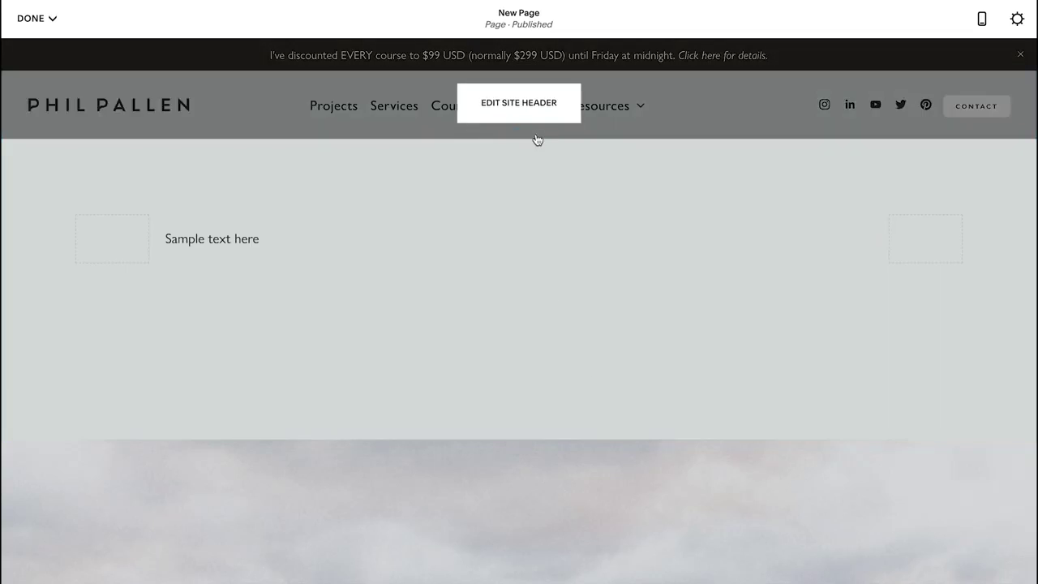
{"action": "scroll", "coordinate": [520, 395], "scroll_direction": "down", "scroll_amount": 2}
{"action": "scroll", "coordinate": [520, 396], "scroll_direction": "down", "scroll_amount": 4}
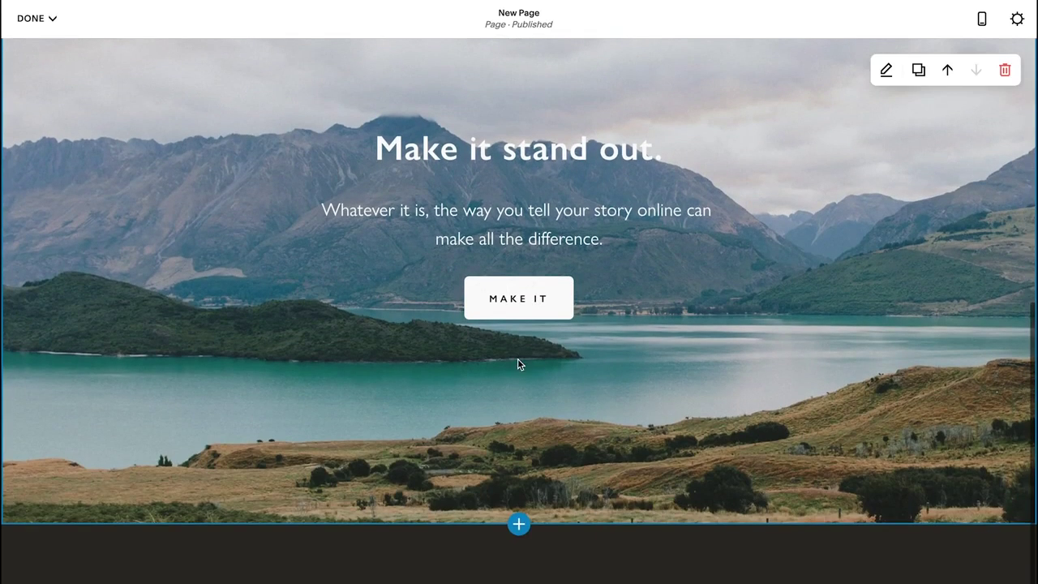
{"action": "scroll", "coordinate": [647, 378], "scroll_direction": "up", "scroll_amount": 5}
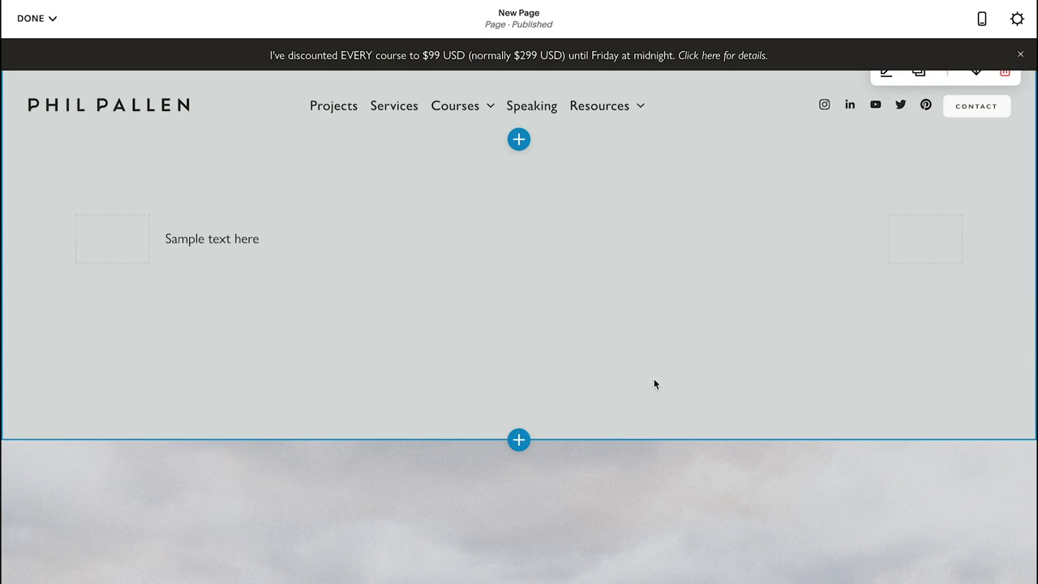
- Finish editing New Page, check the page types available under Not Linked and return to the site's main menu
{"action": "left_click", "coordinate": [32, 18]}
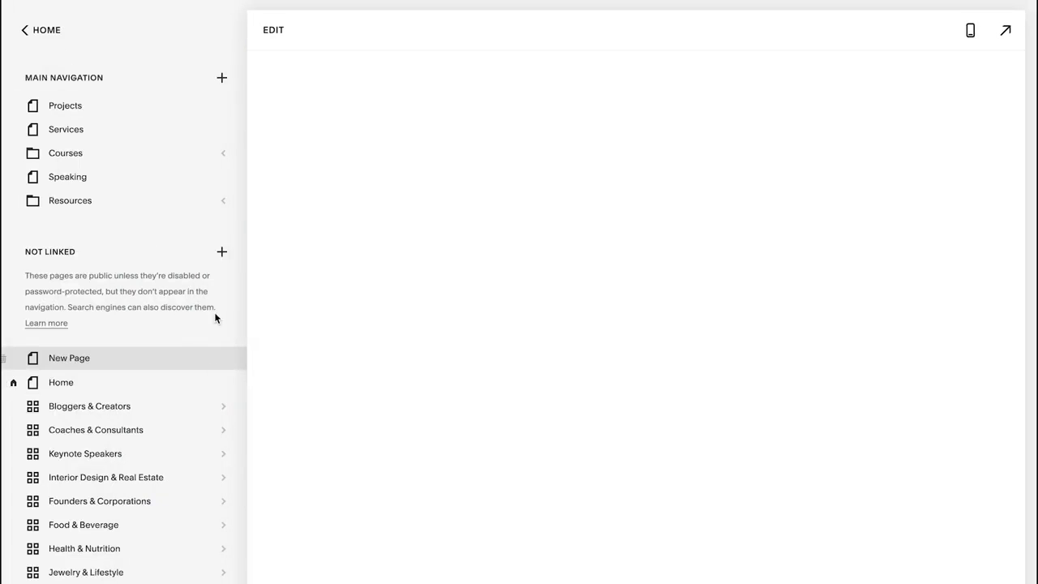
{"action": "left_click", "coordinate": [222, 252]}
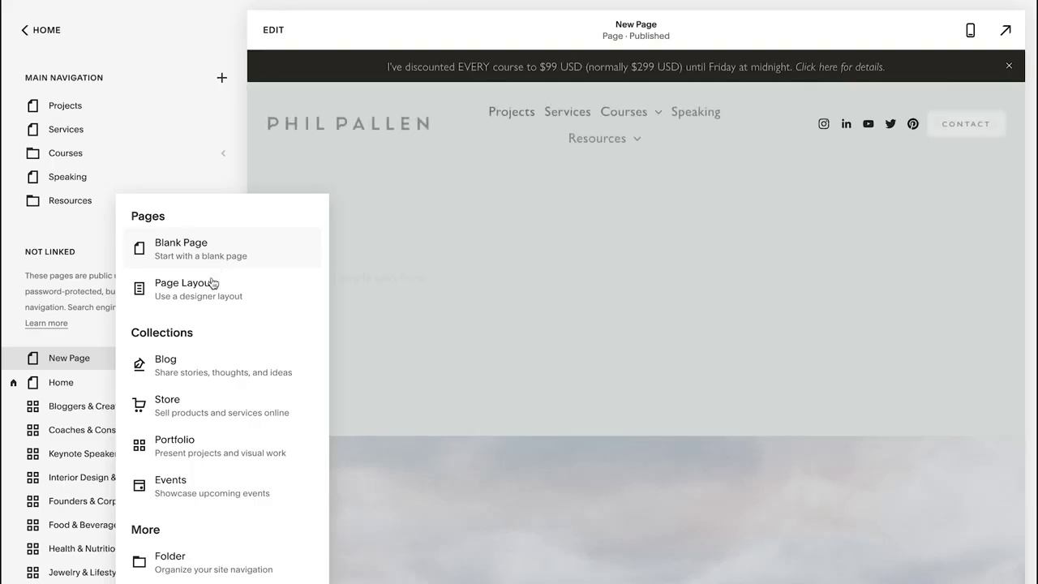
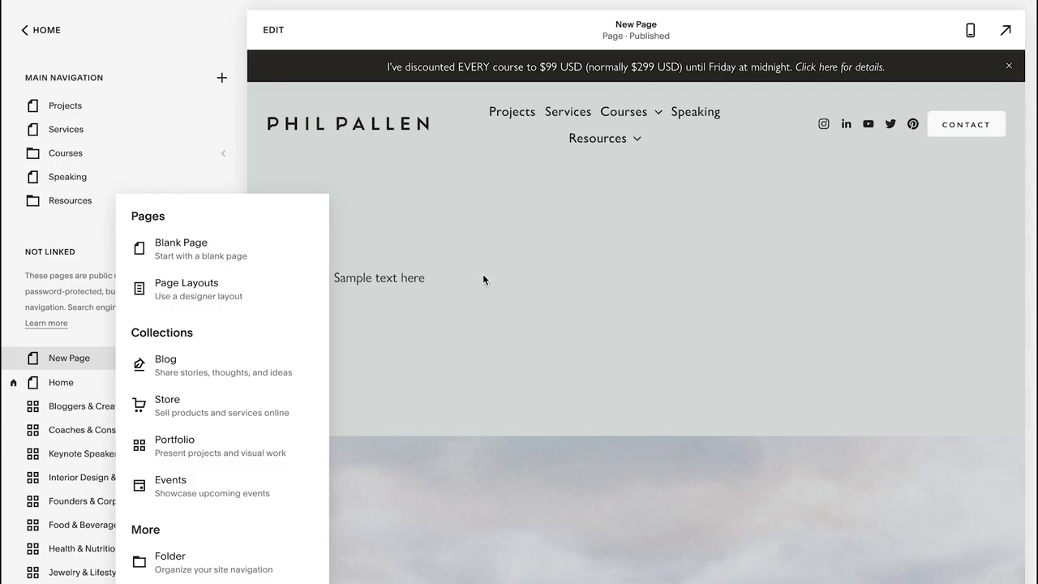
{"action": "left_click", "coordinate": [57, 36]}
{"action": "left_click", "coordinate": [57, 36]}
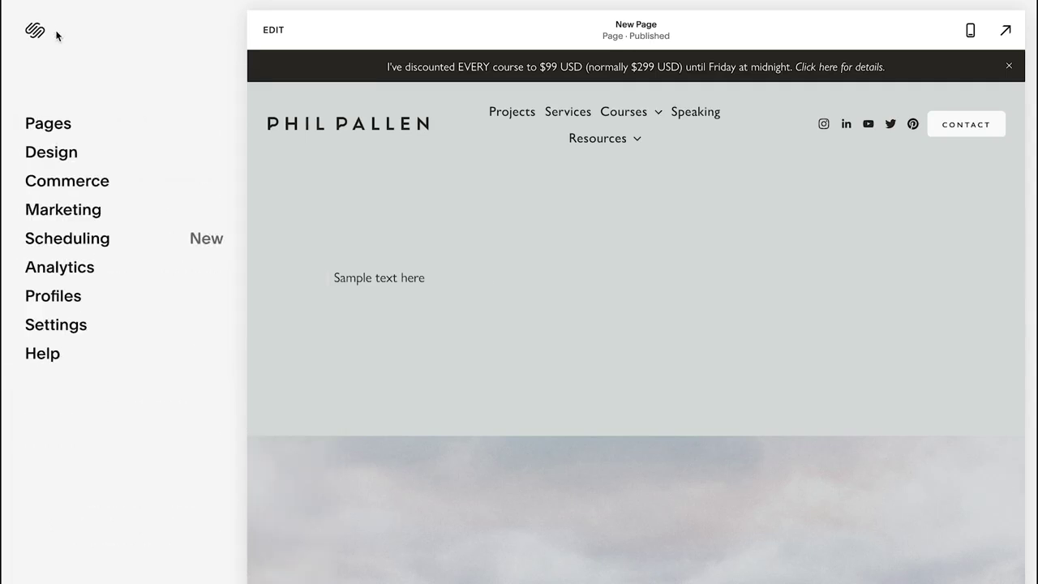
- Open the Design settings for Fonts, review the global text styles and check which elements can be reassigned under Assign Styles
{"action": "left_click", "coordinate": [53, 161]}
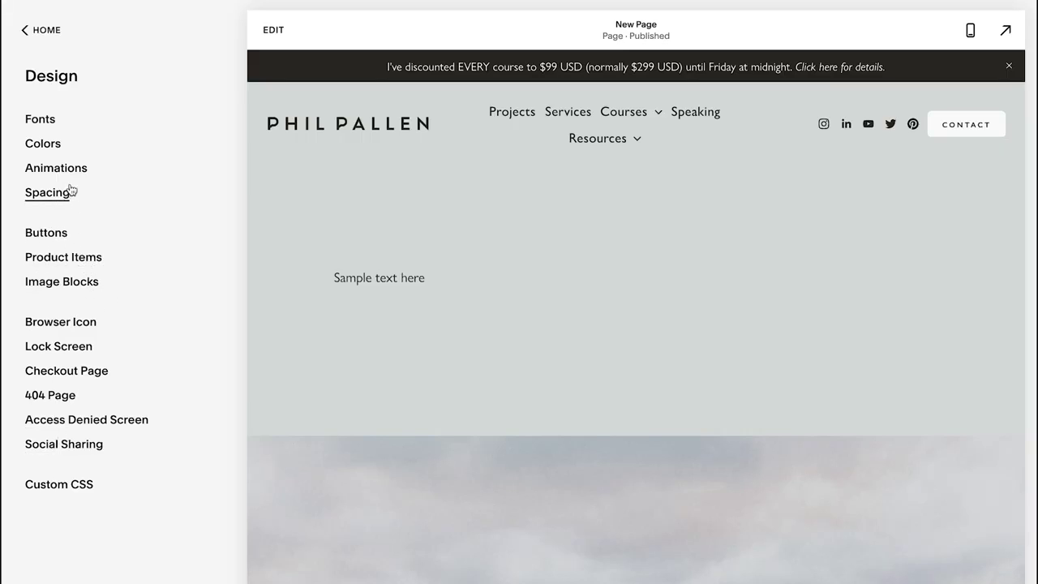
{"action": "left_click", "coordinate": [43, 122]}
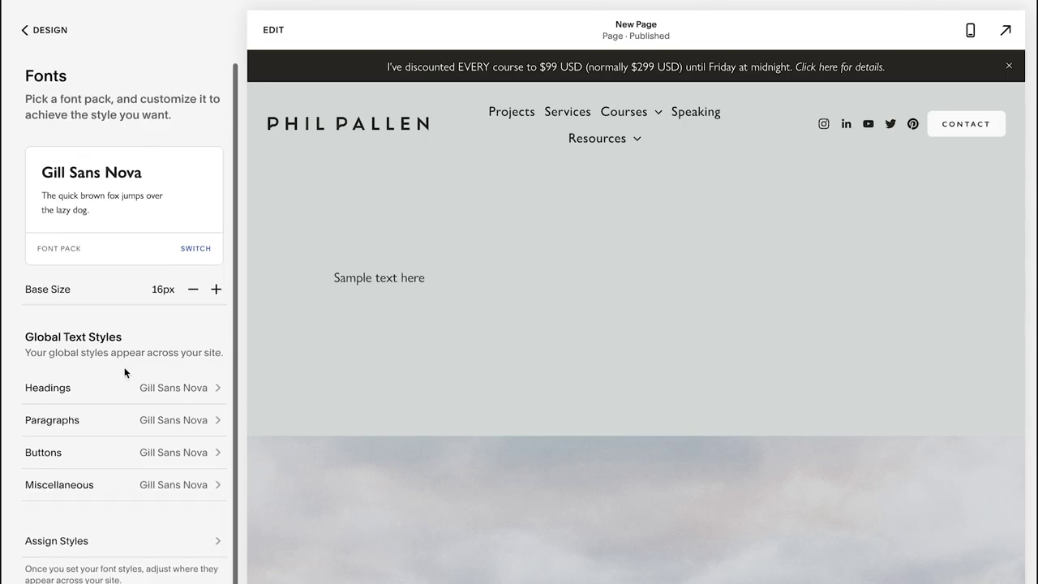
{"action": "left_click", "coordinate": [85, 540]}
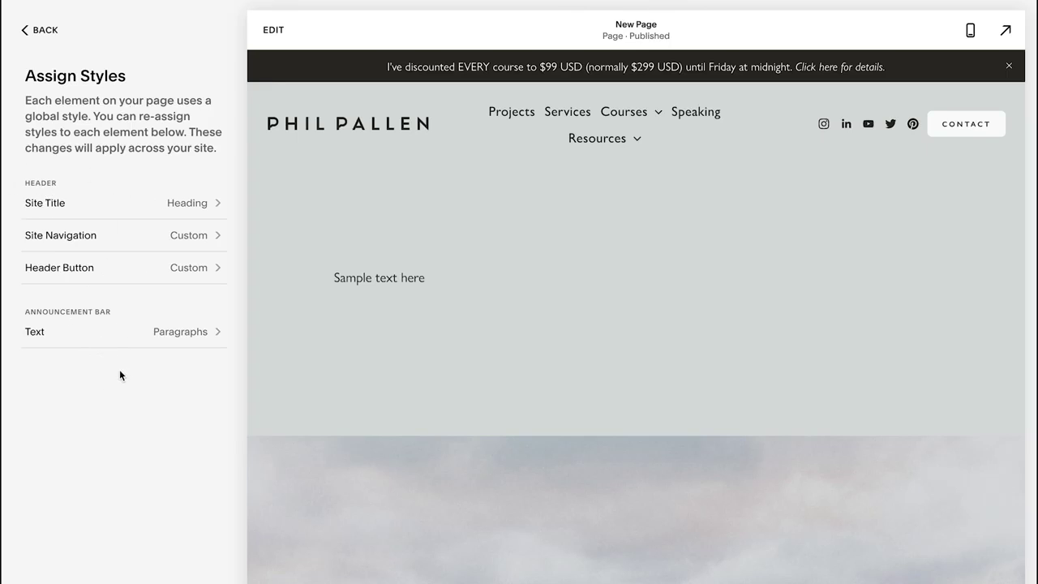
{"action": "left_click", "coordinate": [26, 30]}
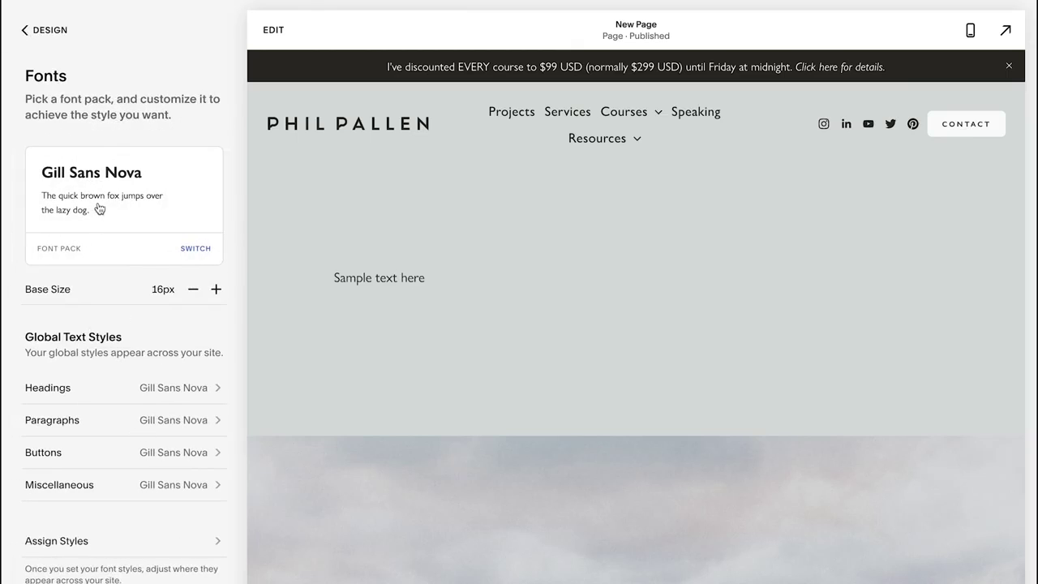
- Browse the Sans-serif, Serif and Mixed font packs available for switching, and return to the Fonts settings without choosing one
{"action": "left_click", "coordinate": [187, 252]}
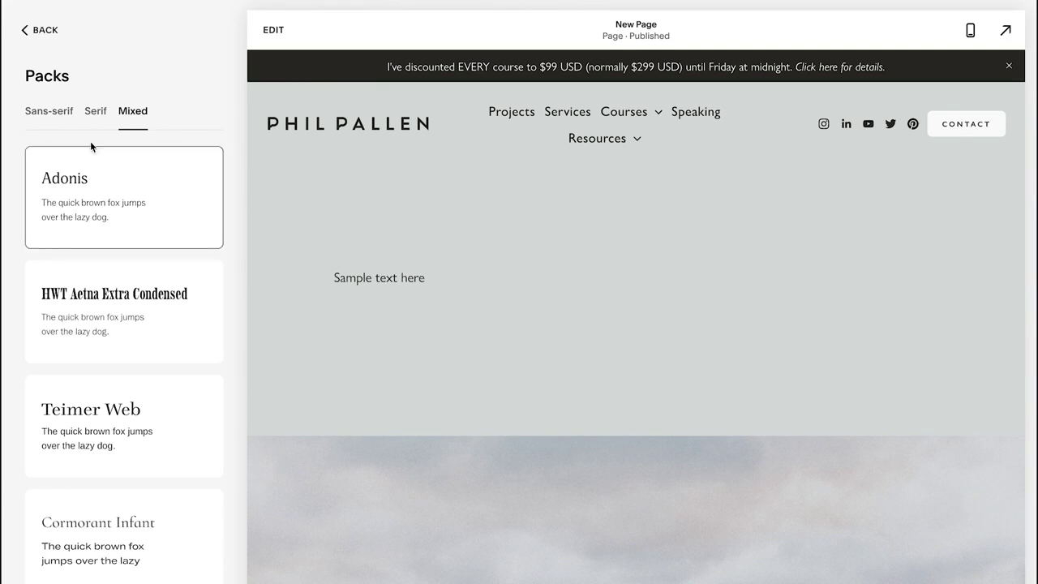
{"action": "left_click", "coordinate": [63, 115]}
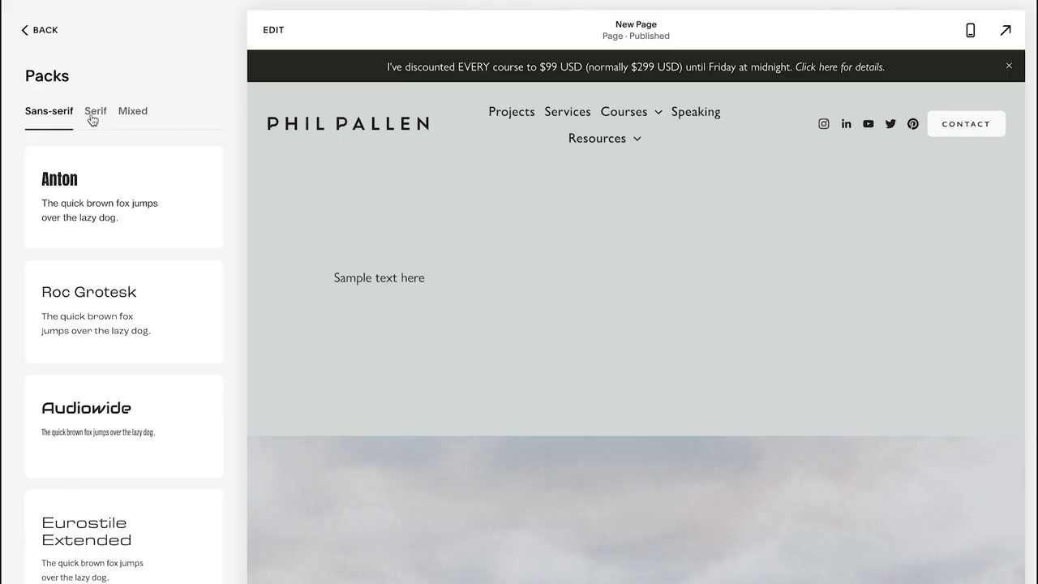
{"action": "scroll", "coordinate": [208, 335], "scroll_direction": "down", "scroll_amount": 1}
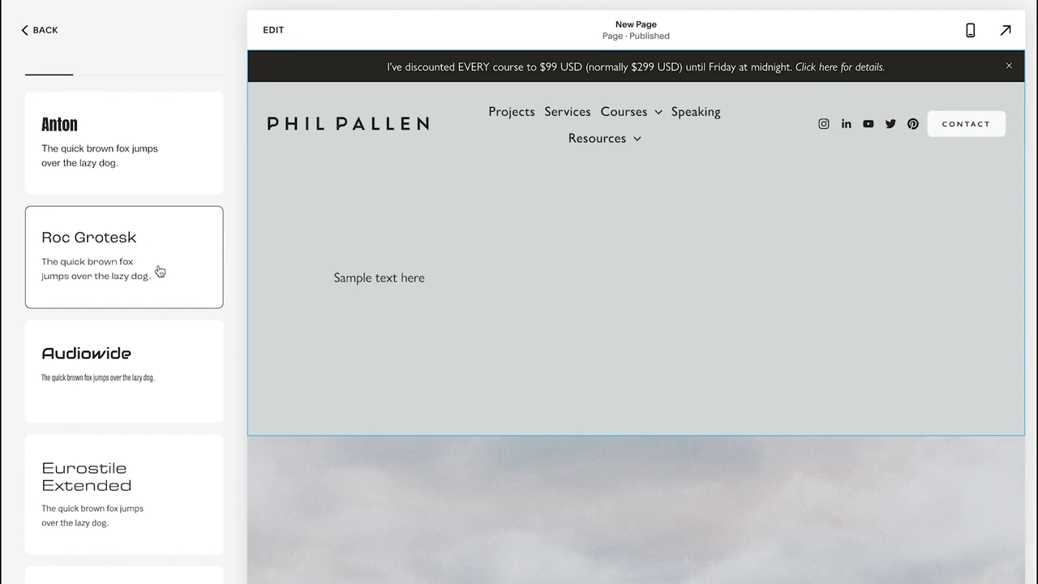
{"action": "scroll", "coordinate": [160, 272], "scroll_direction": "up", "scroll_amount": 1}
{"action": "left_click", "coordinate": [96, 111]}
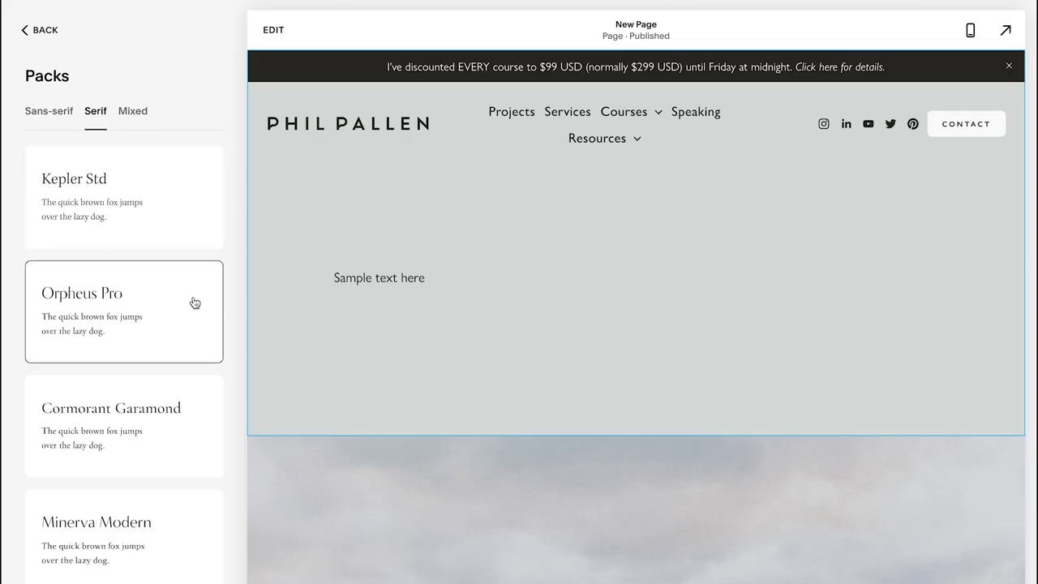
{"action": "scroll", "coordinate": [194, 302], "scroll_direction": "down", "scroll_amount": 3}
{"action": "scroll", "coordinate": [196, 302], "scroll_direction": "up", "scroll_amount": 3}
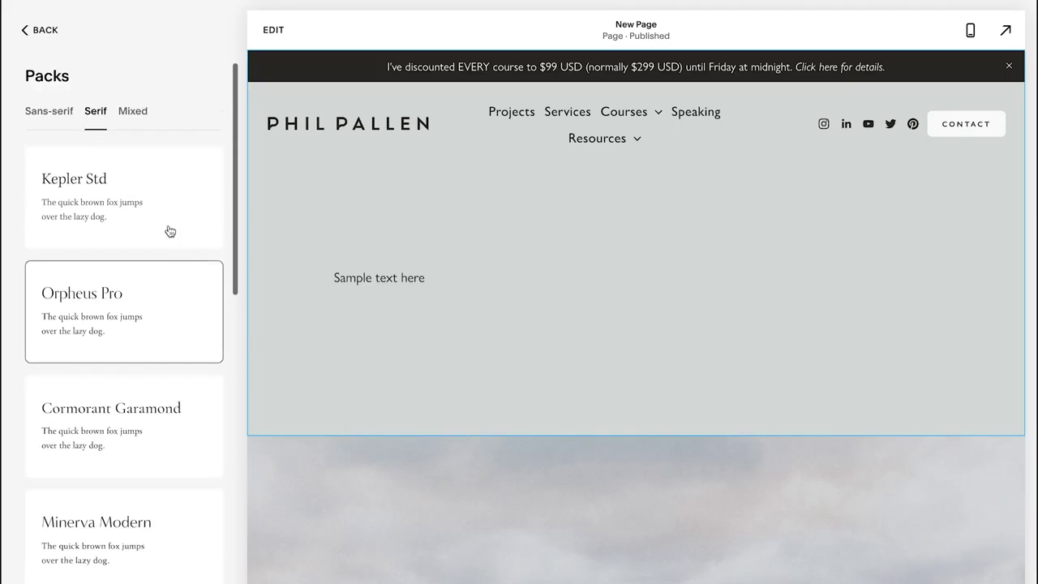
{"action": "left_click", "coordinate": [48, 115]}
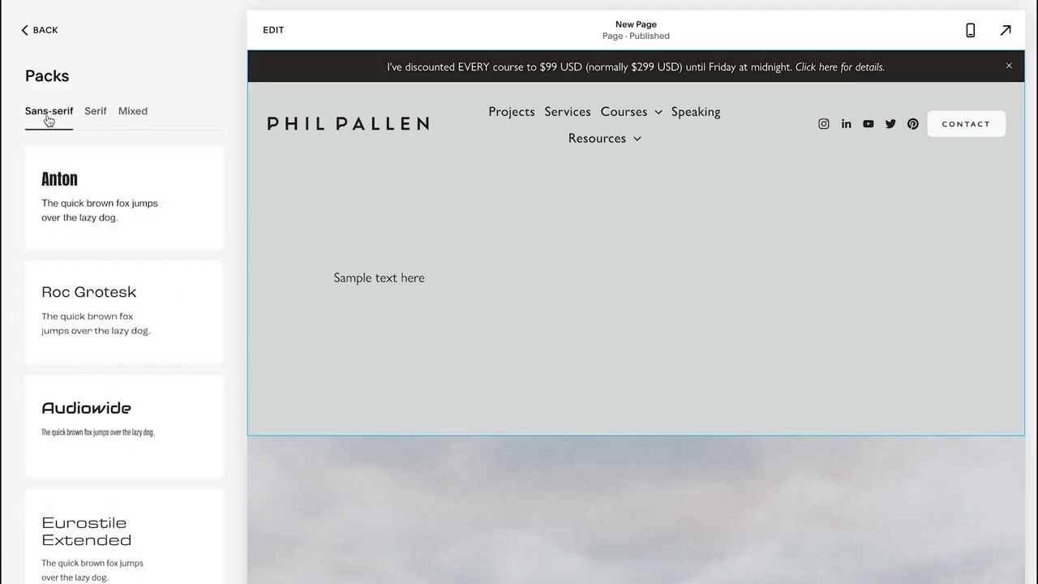
{"action": "left_click", "coordinate": [136, 114]}
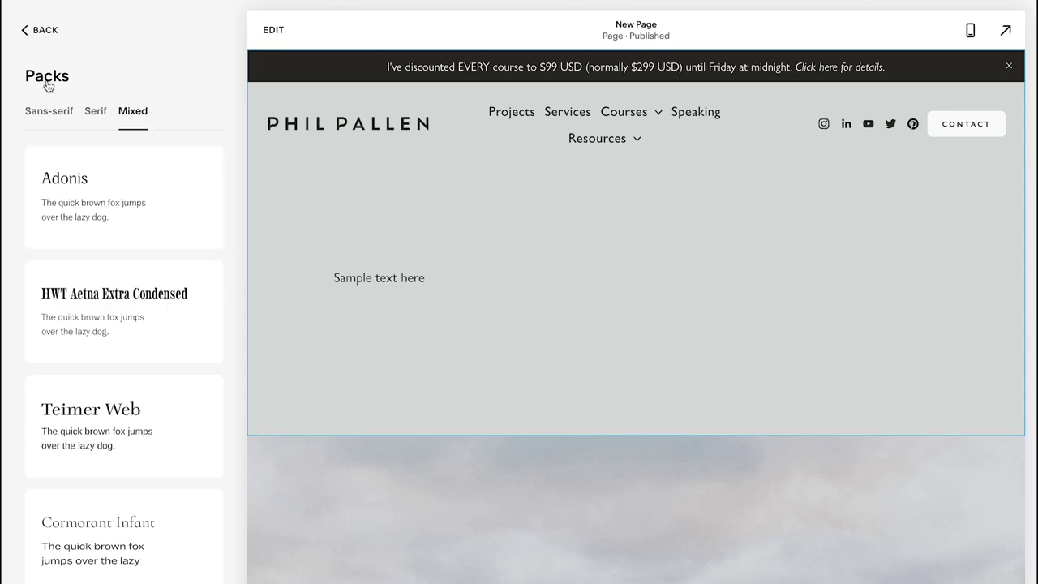
{"action": "left_click", "coordinate": [45, 32]}
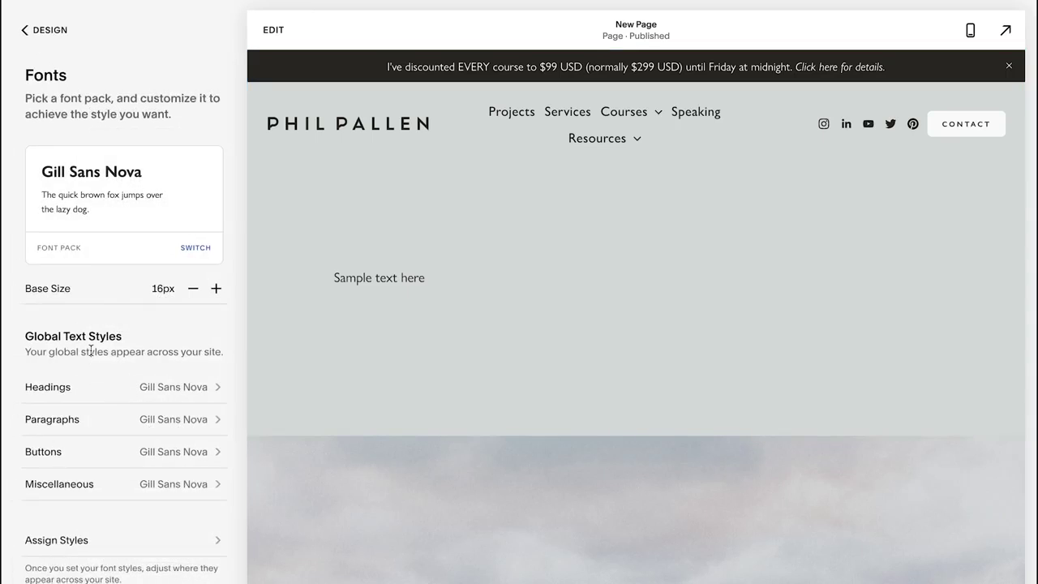
- Review the Headings text style settings, including the Text Transform options and heading sizes, and return to Fonts
{"action": "left_click", "coordinate": [58, 394]}
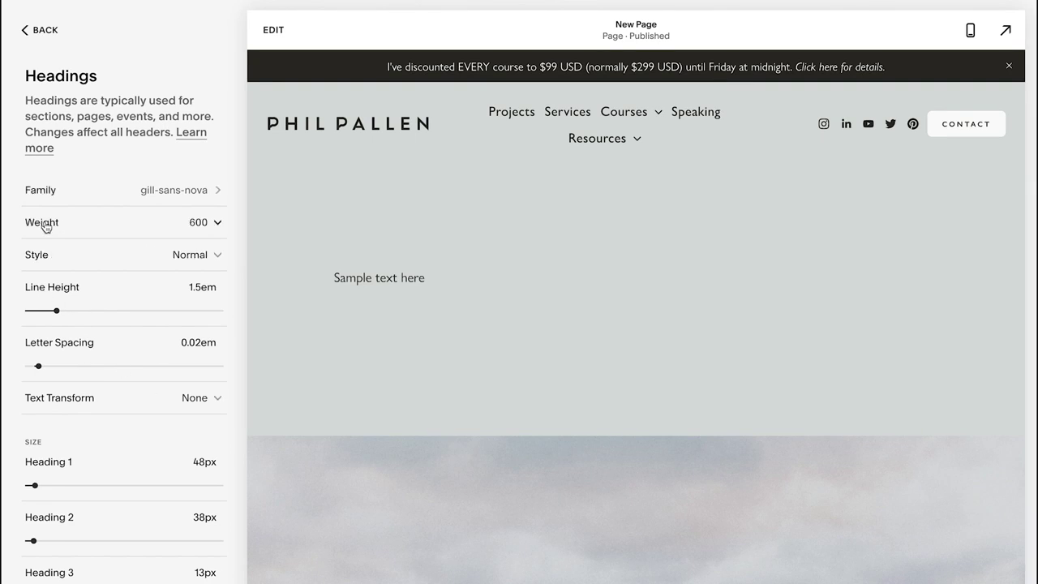
{"action": "scroll", "coordinate": [148, 458], "scroll_direction": "down", "scroll_amount": 1}
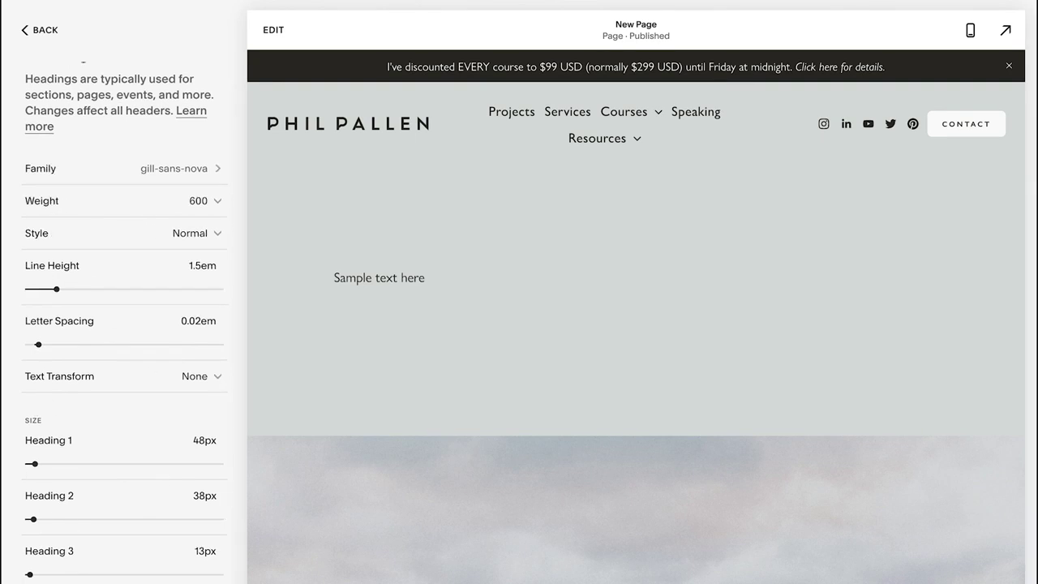
{"action": "scroll", "coordinate": [106, 329], "scroll_direction": "up", "scroll_amount": 1}
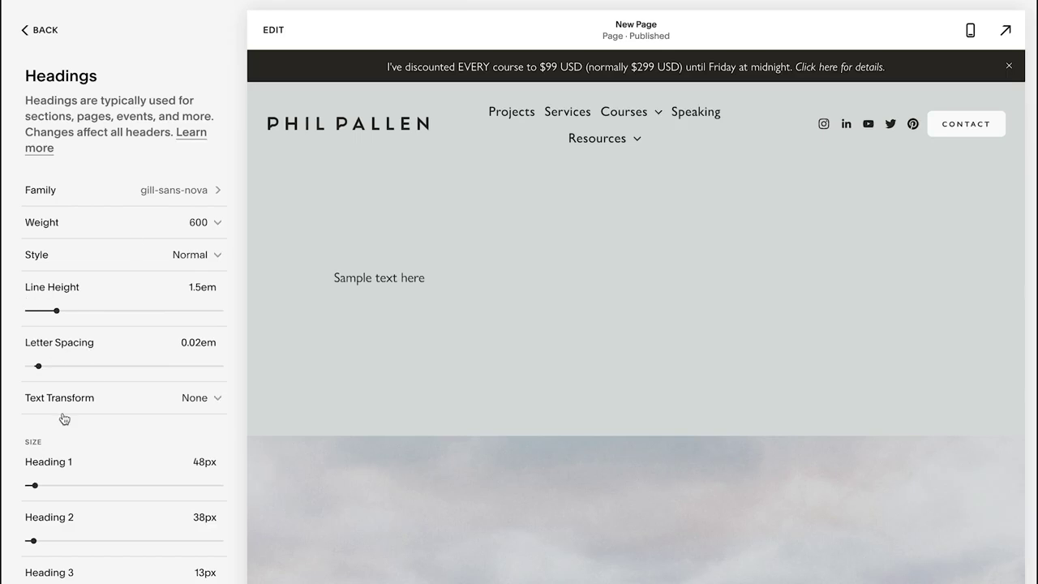
{"action": "left_click", "coordinate": [187, 401]}
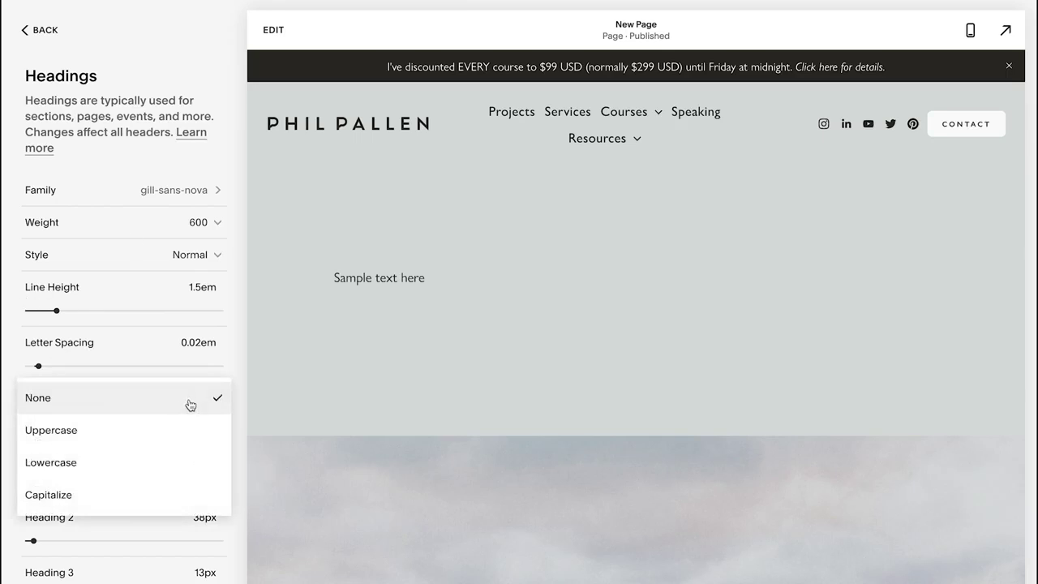
{"action": "left_click", "coordinate": [238, 397]}
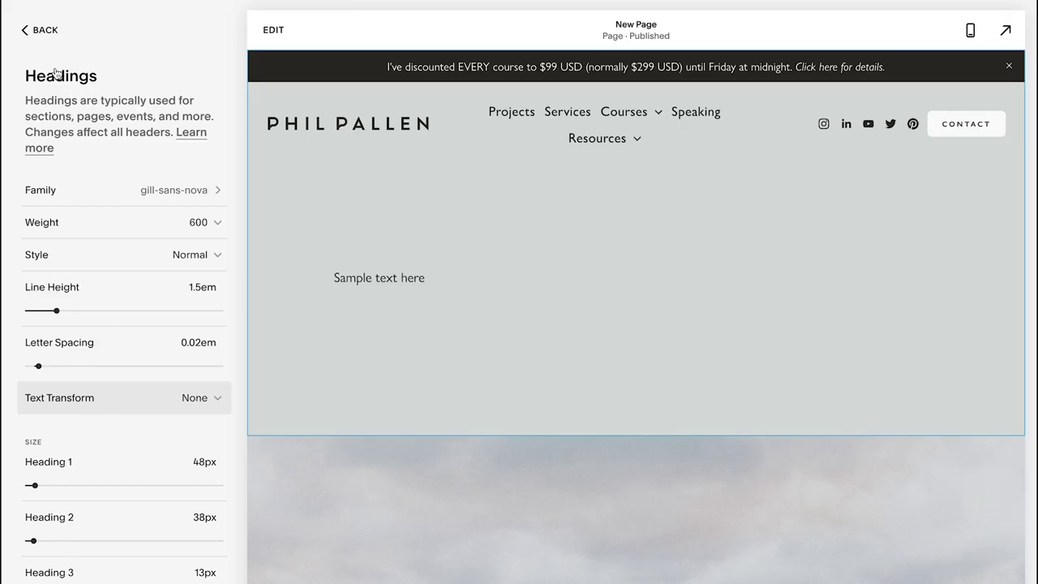
{"action": "left_click", "coordinate": [24, 31]}
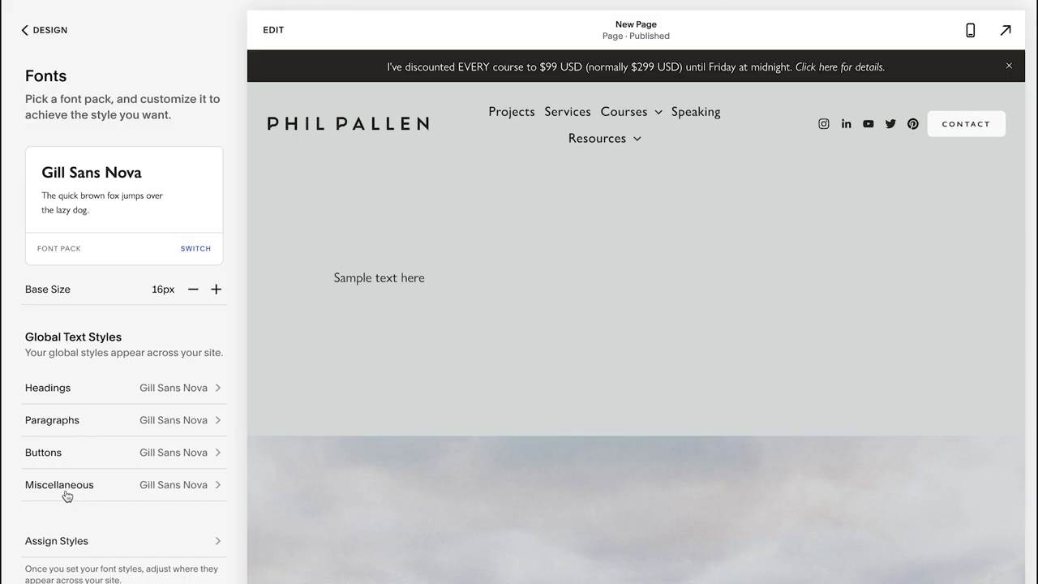
- Check the Miscellaneous text style settings and return to the main Design settings
{"action": "left_click", "coordinate": [57, 494]}
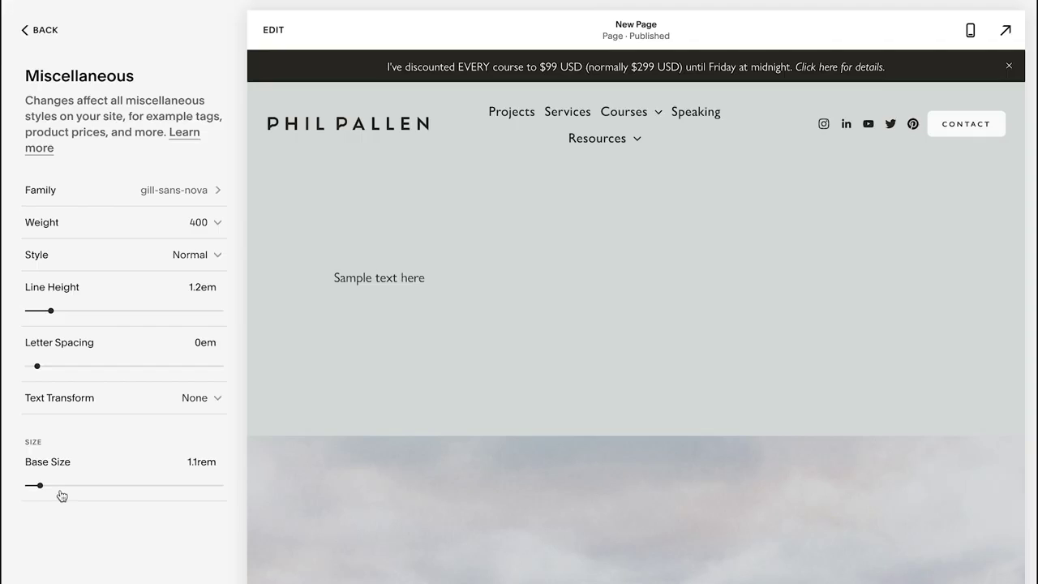
{"action": "left_click", "coordinate": [54, 47]}
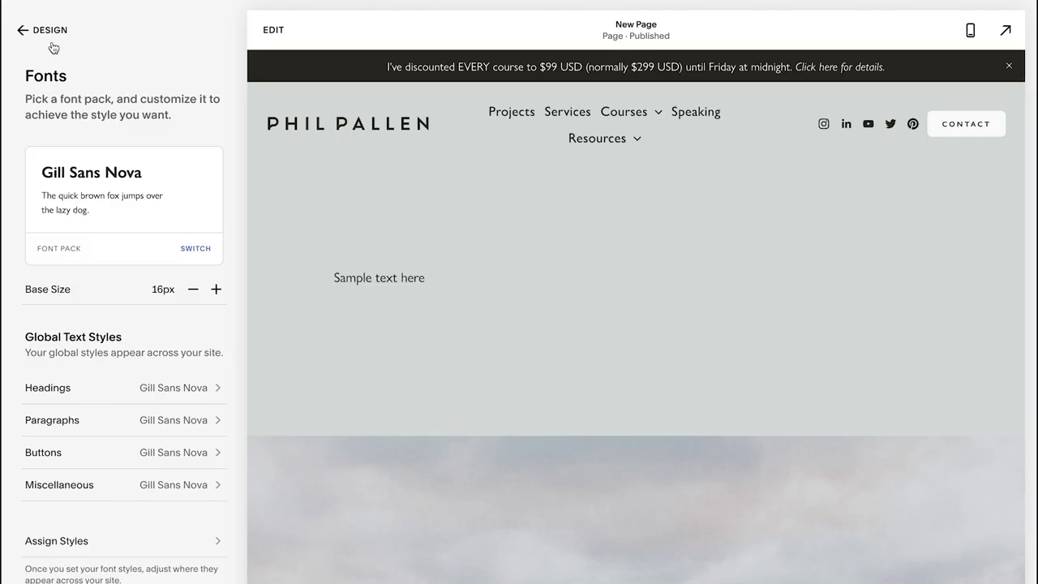
{"action": "left_click", "coordinate": [51, 45]}
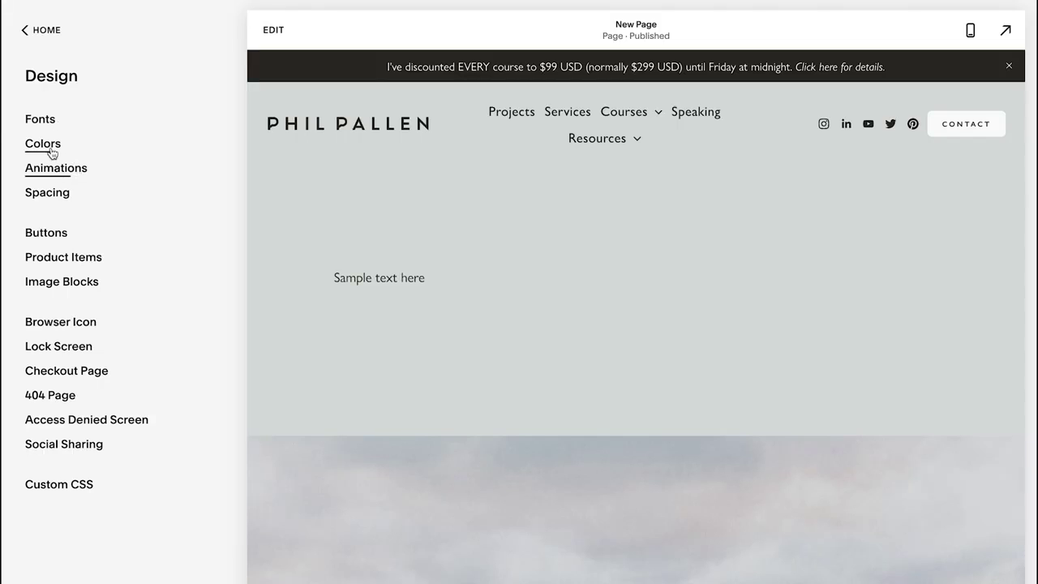
- Open the Colors settings, check the ways to build the site's color palette besides Custom Colors, and close the palette editor
{"action": "left_click", "coordinate": [50, 146]}
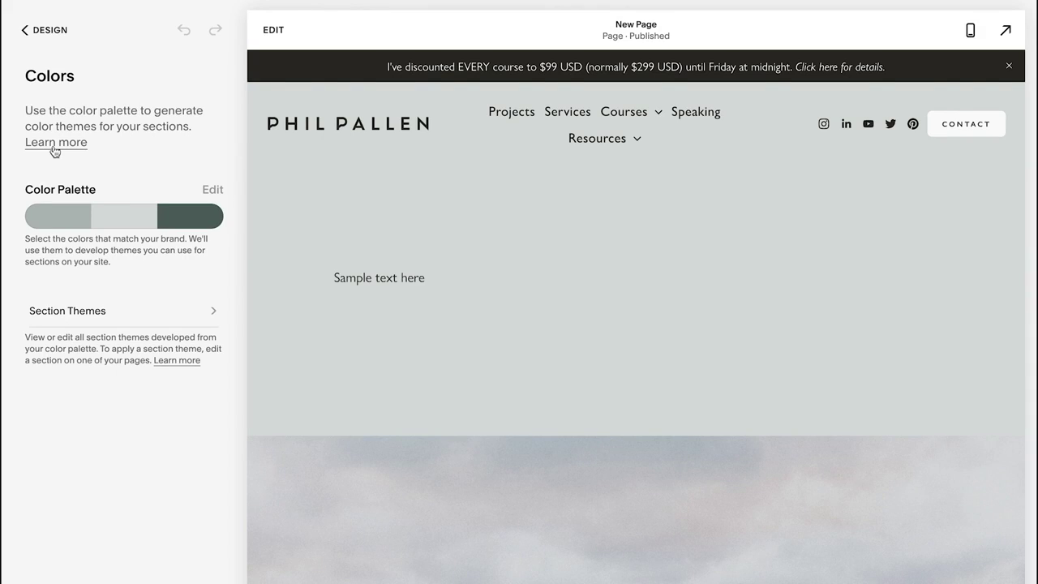
{"action": "left_click", "coordinate": [211, 191]}
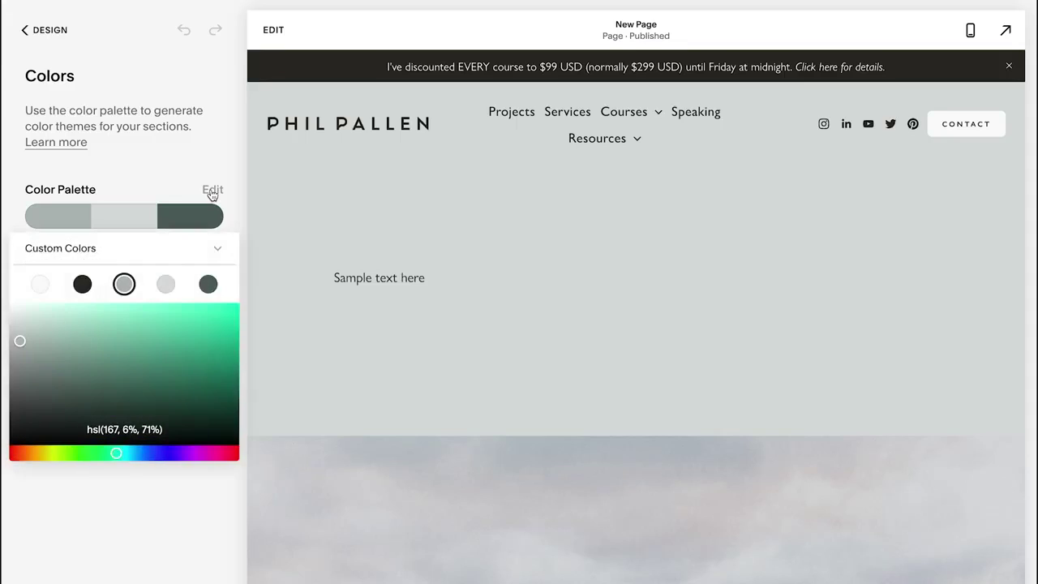
{"action": "left_click", "coordinate": [90, 255]}
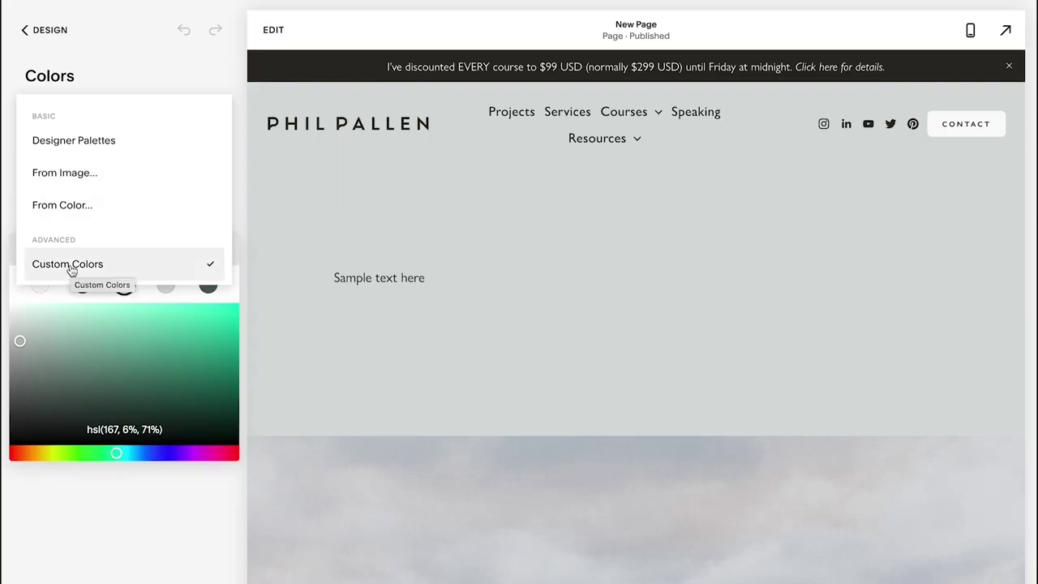
{"action": "left_click", "coordinate": [117, 511]}
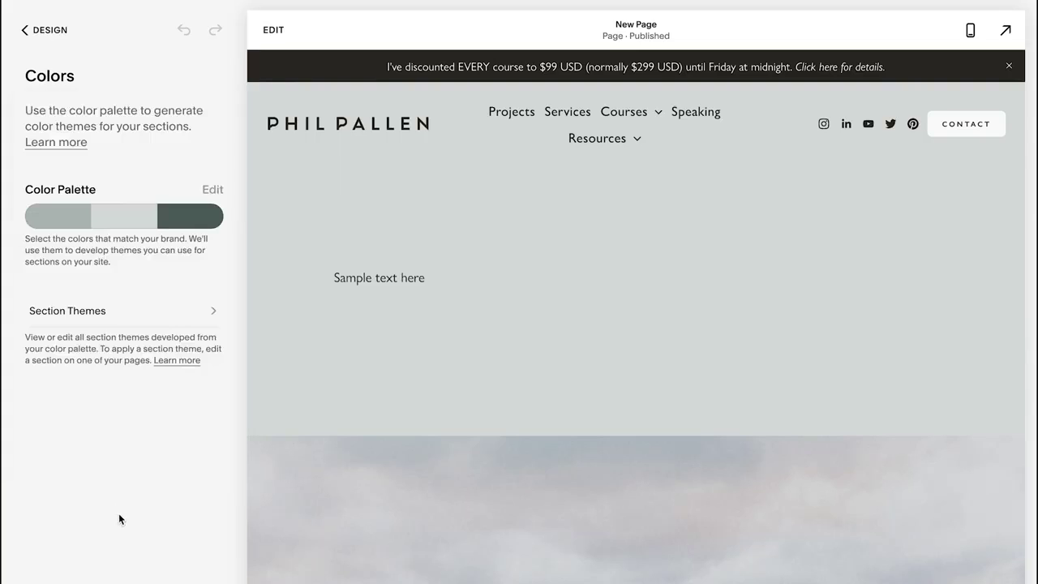
- Reopen the color palette for editing, inspect the black, Accent, Light and Dark color values, and close it
{"action": "left_click", "coordinate": [210, 189]}
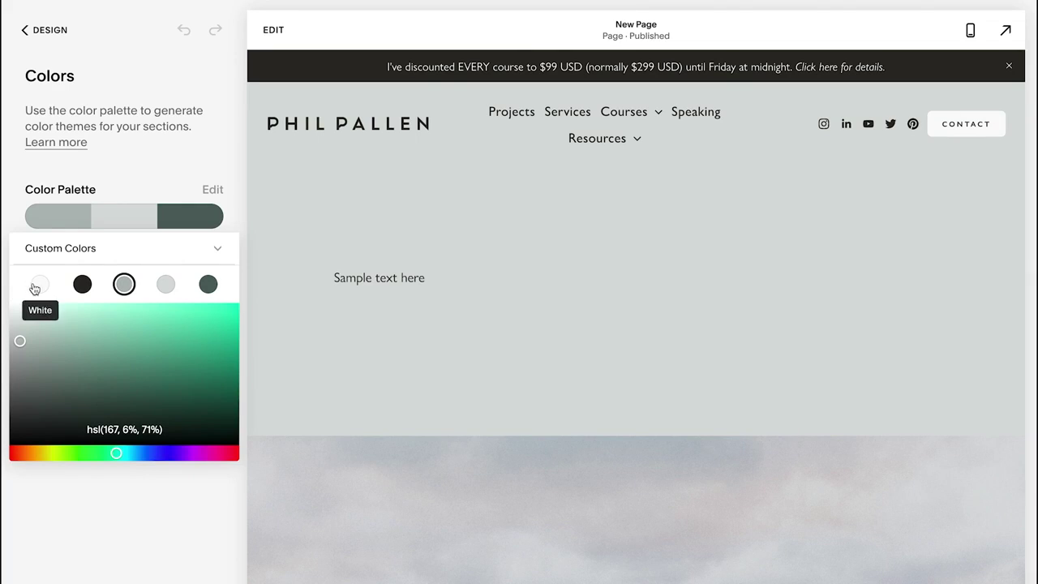
{"action": "left_click", "coordinate": [85, 289]}
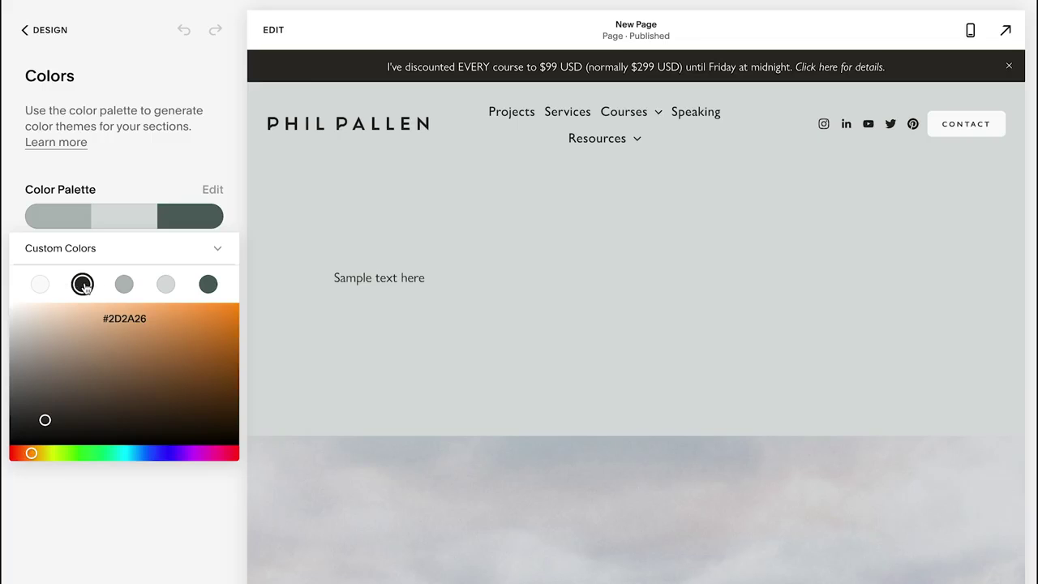
{"action": "left_click", "coordinate": [126, 286]}
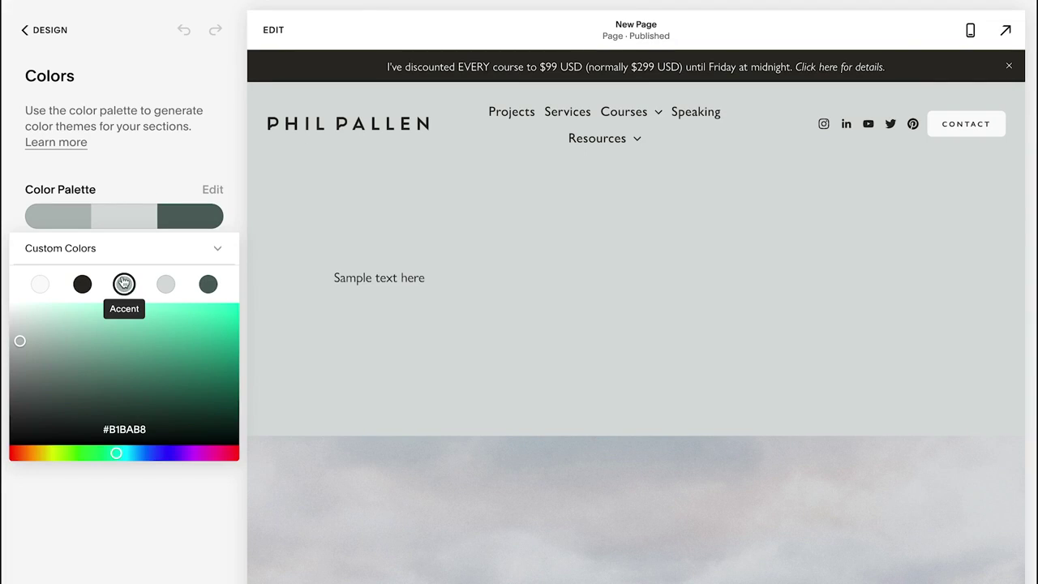
{"action": "left_click", "coordinate": [169, 290]}
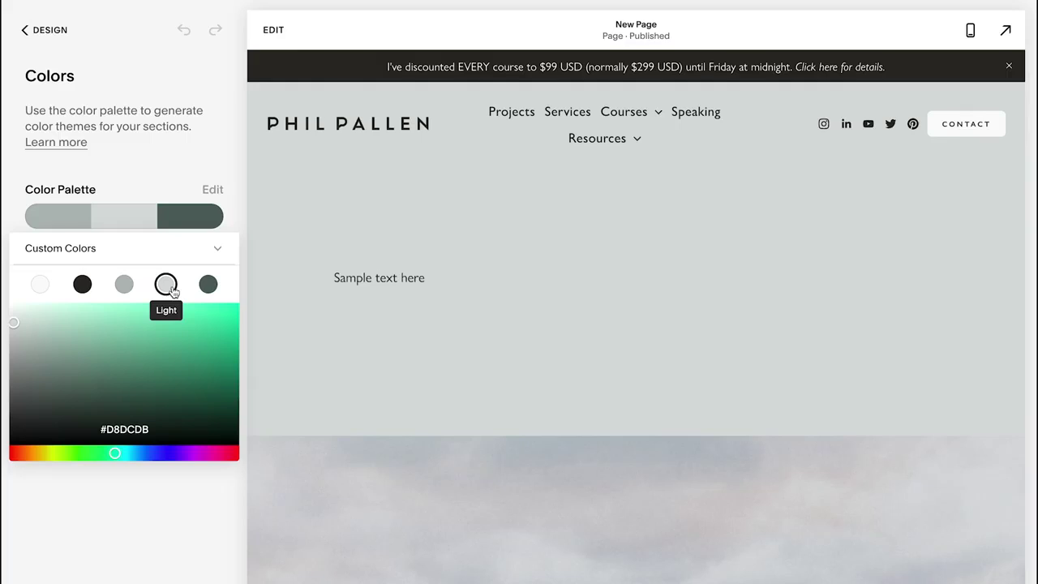
{"action": "left_click", "coordinate": [210, 288]}
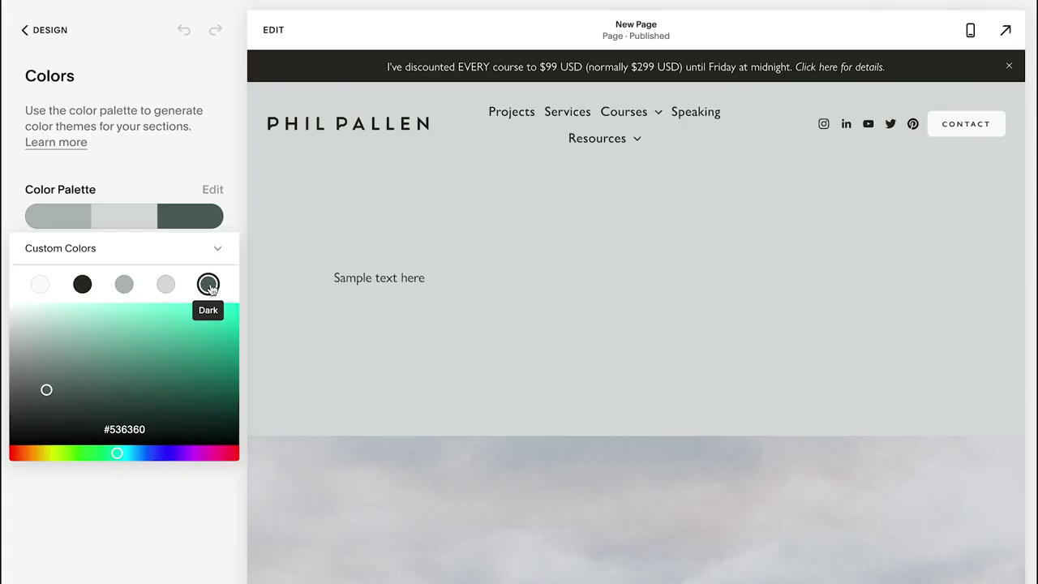
{"action": "left_click", "coordinate": [166, 151]}
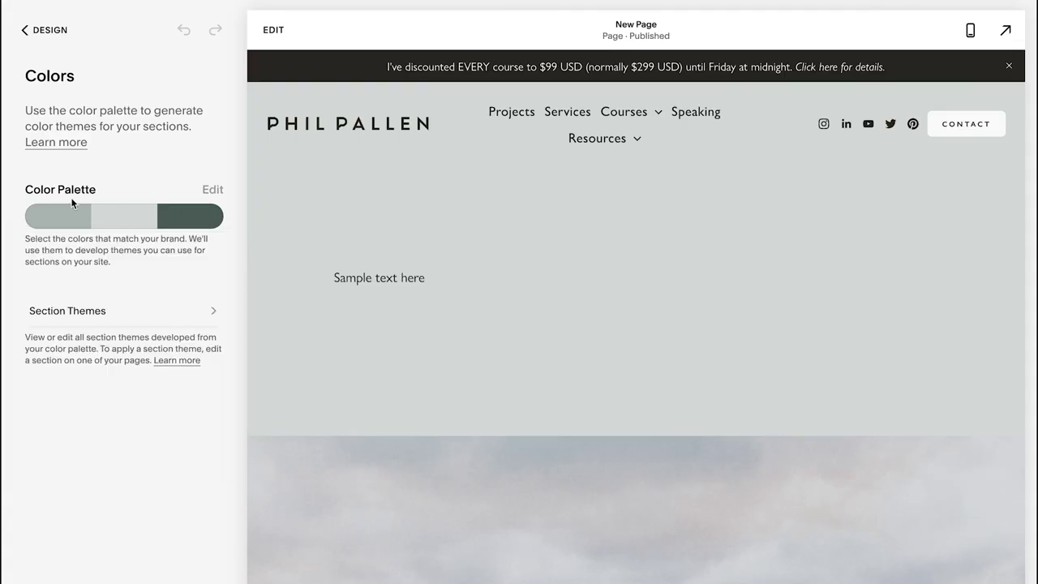
- Open Section Themes, examine all the element colors that can be edited in the Light Minimal theme, and return to the theme list
{"action": "left_click", "coordinate": [111, 322]}
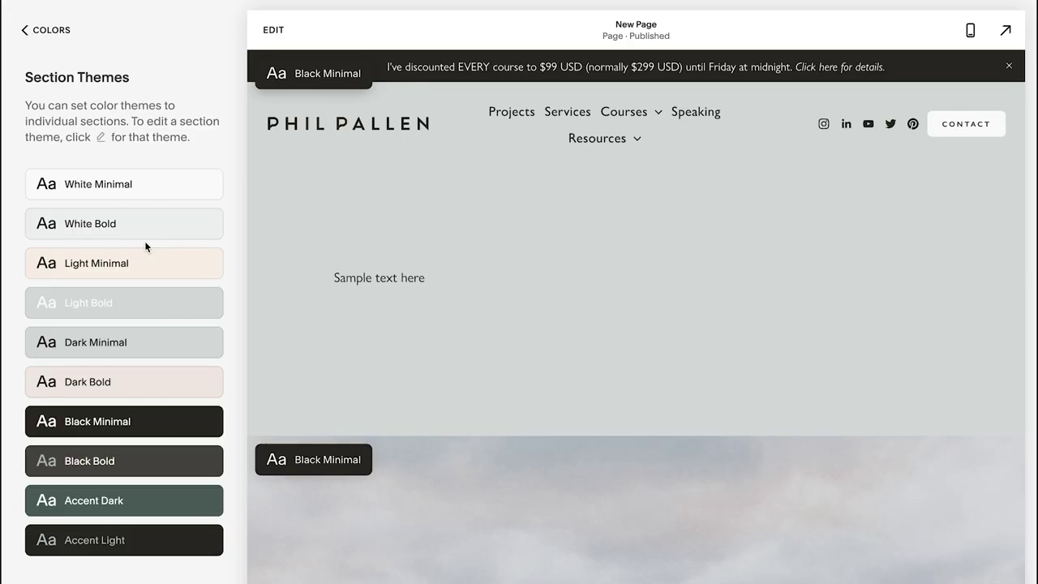
{"action": "mouse_move", "coordinate": [122, 255]}
{"action": "mouse_move", "coordinate": [129, 382]}
{"action": "mouse_move", "coordinate": [81, 499]}
{"action": "mouse_move", "coordinate": [120, 303]}
{"action": "mouse_move", "coordinate": [165, 278]}
{"action": "left_click", "coordinate": [203, 264]}
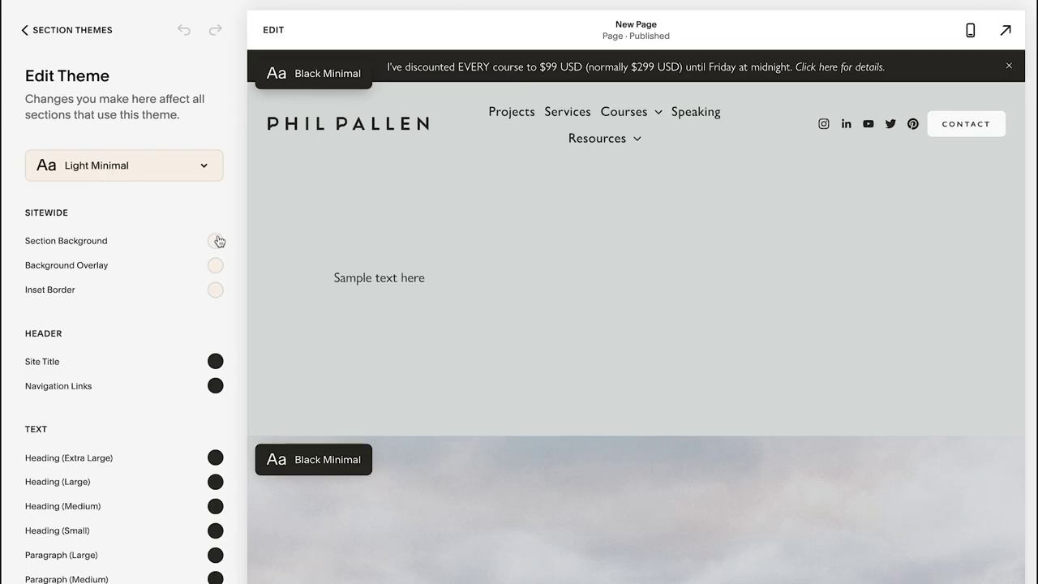
{"action": "scroll", "coordinate": [185, 324], "scroll_direction": "down", "scroll_amount": 4}
{"action": "scroll", "coordinate": [192, 327], "scroll_direction": "down", "scroll_amount": 15}
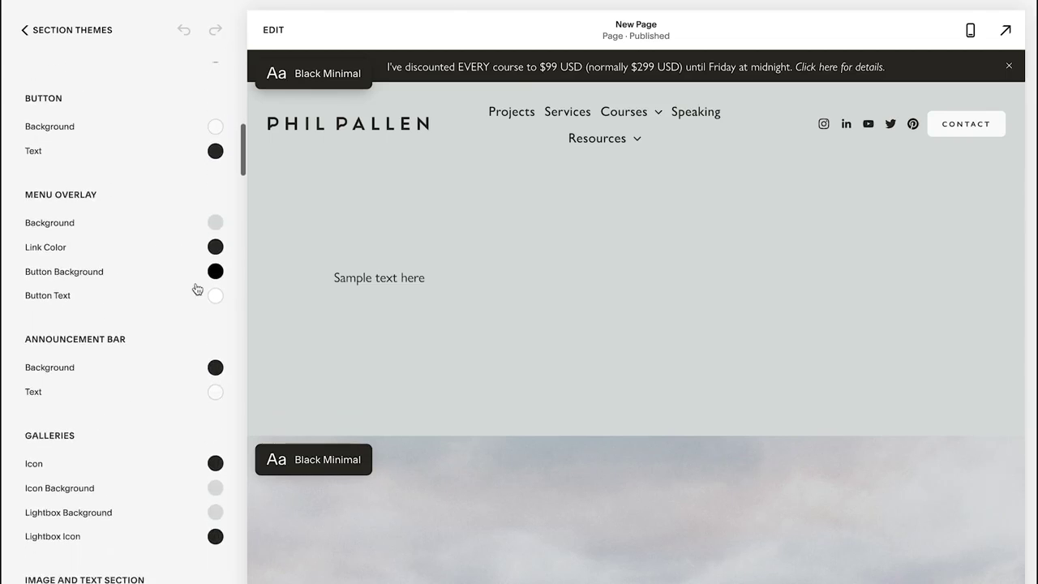
{"action": "scroll", "coordinate": [214, 449], "scroll_direction": "down", "scroll_amount": 20}
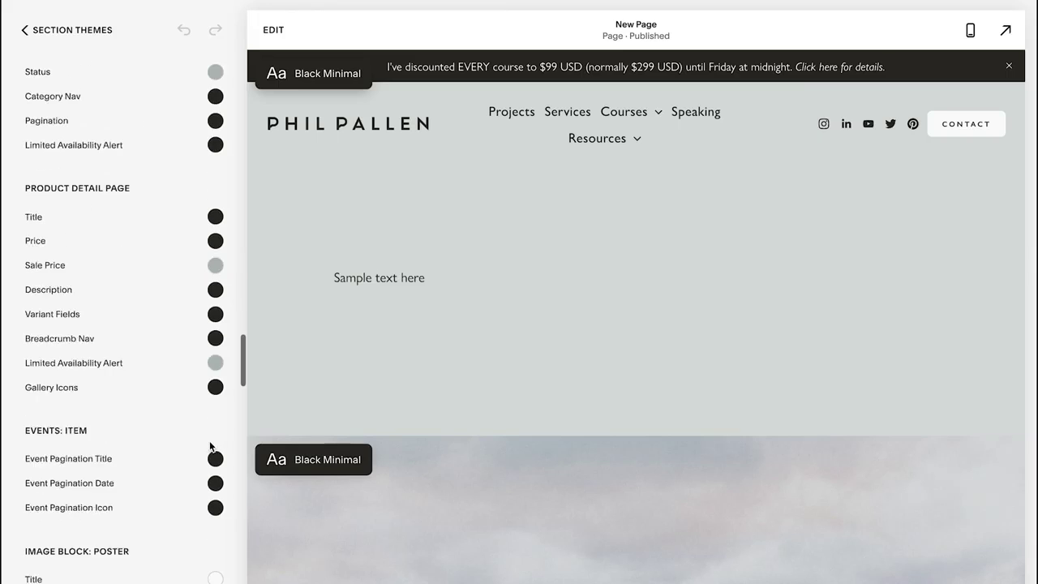
{"action": "scroll", "coordinate": [195, 434], "scroll_direction": "down", "scroll_amount": 7}
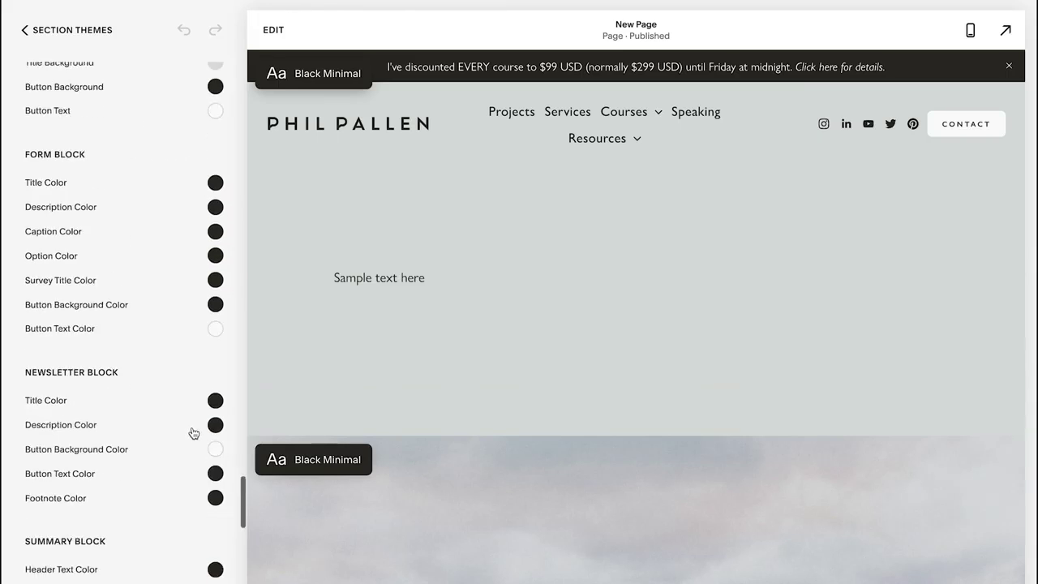
{"action": "scroll", "coordinate": [195, 433], "scroll_direction": "down", "scroll_amount": 8}
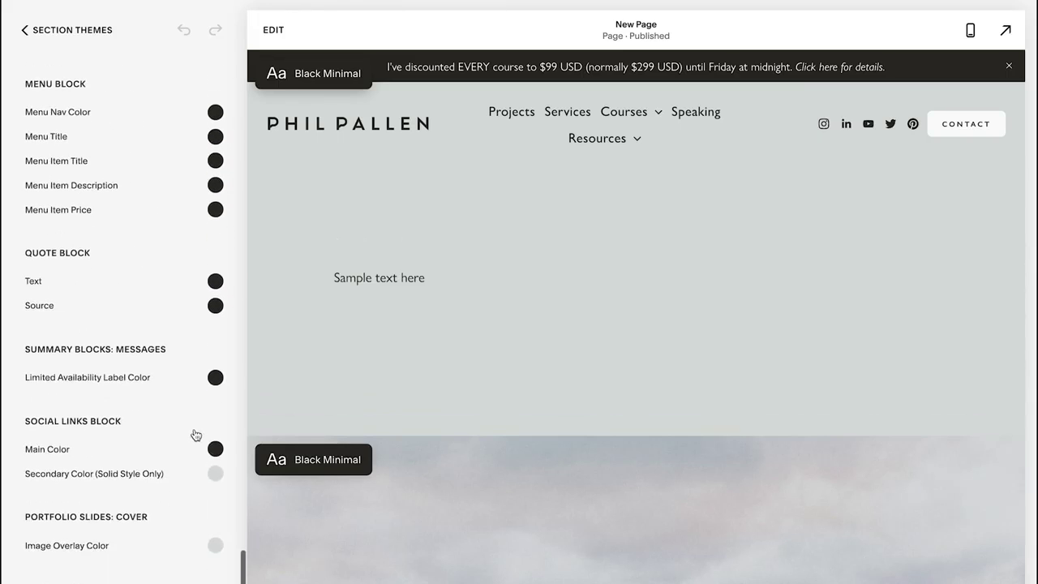
{"action": "scroll", "coordinate": [196, 431], "scroll_direction": "up", "scroll_amount": 10}
{"action": "scroll", "coordinate": [195, 431], "scroll_direction": "up", "scroll_amount": 20}
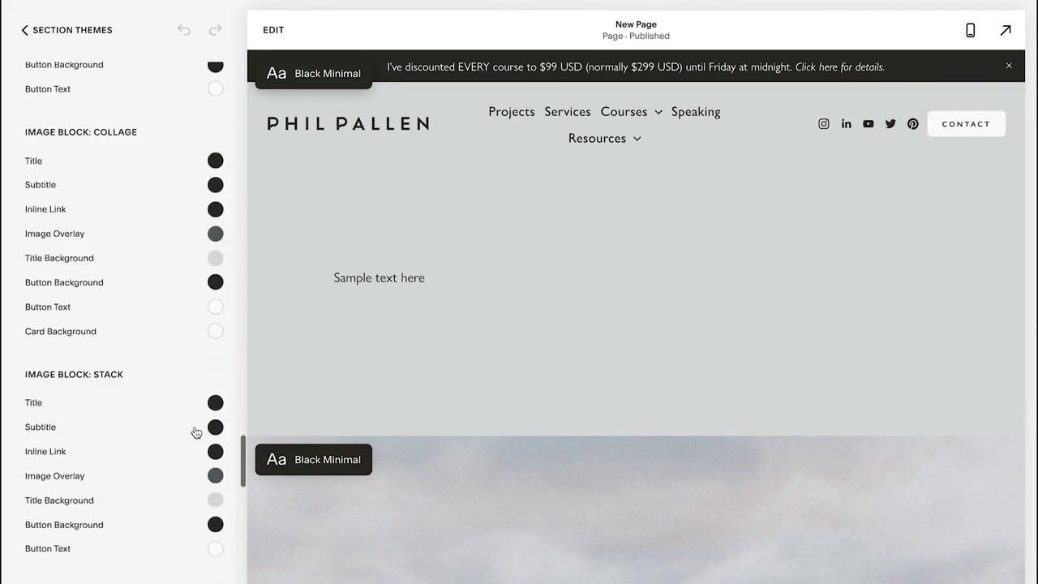
{"action": "left_click", "coordinate": [91, 29]}
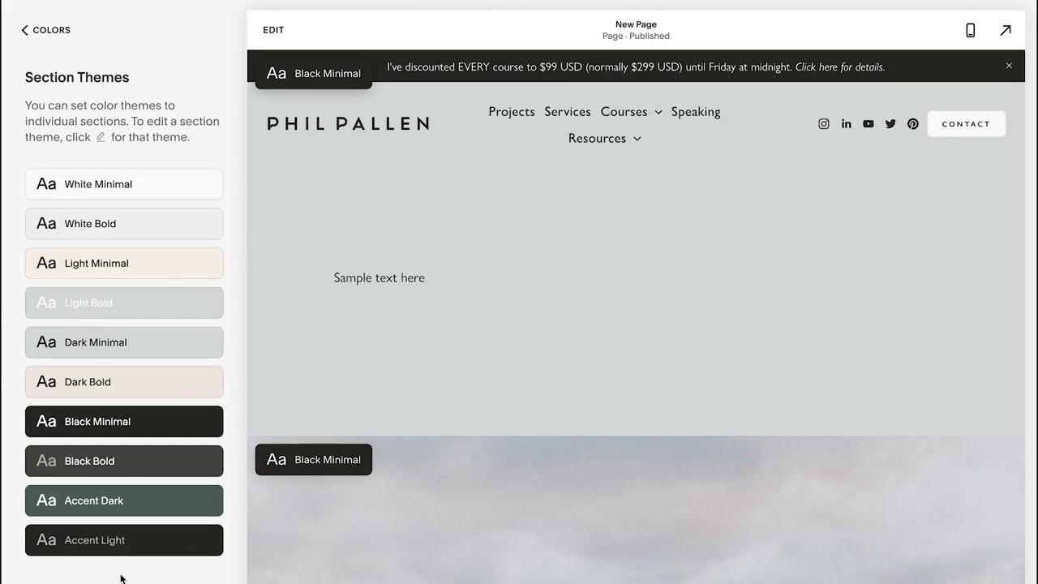
- Leave the color settings, review the site's Animations styles and speeds with the Home page in the preview, and return to Design
{"action": "left_click", "coordinate": [52, 31]}
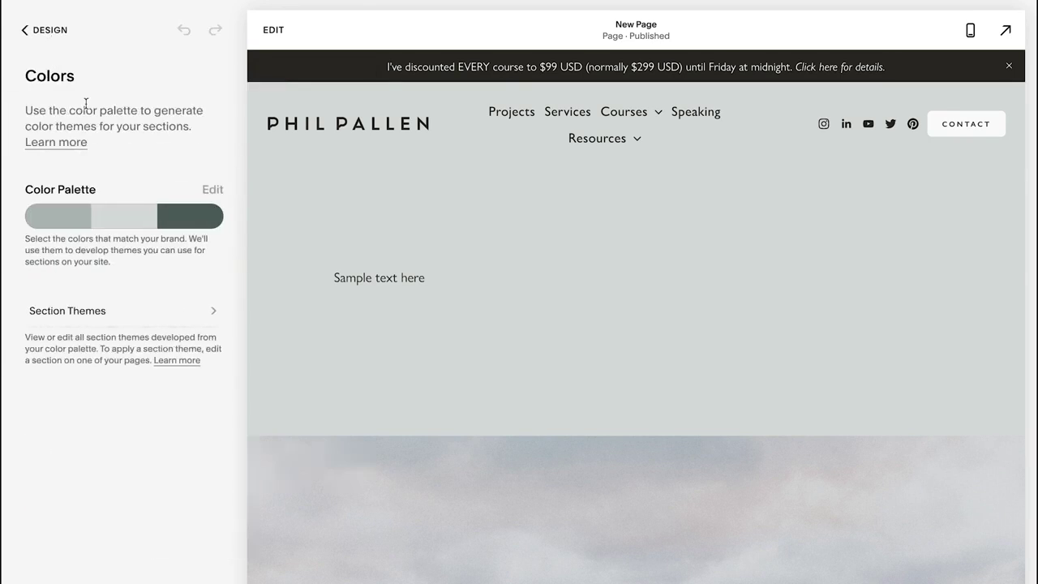
{"action": "left_click", "coordinate": [49, 36]}
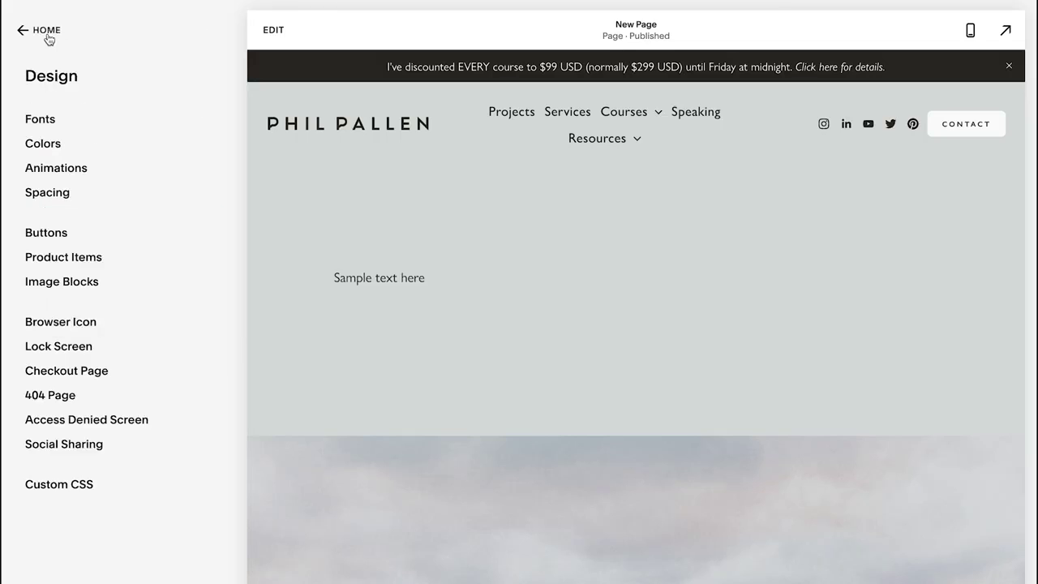
{"action": "left_click", "coordinate": [56, 169]}
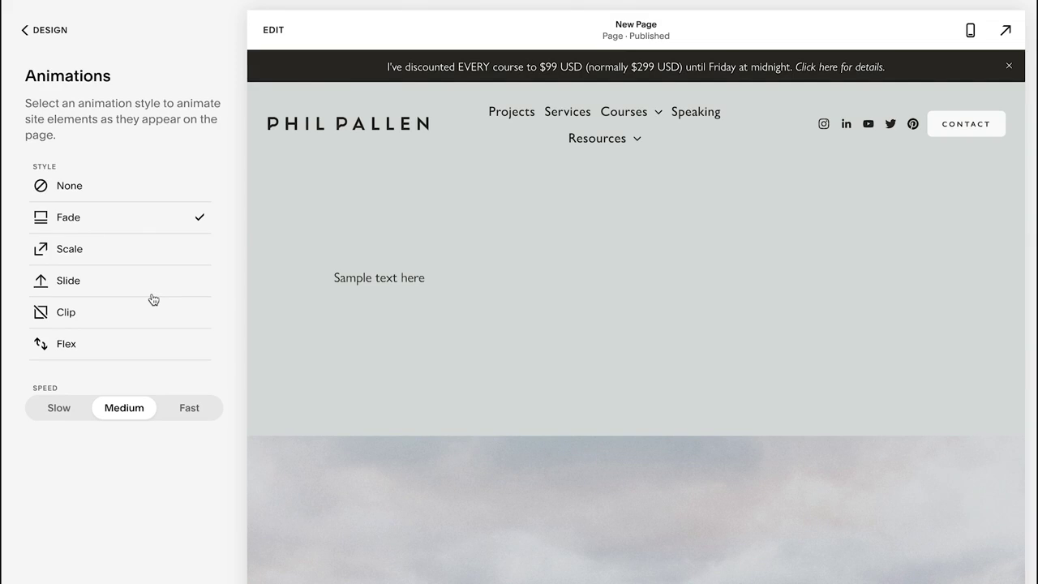
{"action": "left_click", "coordinate": [414, 133]}
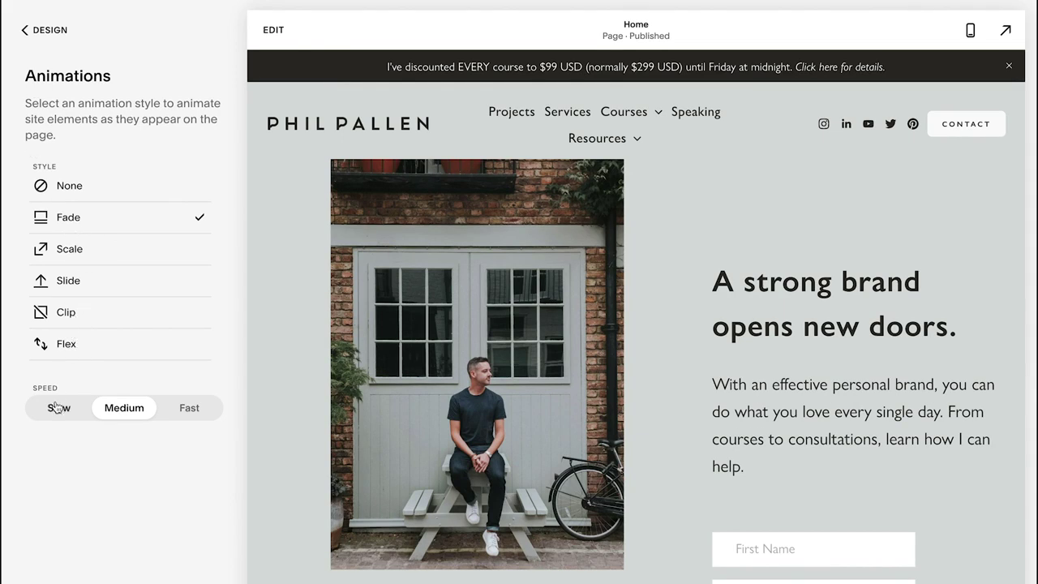
{"action": "left_click", "coordinate": [24, 30]}
- Check the maximum page width and site margin in the Spacing settings and return to Design
{"action": "left_click", "coordinate": [47, 193]}
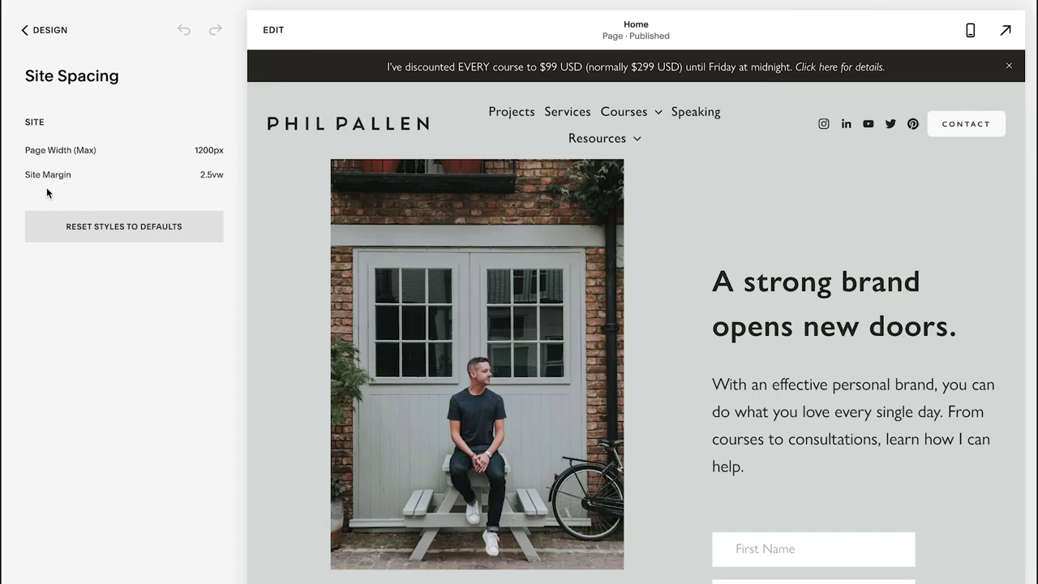
{"action": "mouse_move", "coordinate": [43, 185]}
{"action": "left_click", "coordinate": [44, 30]}
- Open the Buttons settings, try the Outline style on the site's buttons, and switch the style back to Solid
{"action": "left_click", "coordinate": [51, 239]}
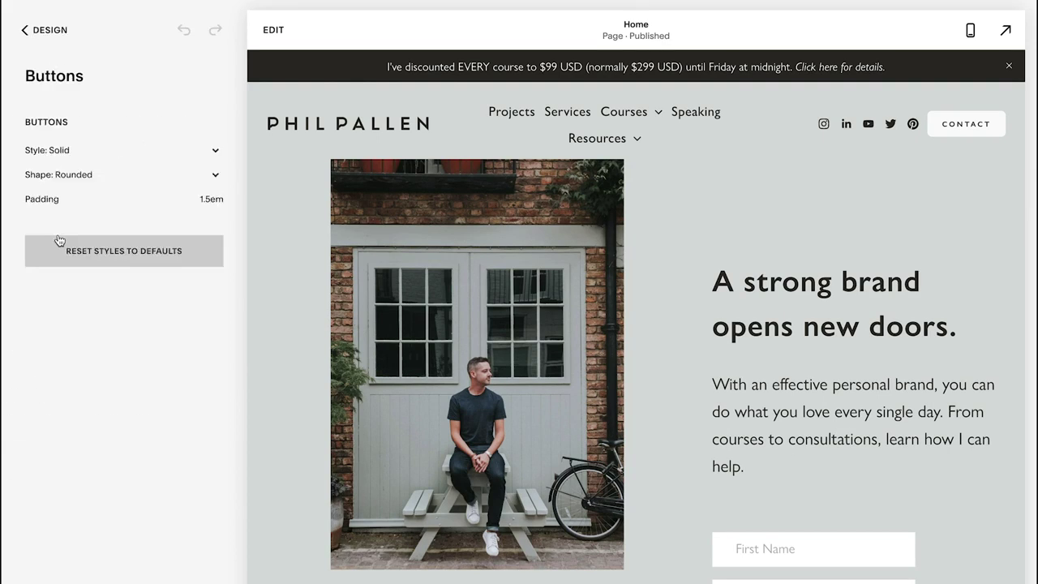
{"action": "mouse_move", "coordinate": [59, 210]}
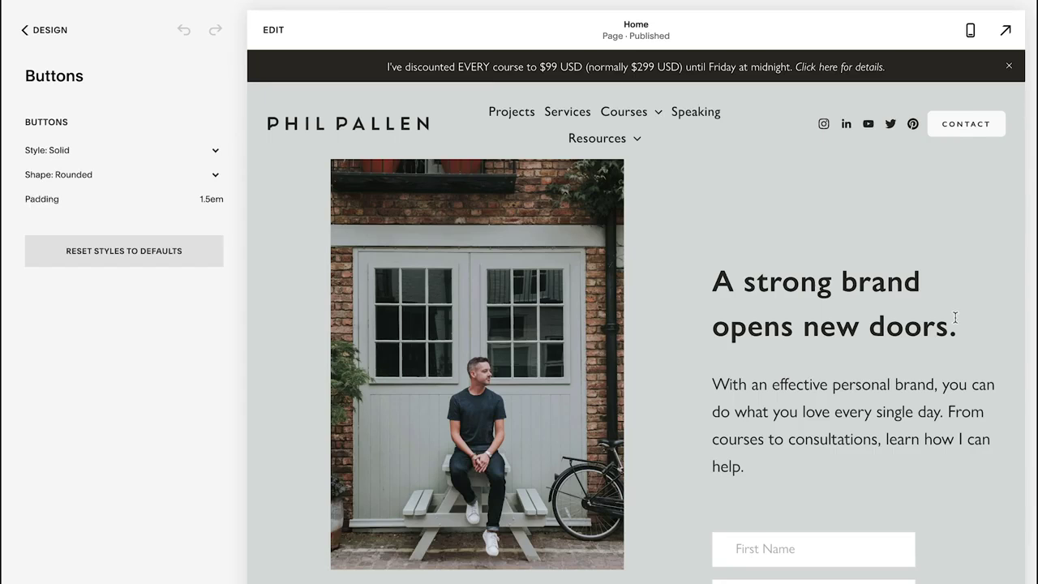
{"action": "scroll", "coordinate": [950, 322], "scroll_direction": "down", "scroll_amount": 3}
{"action": "left_click", "coordinate": [59, 150]}
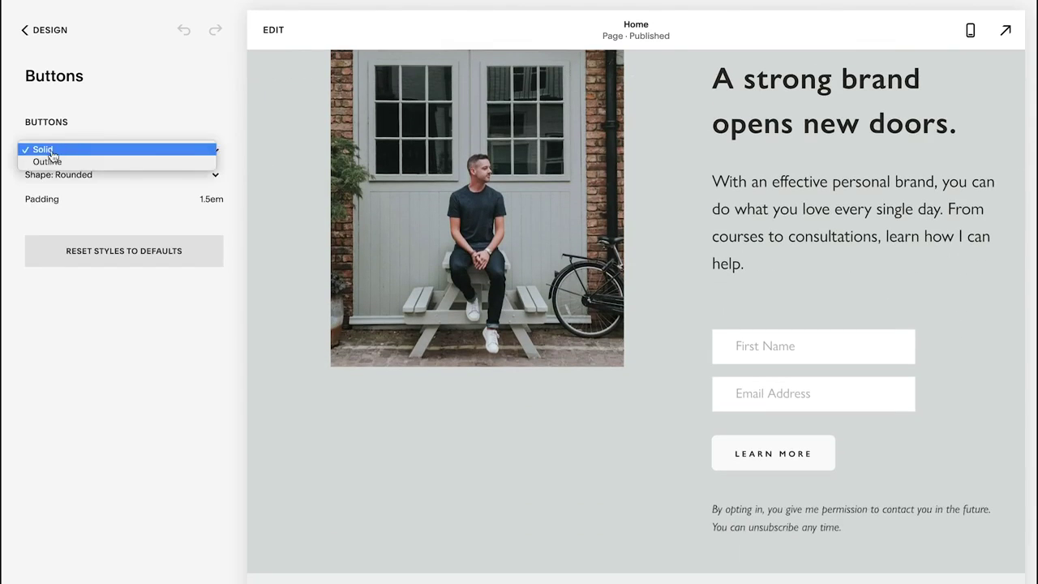
{"action": "left_click", "coordinate": [47, 156]}
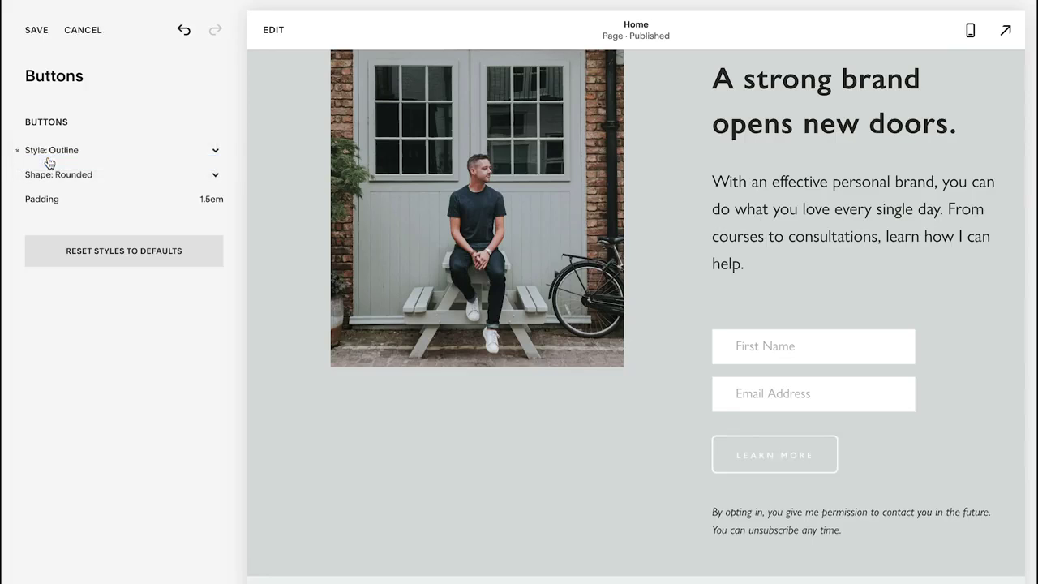
{"action": "left_click", "coordinate": [61, 151]}
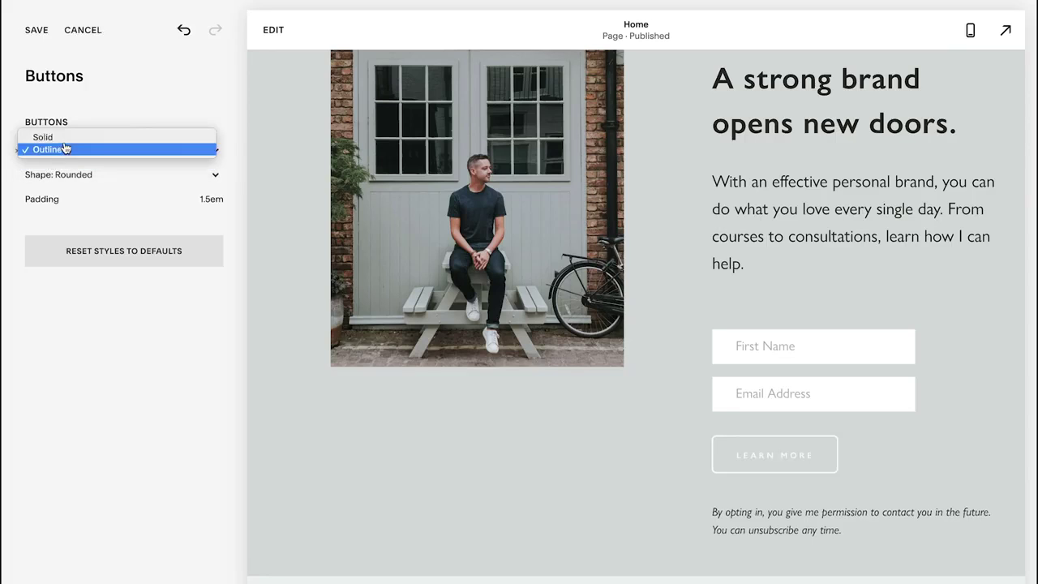
{"action": "left_click", "coordinate": [70, 138]}
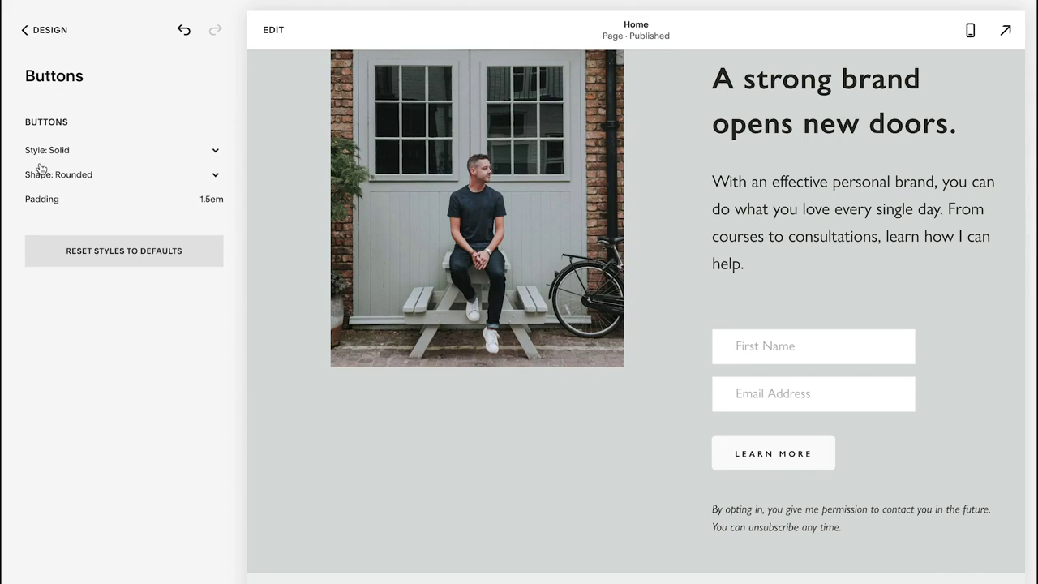
- Try the Pill shape on the site's buttons and switch the shape back to Rounded
{"action": "left_click", "coordinate": [77, 179]}
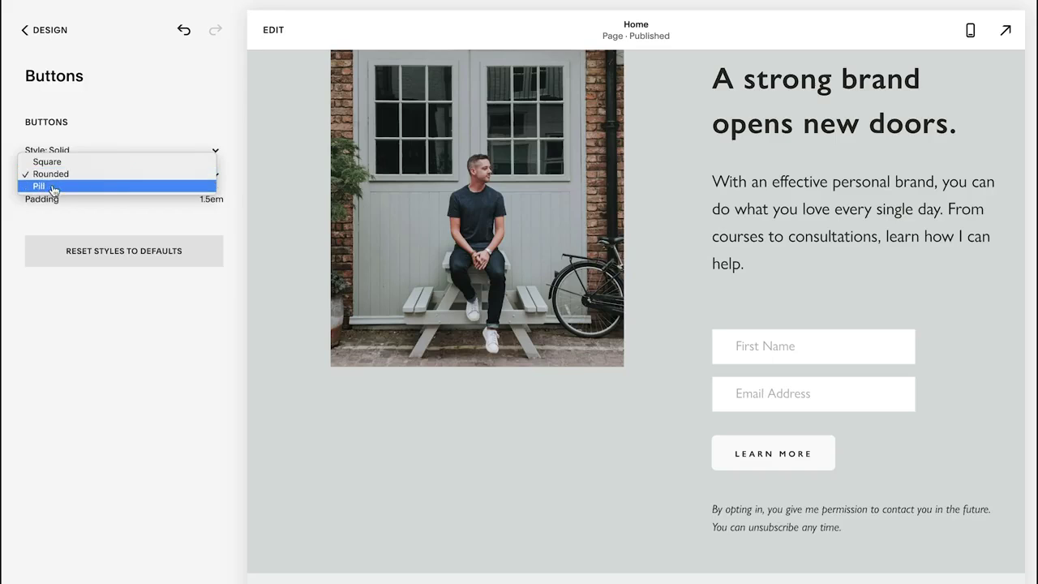
{"action": "left_click", "coordinate": [53, 187]}
{"action": "left_click", "coordinate": [74, 174]}
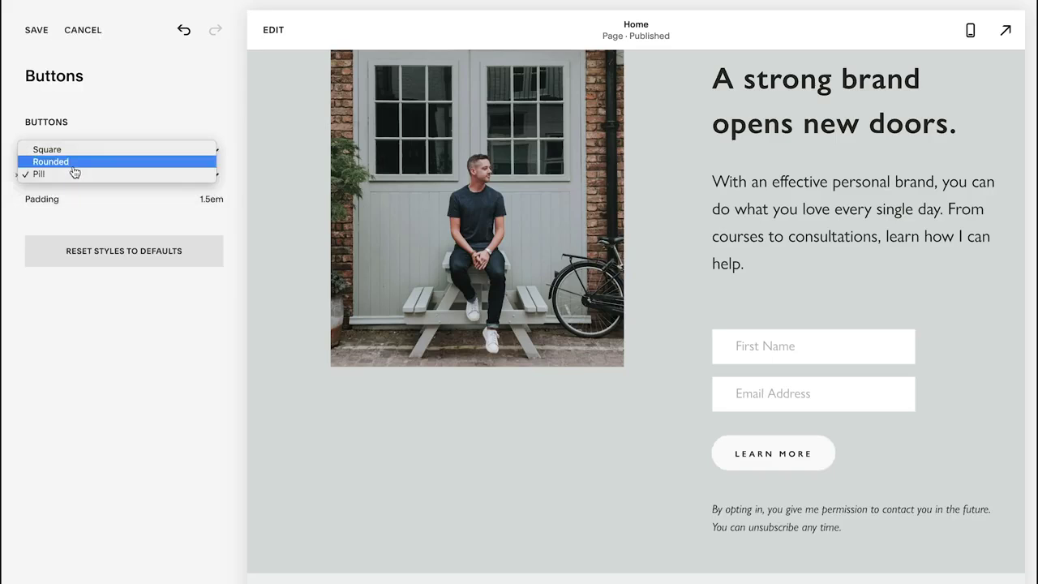
{"action": "left_click", "coordinate": [71, 163]}
- Try a button padding of 3.3em, undo the padding change, and return to the Design settings
{"action": "mouse_move", "coordinate": [197, 200]}
{"action": "mouse_move", "coordinate": [33, 199]}
{"action": "left_mouse_down"}
{"action": "mouse_move", "coordinate": [98, 203]}
{"action": "mouse_move", "coordinate": [36, 199]}
{"action": "left_mouse_up"}
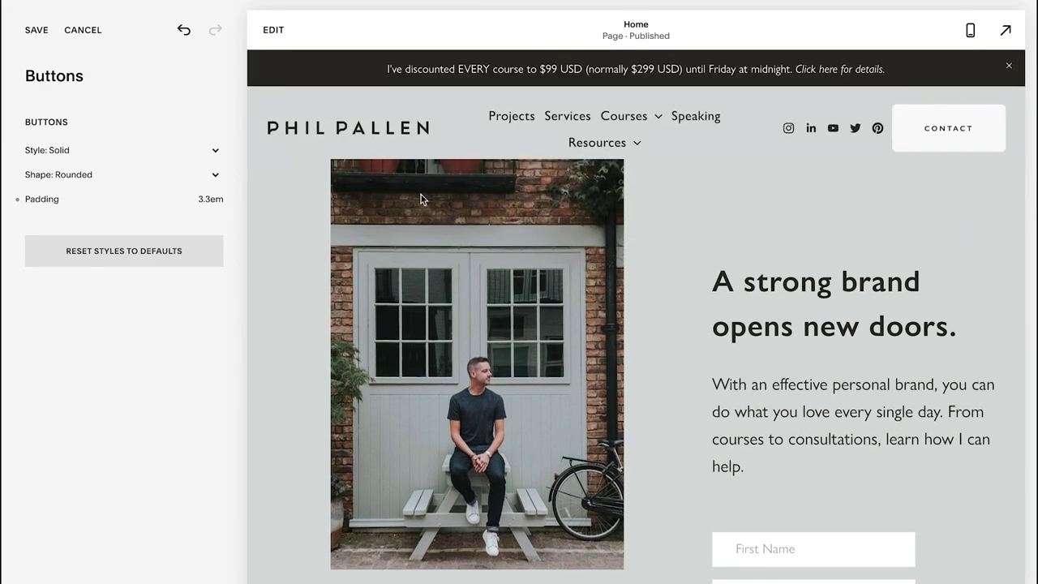
{"action": "left_click", "coordinate": [181, 30]}
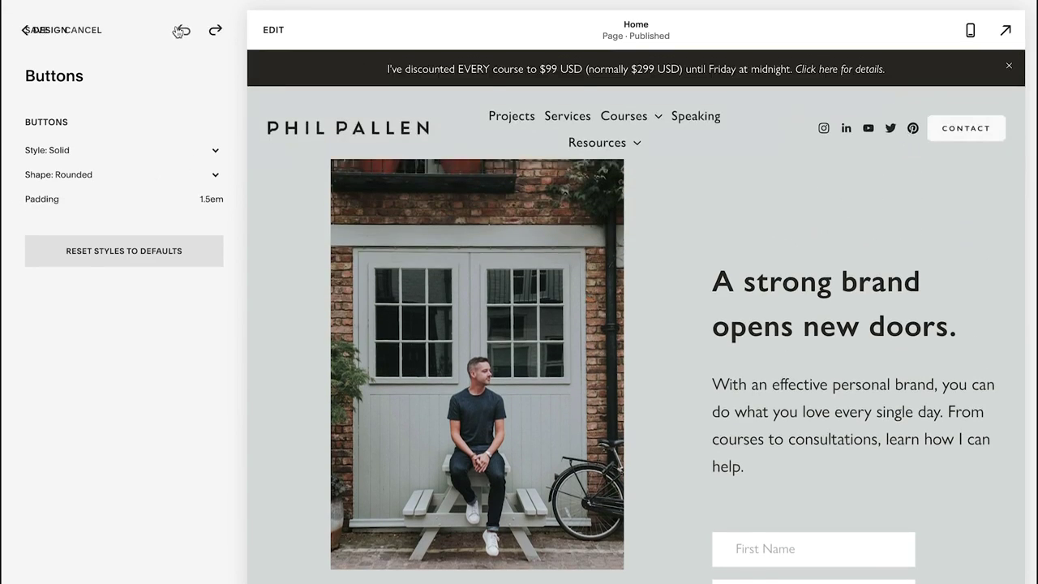
{"action": "left_click", "coordinate": [28, 31]}
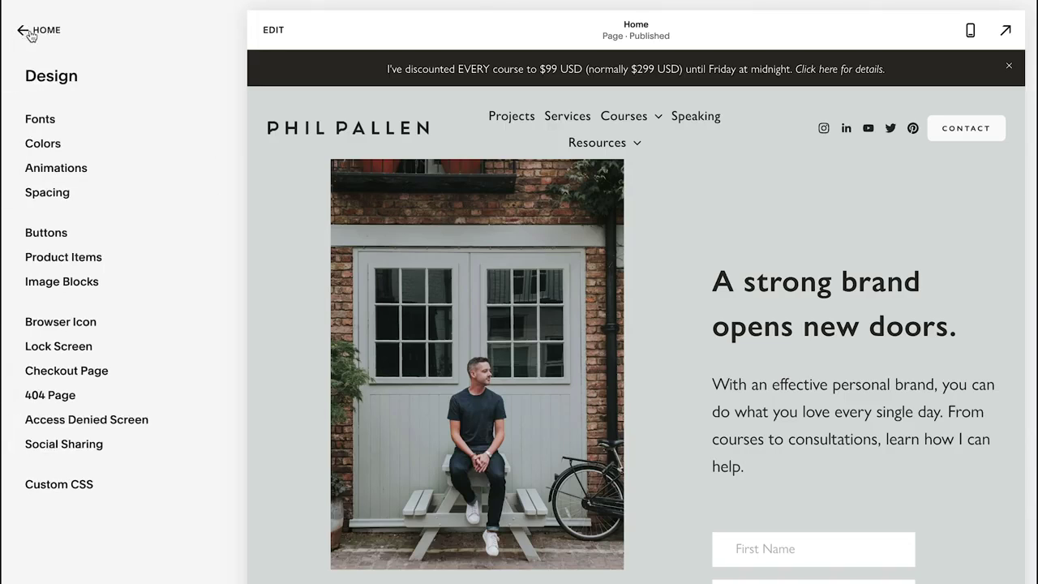
- Review the Product Items settings and the Image Blocks settings for the Poster, Card, Overlap, Collage and Stack layouts, ending back in Design
{"action": "left_click", "coordinate": [91, 262]}
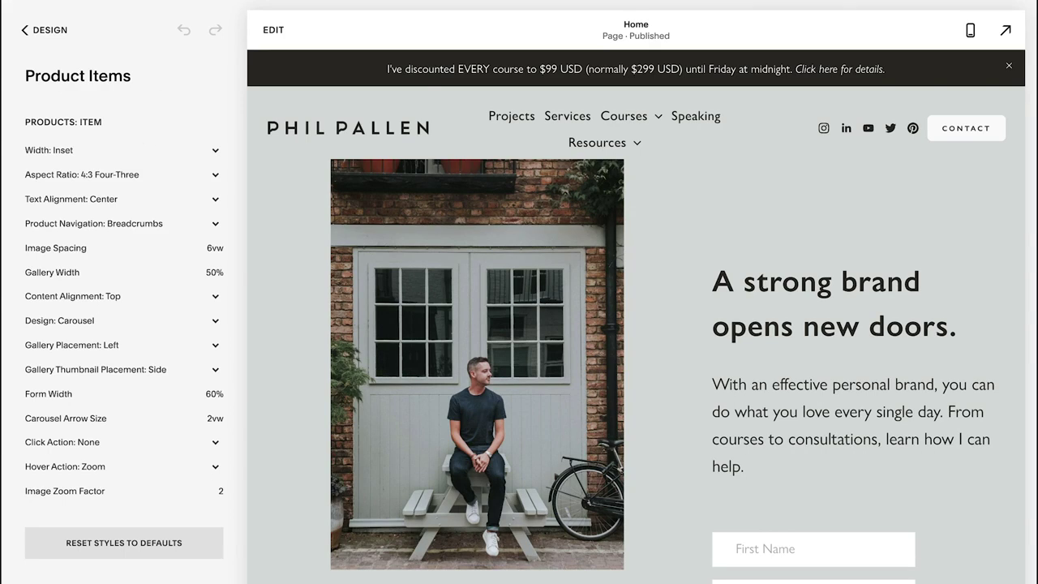
{"action": "left_click", "coordinate": [53, 32]}
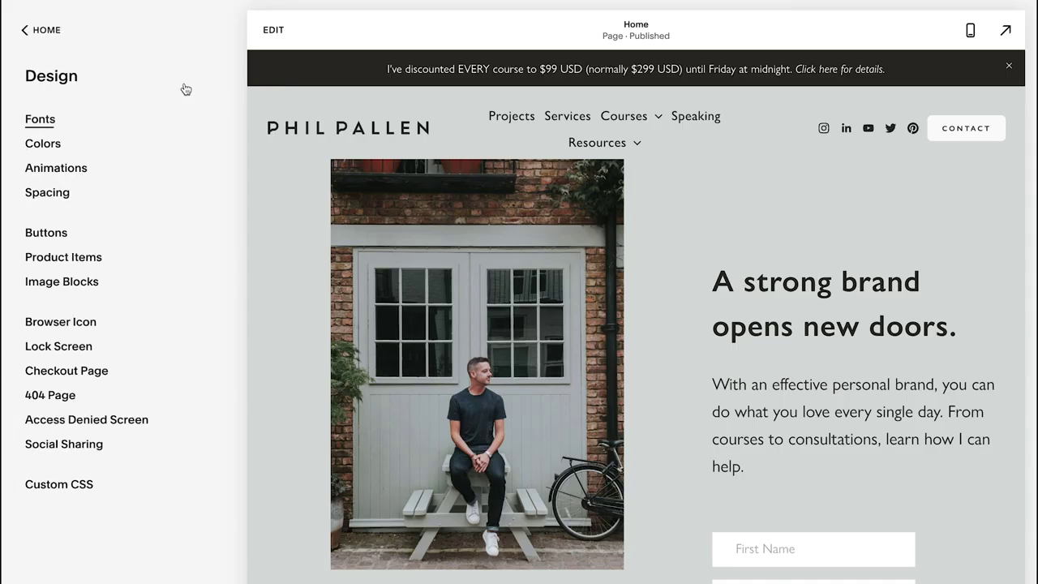
{"action": "left_click", "coordinate": [67, 284]}
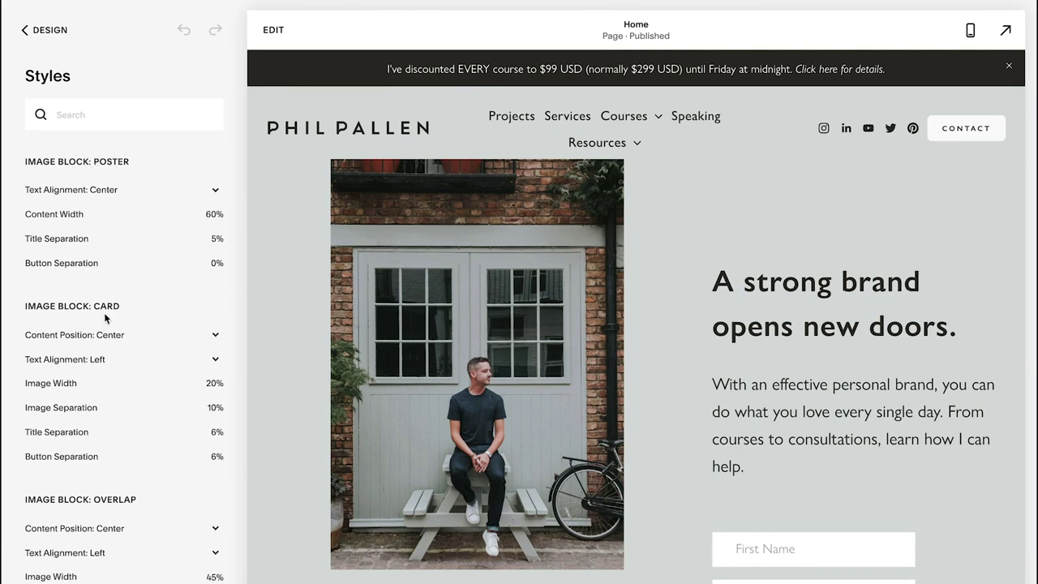
{"action": "scroll", "coordinate": [130, 313], "scroll_direction": "down", "scroll_amount": 2}
{"action": "scroll", "coordinate": [173, 356], "scroll_direction": "down", "scroll_amount": 4}
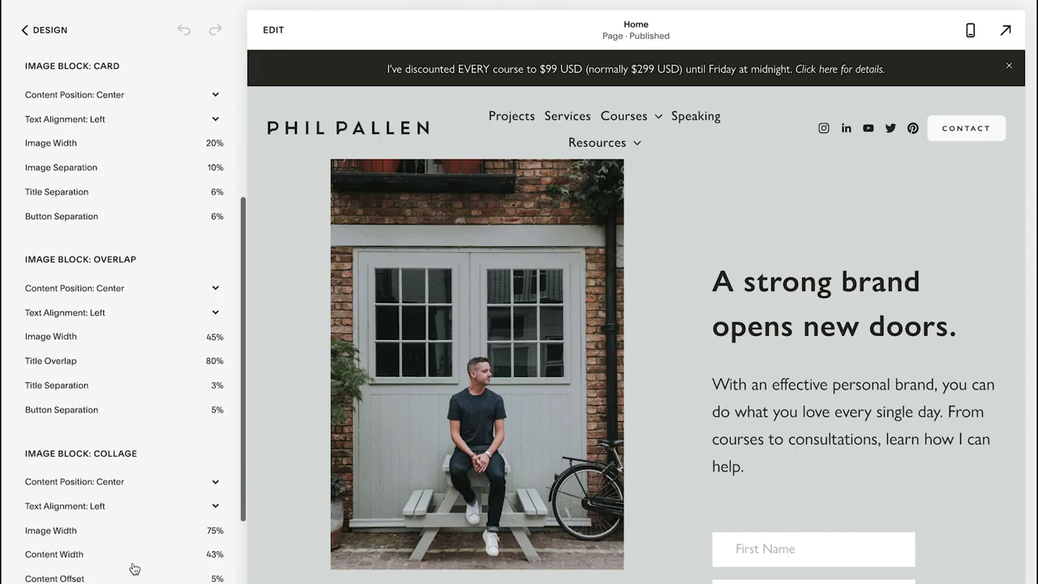
{"action": "scroll", "coordinate": [137, 568], "scroll_direction": "down", "scroll_amount": 2}
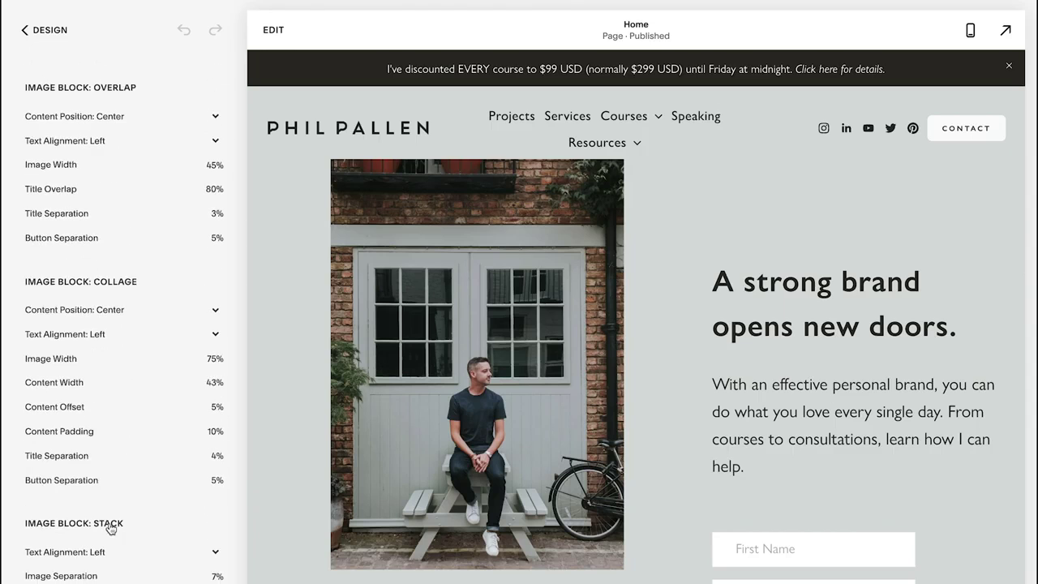
{"action": "scroll", "coordinate": [162, 519], "scroll_direction": "down", "scroll_amount": 1}
{"action": "scroll", "coordinate": [165, 514], "scroll_direction": "up", "scroll_amount": 9}
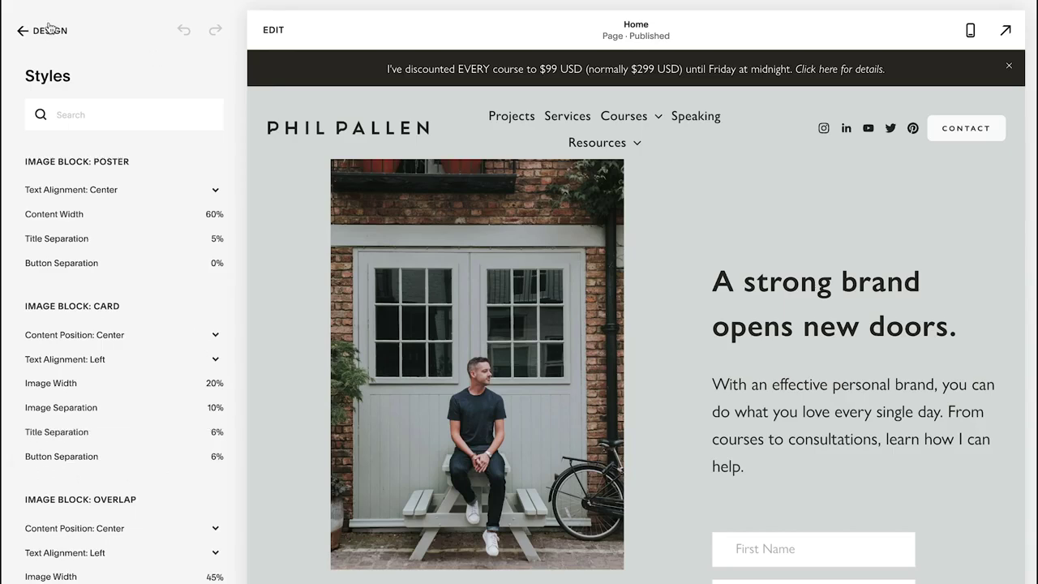
{"action": "left_click", "coordinate": [23, 30]}
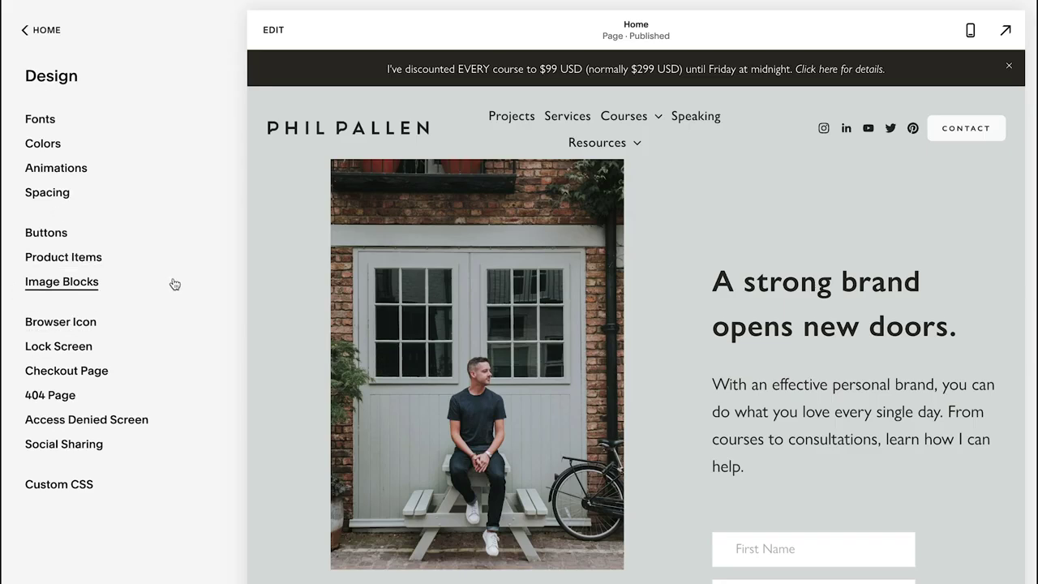
- Open the Browser Icon settings, check the site's favicon and the accepted image formats, and return to Design
{"action": "left_click", "coordinate": [52, 322]}
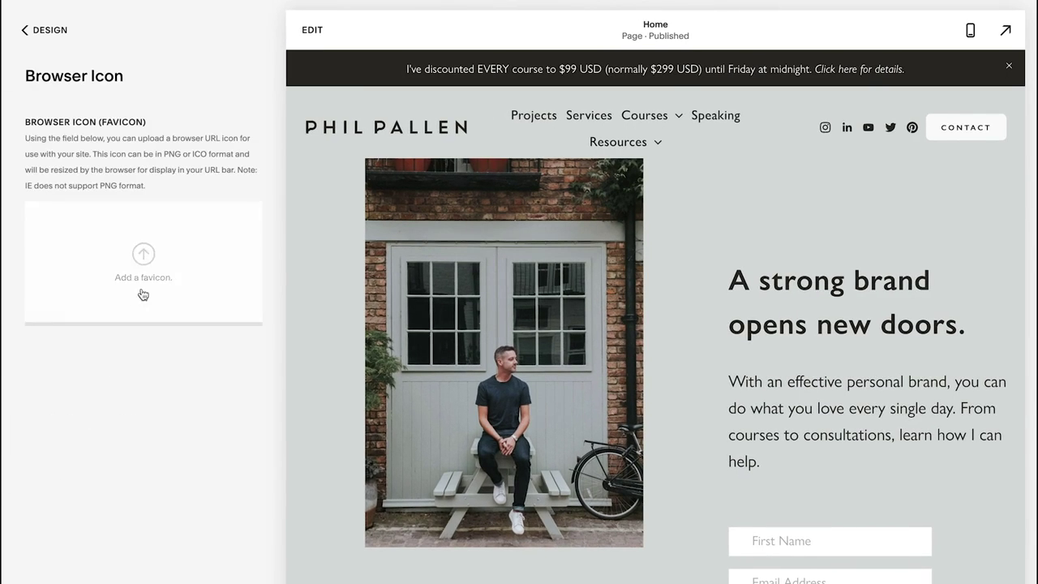
{"action": "left_click", "coordinate": [133, 297]}
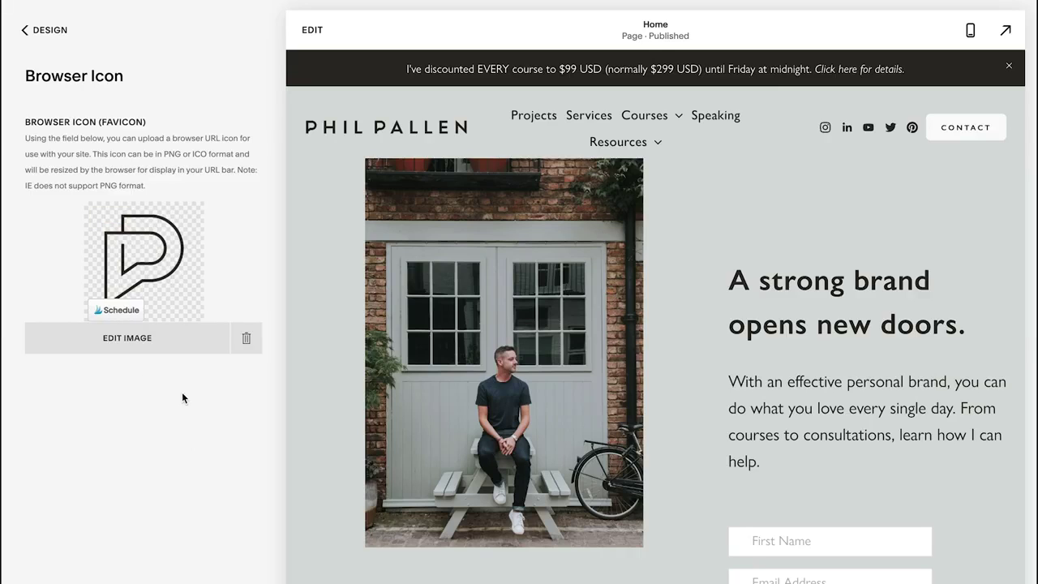
{"action": "mouse_move", "coordinate": [159, 190]}
{"action": "left_mouse_down"}
{"action": "mouse_move", "coordinate": [26, 139]}
{"action": "mouse_move", "coordinate": [162, 170]}
{"action": "mouse_move", "coordinate": [134, 186]}
{"action": "mouse_move", "coordinate": [143, 186]}
{"action": "left_mouse_up"}
{"action": "left_click", "coordinate": [31, 185]}
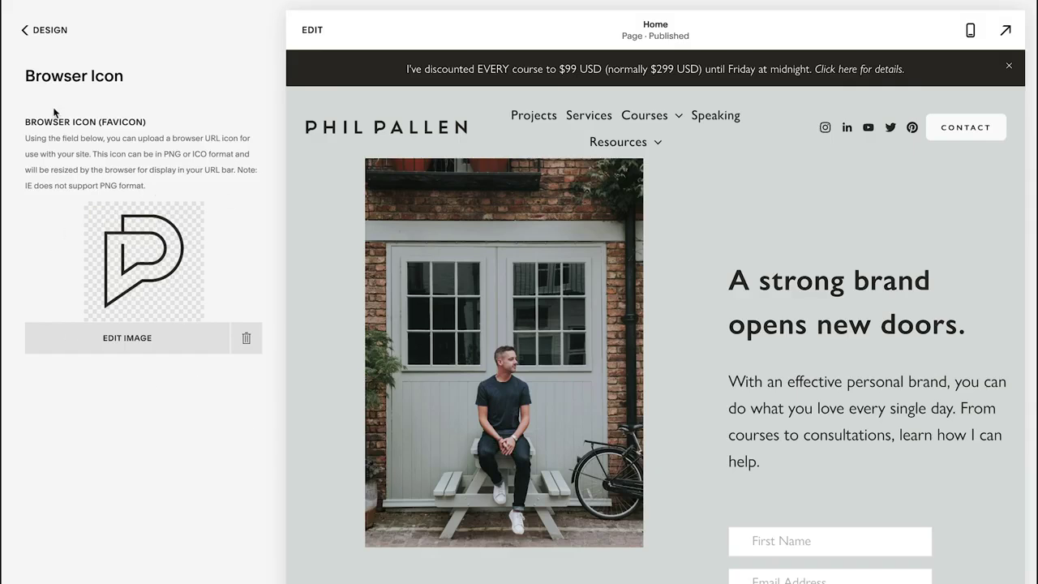
{"action": "left_click", "coordinate": [25, 29]}
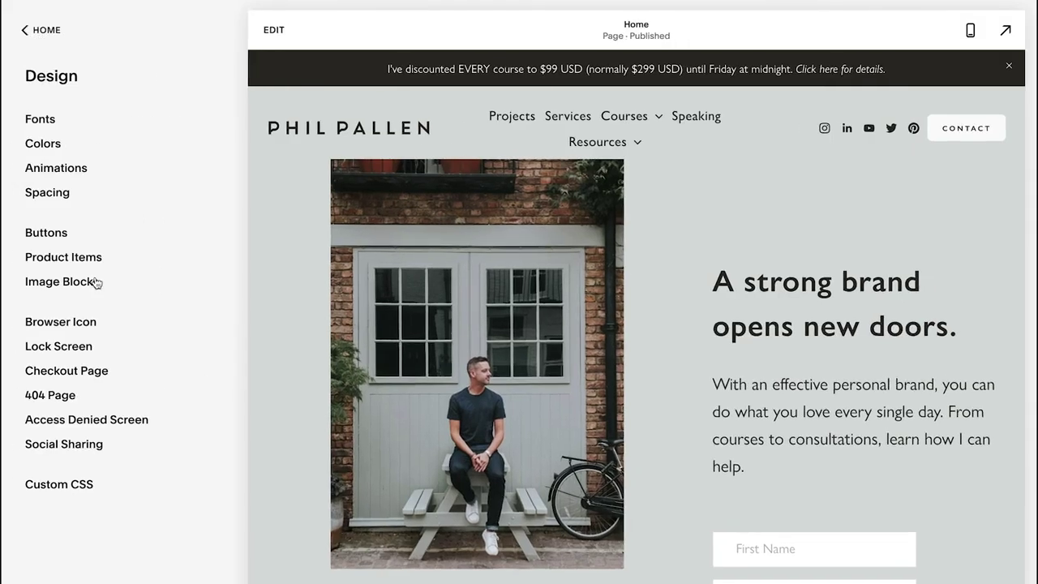
- Check the Lock Screen customization options and the Checkout Page settings, returning to Design after each
{"action": "left_click", "coordinate": [75, 351]}
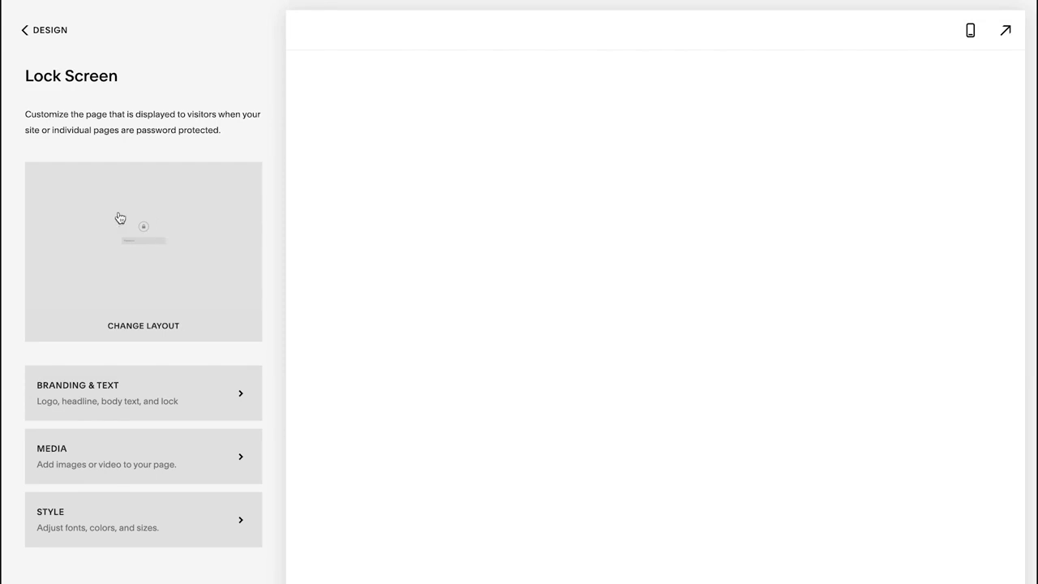
{"action": "left_click", "coordinate": [47, 40]}
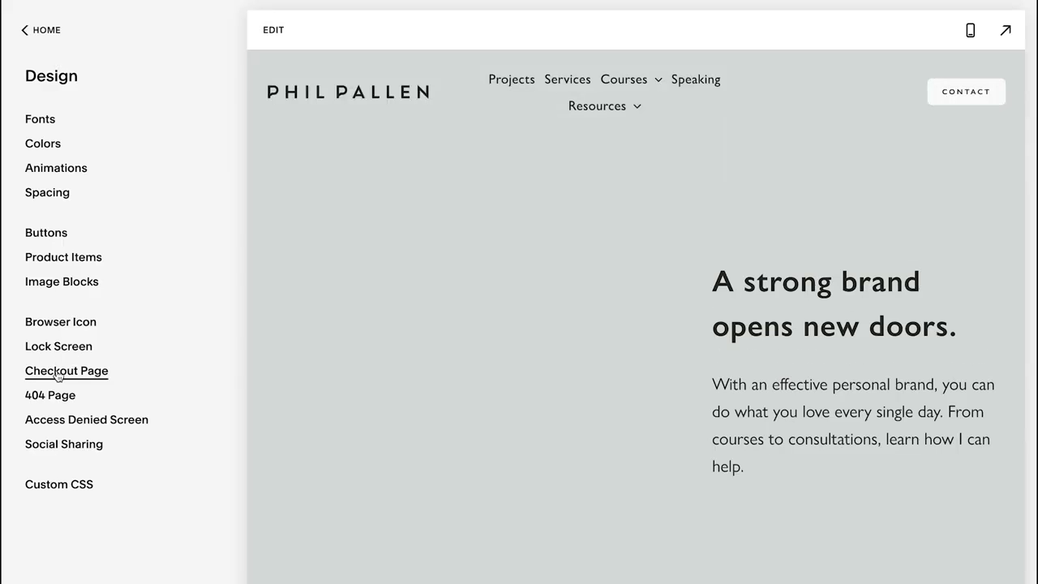
{"action": "left_click", "coordinate": [58, 373]}
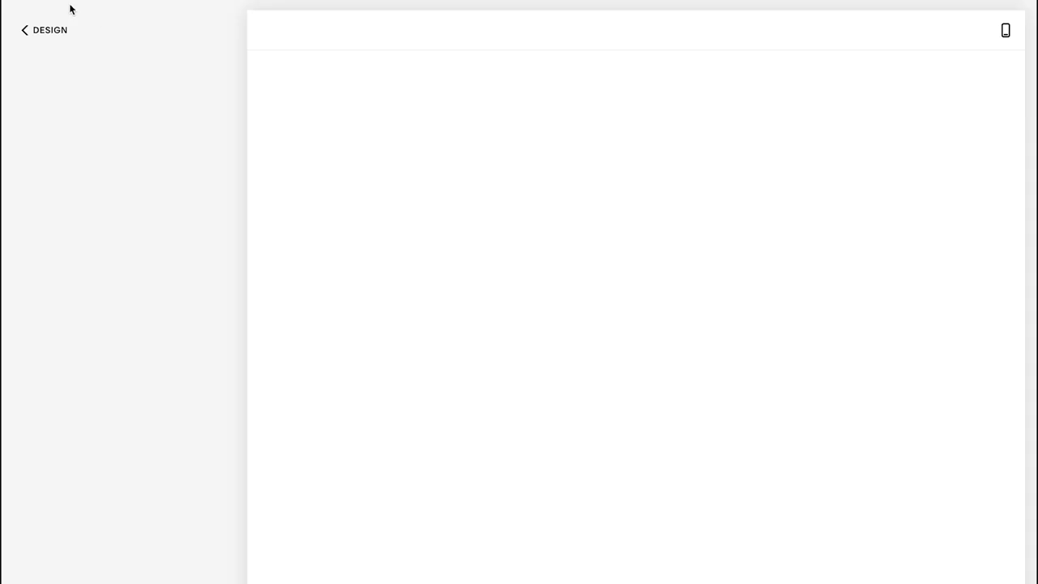
{"action": "left_click", "coordinate": [48, 37]}
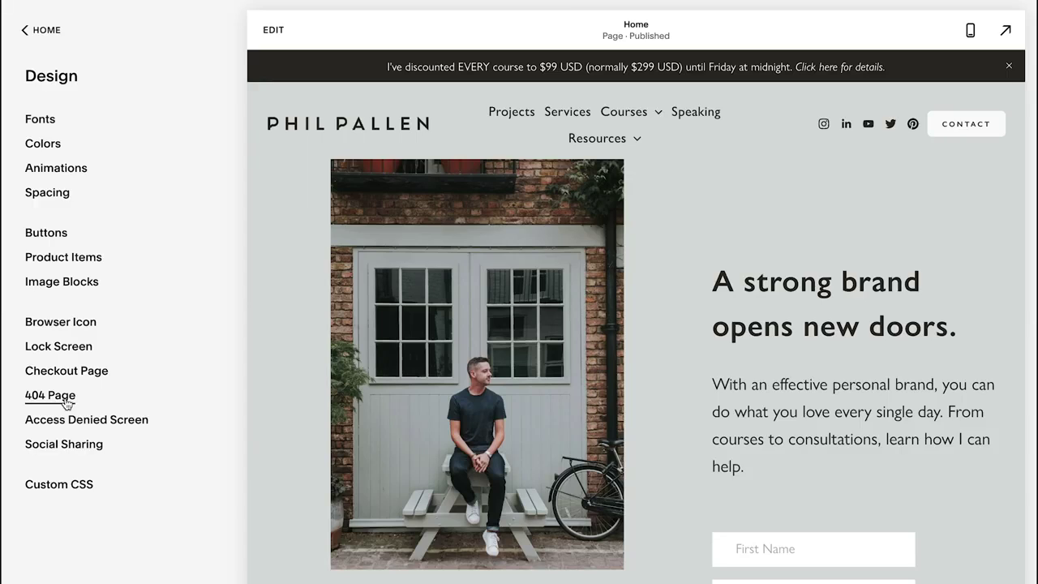
- Check the 404 Page settings and the list of pages available in place of System Default, returning to Design
{"action": "left_click", "coordinate": [66, 402]}
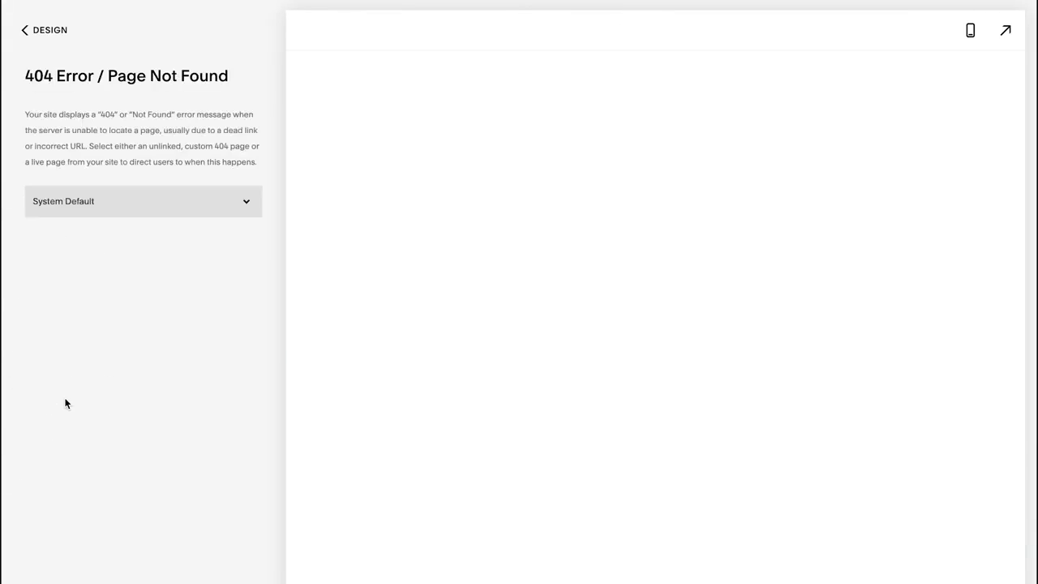
{"action": "left_click", "coordinate": [120, 213]}
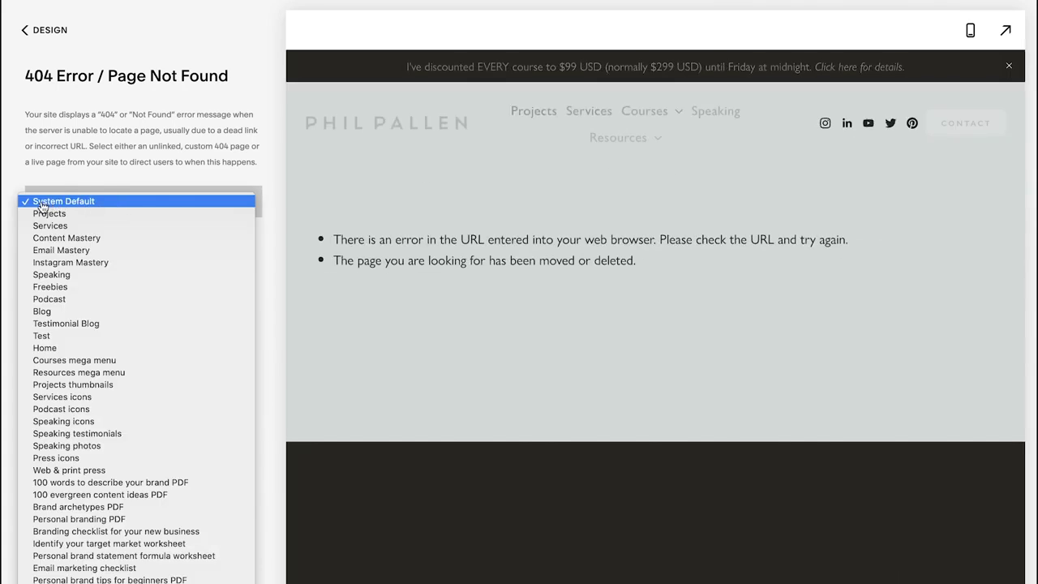
{"action": "key", "text": "ctrl+Up"}
{"action": "key", "text": "Escape"}
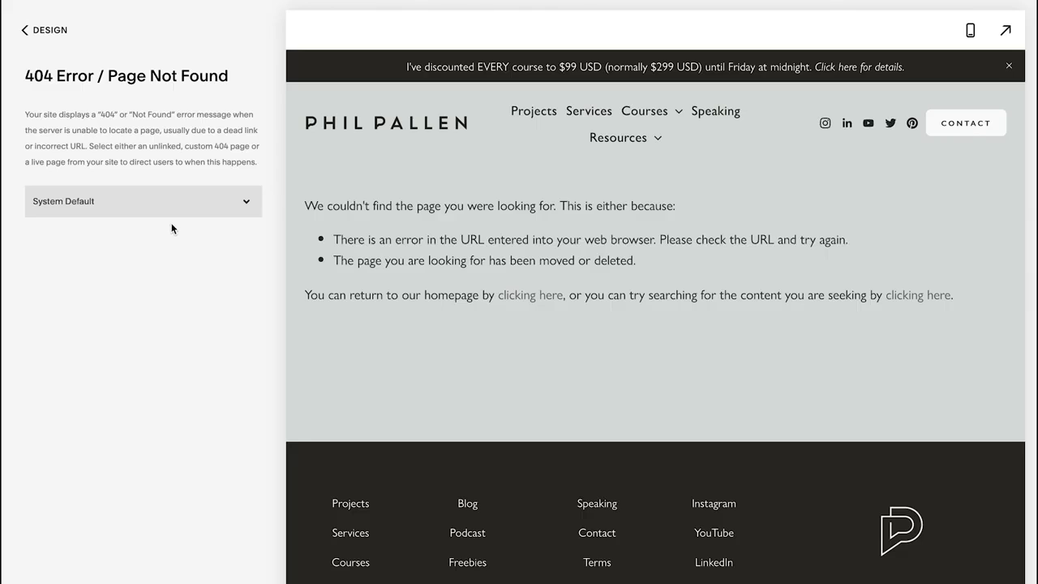
{"action": "left_click", "coordinate": [175, 208]}
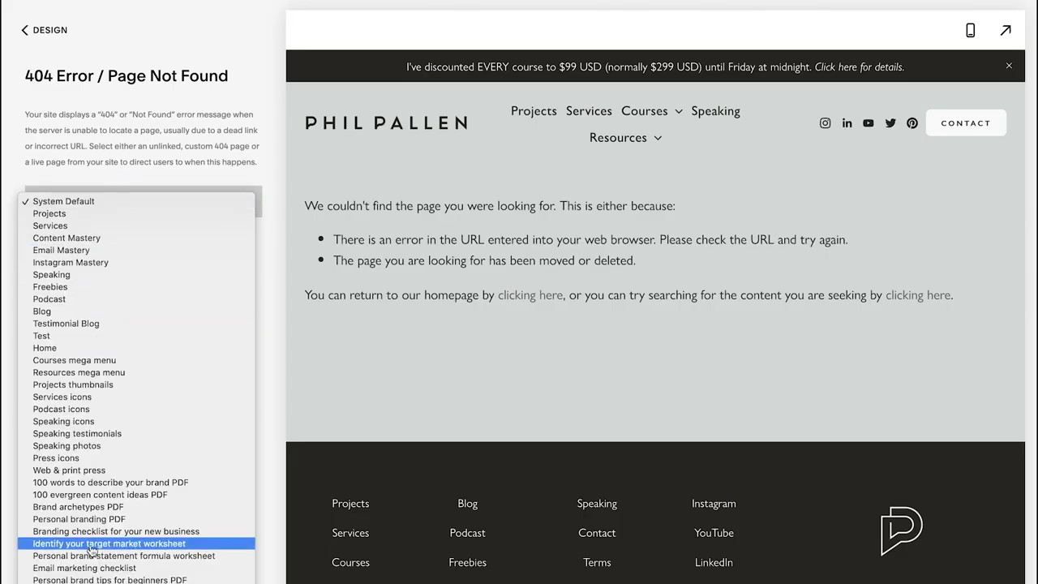
{"action": "left_click", "coordinate": [85, 161]}
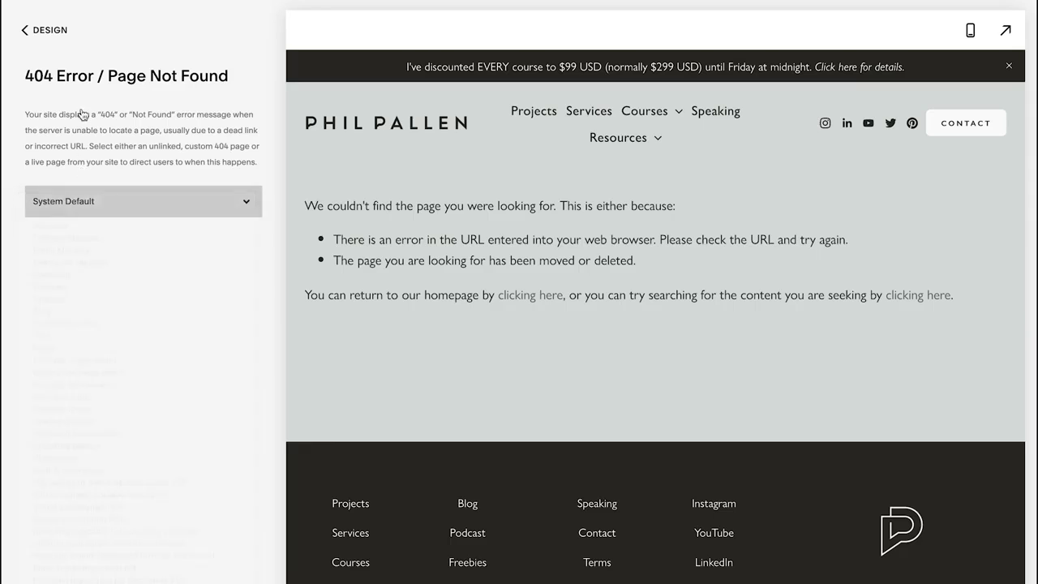
{"action": "left_click", "coordinate": [47, 31]}
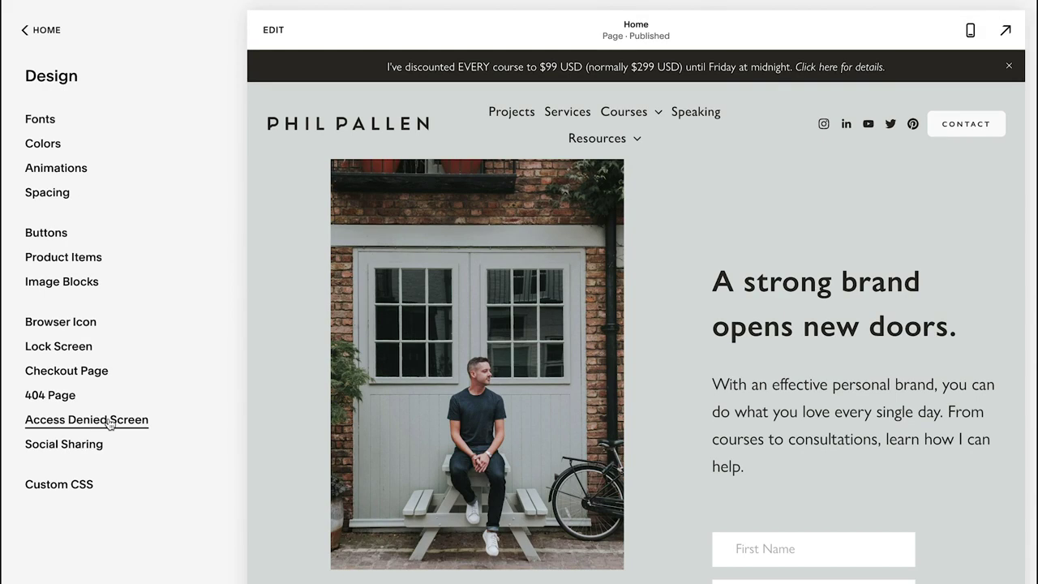
- Review the Social Sharing logo settings and the Custom CSS code through to its end, and leave the Design settings
{"action": "left_click", "coordinate": [52, 445]}
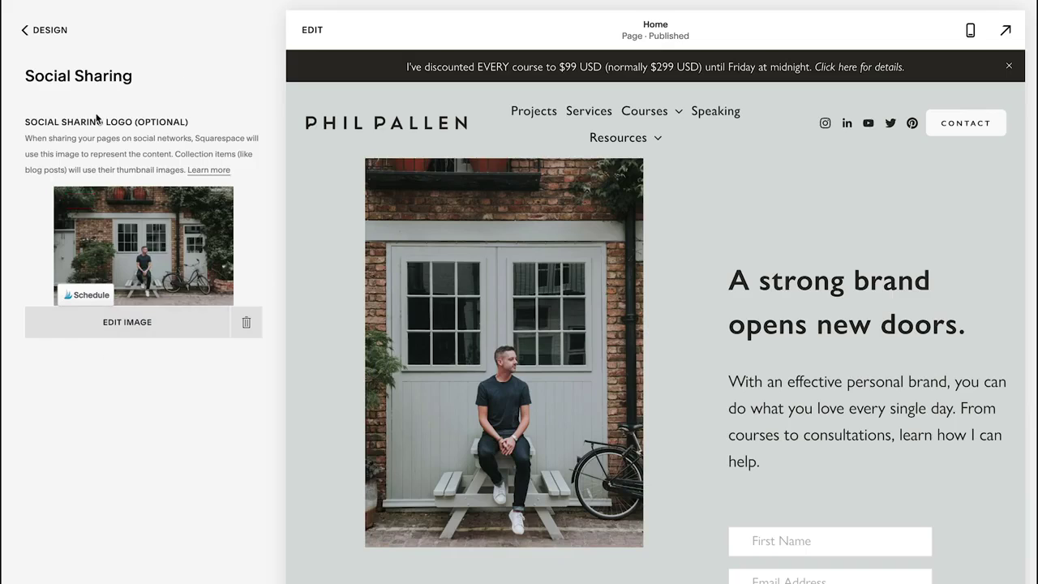
{"action": "left_click", "coordinate": [49, 33]}
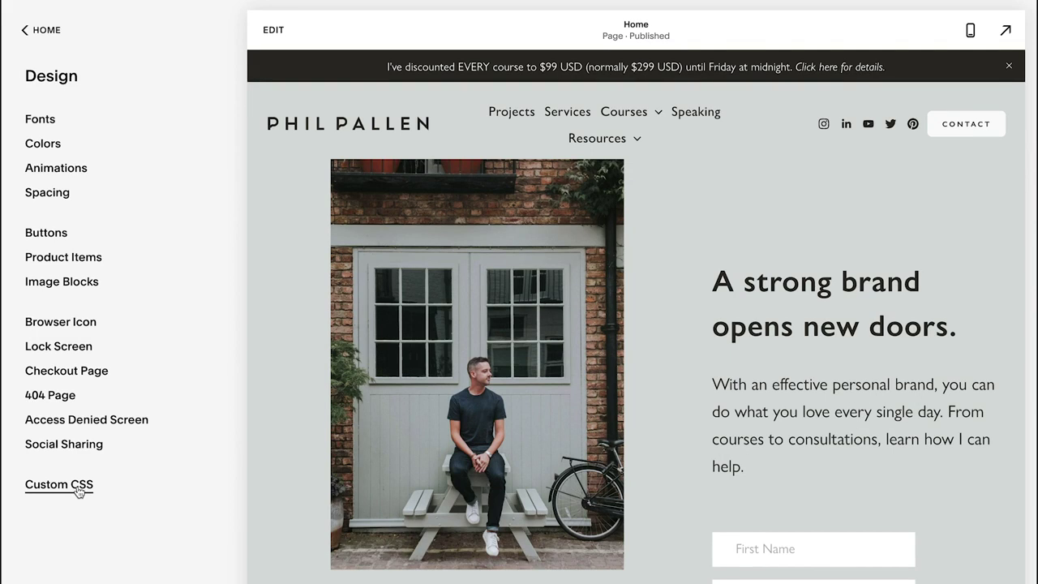
{"action": "left_click", "coordinate": [78, 489]}
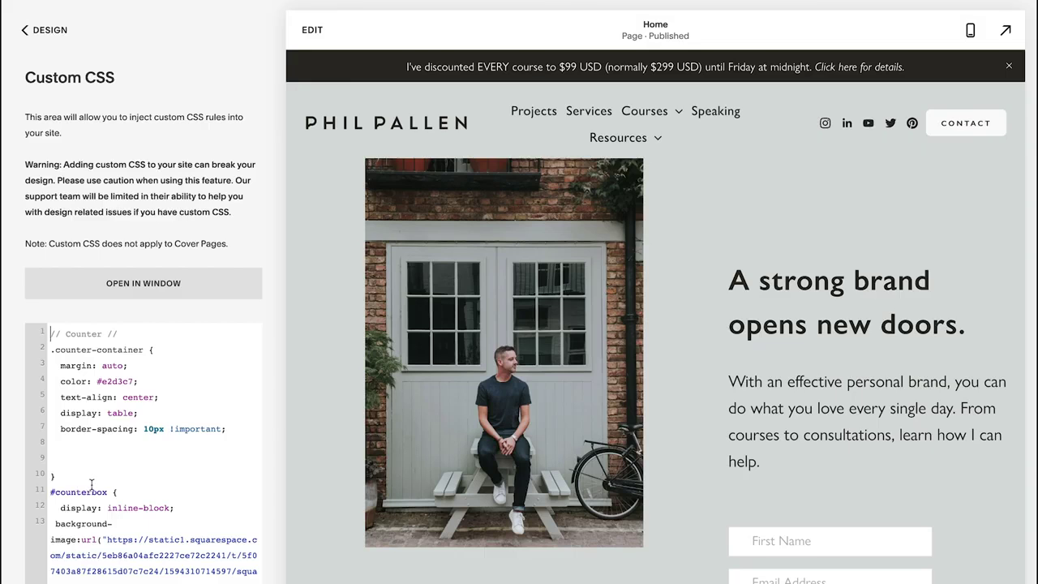
{"action": "scroll", "coordinate": [216, 438], "scroll_direction": "down", "scroll_amount": 20}
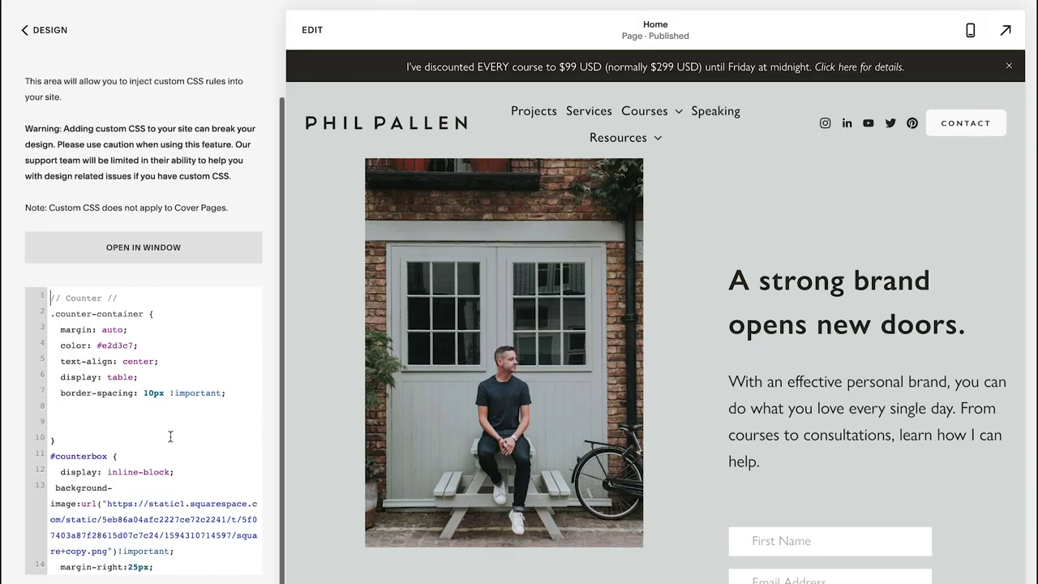
{"action": "scroll", "coordinate": [164, 432], "scroll_direction": "down", "scroll_amount": 20}
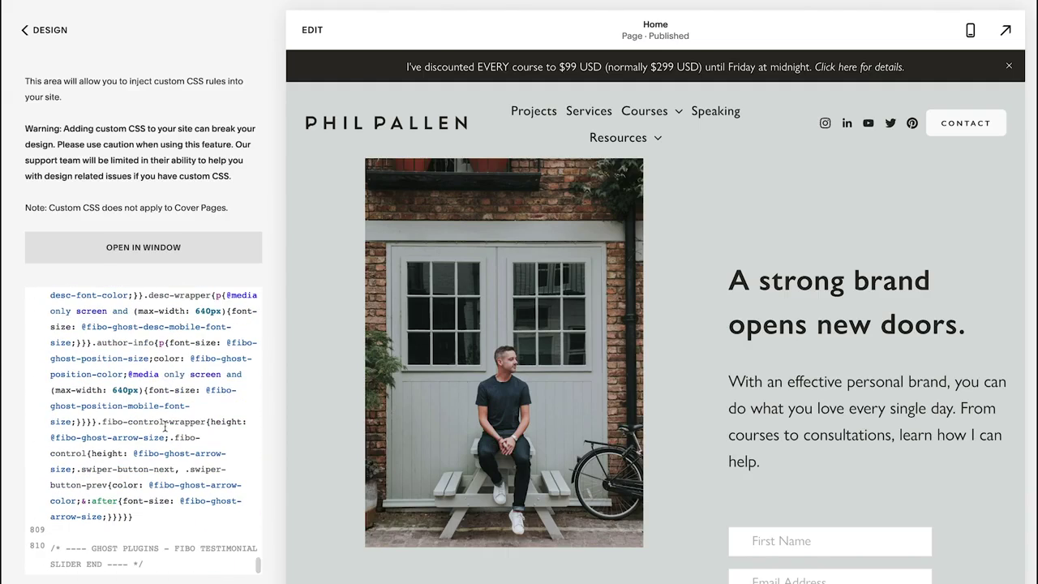
{"action": "left_click", "coordinate": [47, 32]}
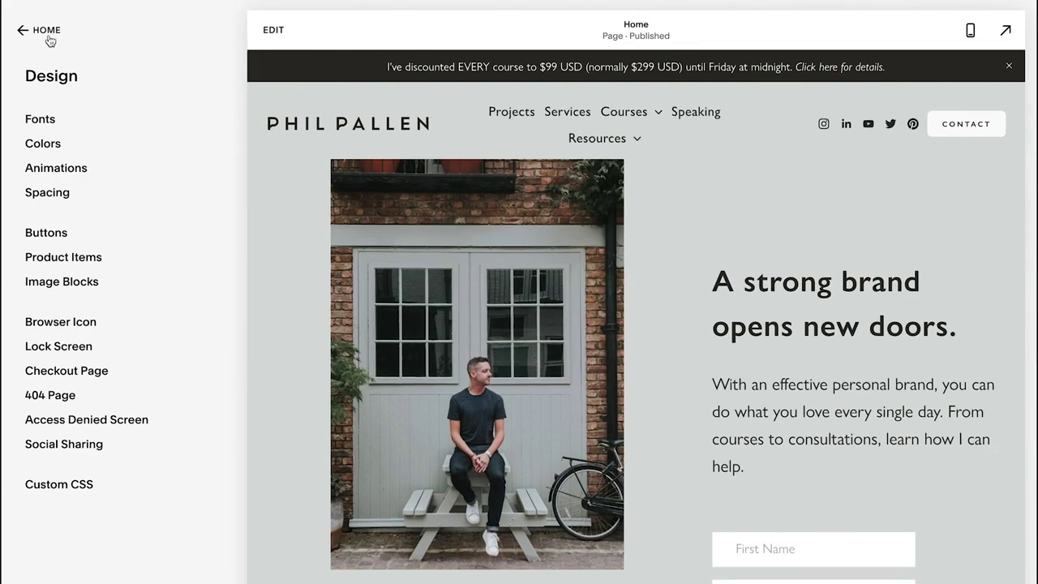
{"action": "left_click", "coordinate": [46, 32]}
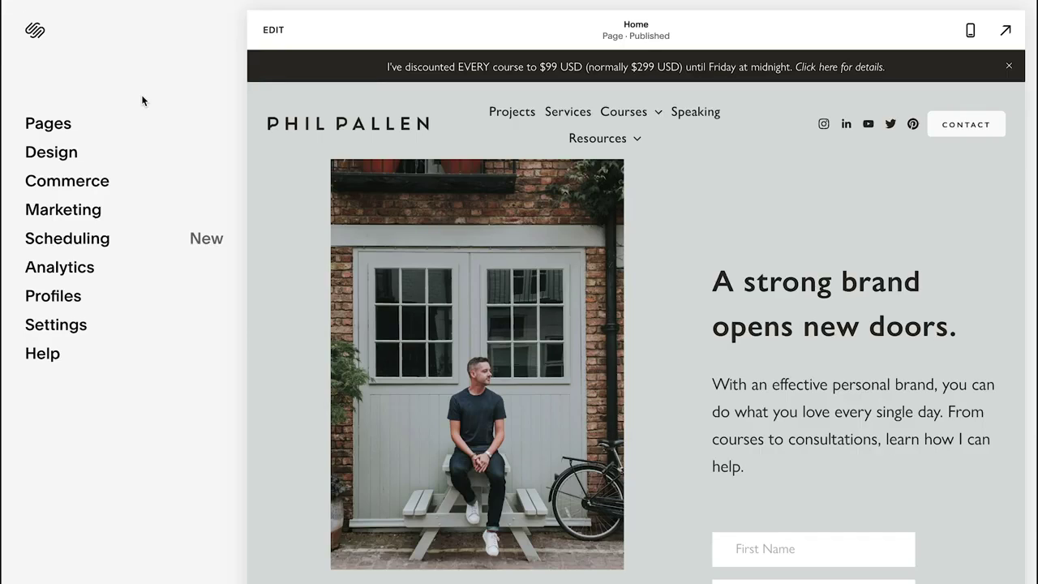
- Open the Commerce settings, check the All Orders list, and return to Commerce
{"action": "left_click", "coordinate": [79, 181]}
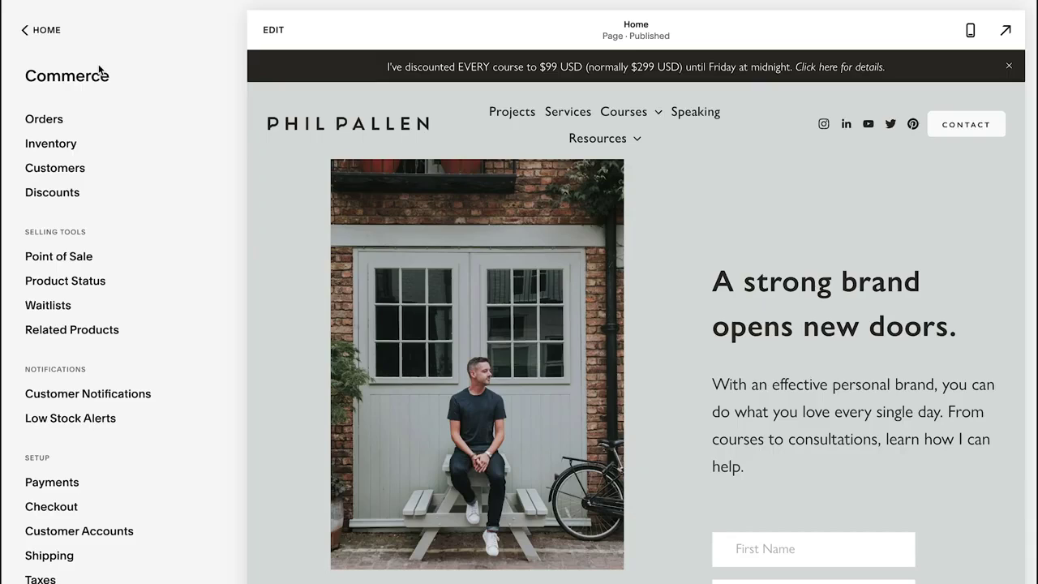
{"action": "left_click", "coordinate": [45, 122]}
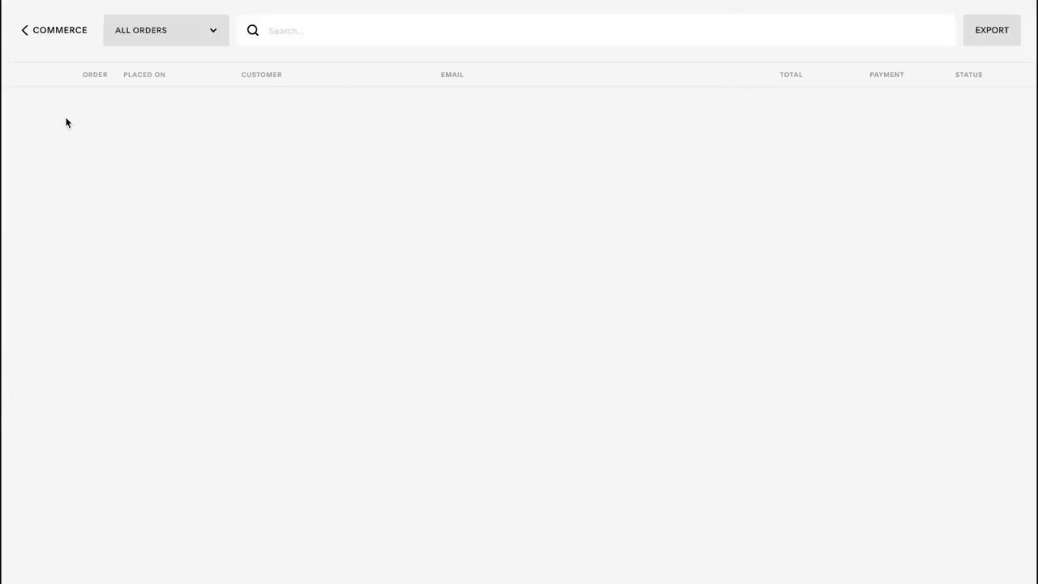
{"action": "left_click", "coordinate": [34, 32]}
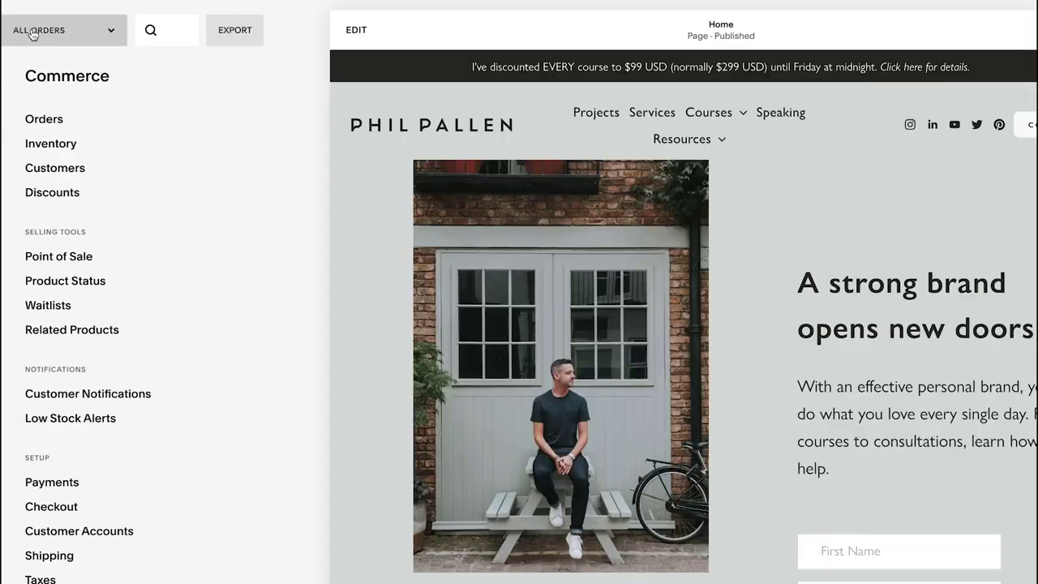
- Open the Content Mastery product from the Inventory and view its Pricing & Variants
{"action": "left_click", "coordinate": [71, 146]}
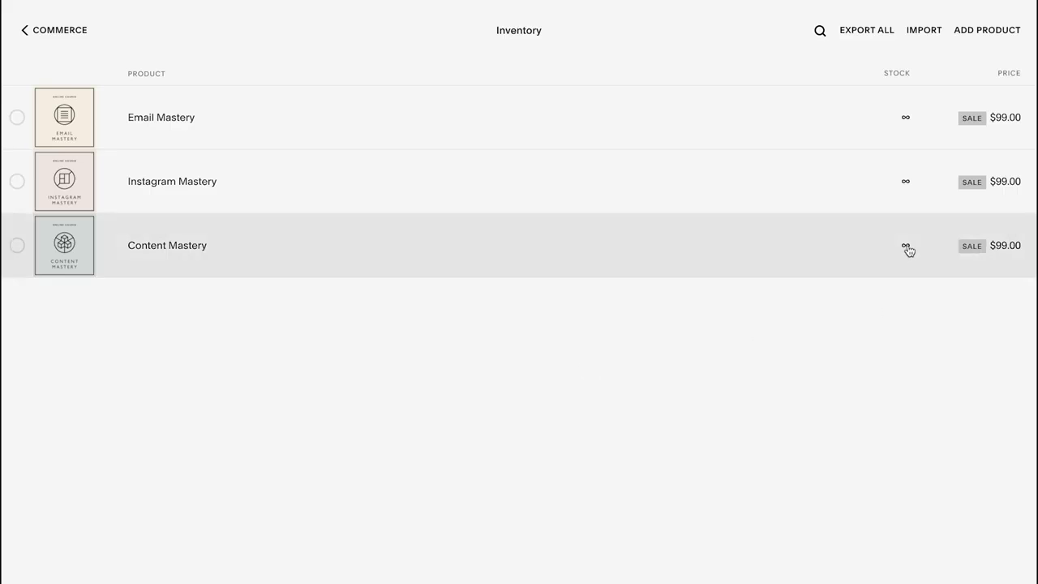
{"action": "left_click", "coordinate": [56, 33]}
{"action": "left_click", "coordinate": [996, 274]}
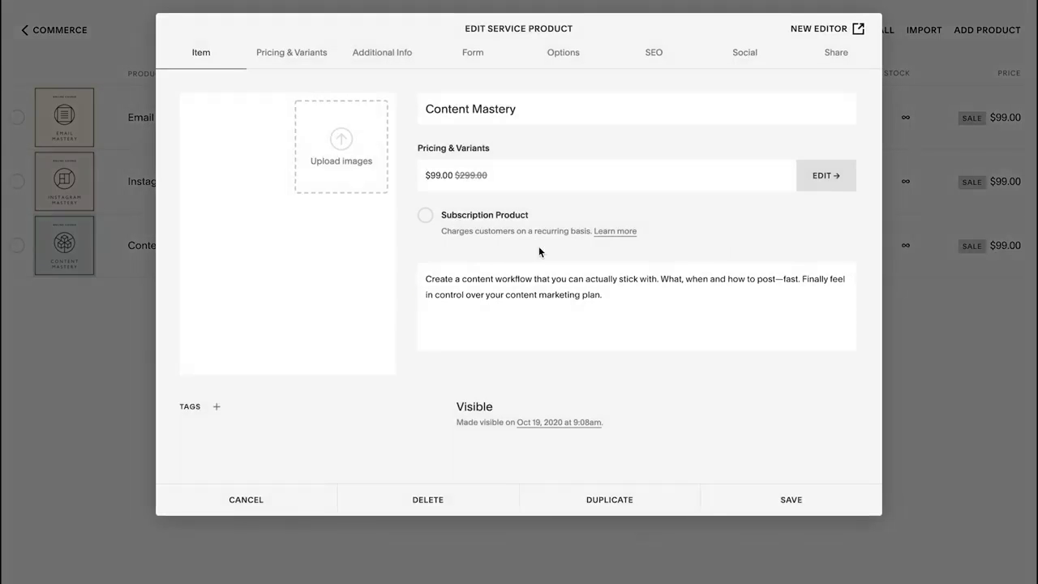
{"action": "left_click", "coordinate": [285, 57]}
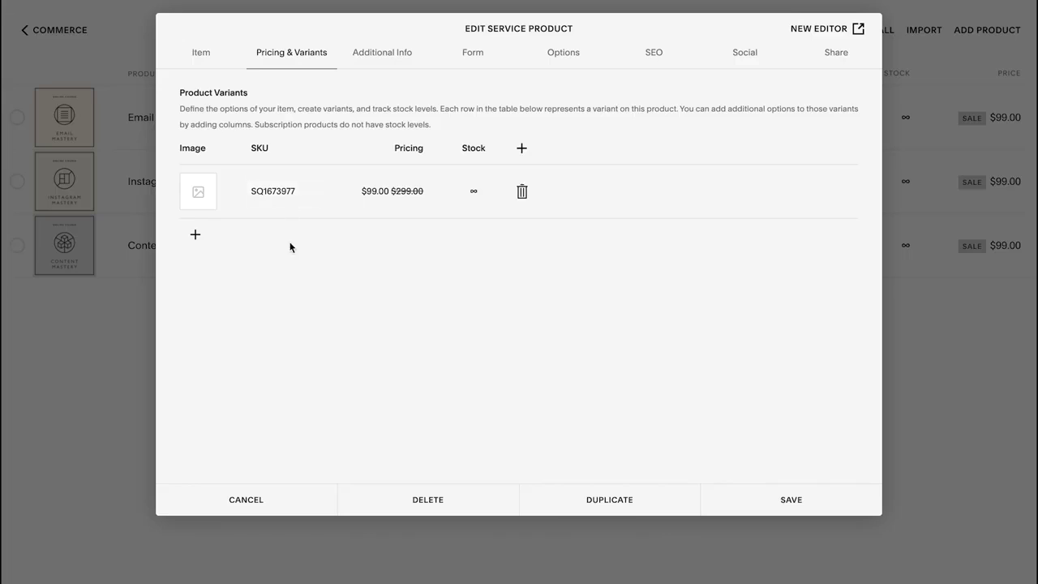
- Try switching the Content Mastery variant's On Sale option off and on again, cancel the product edit, and return to Commerce
{"action": "left_click", "coordinate": [398, 193]}
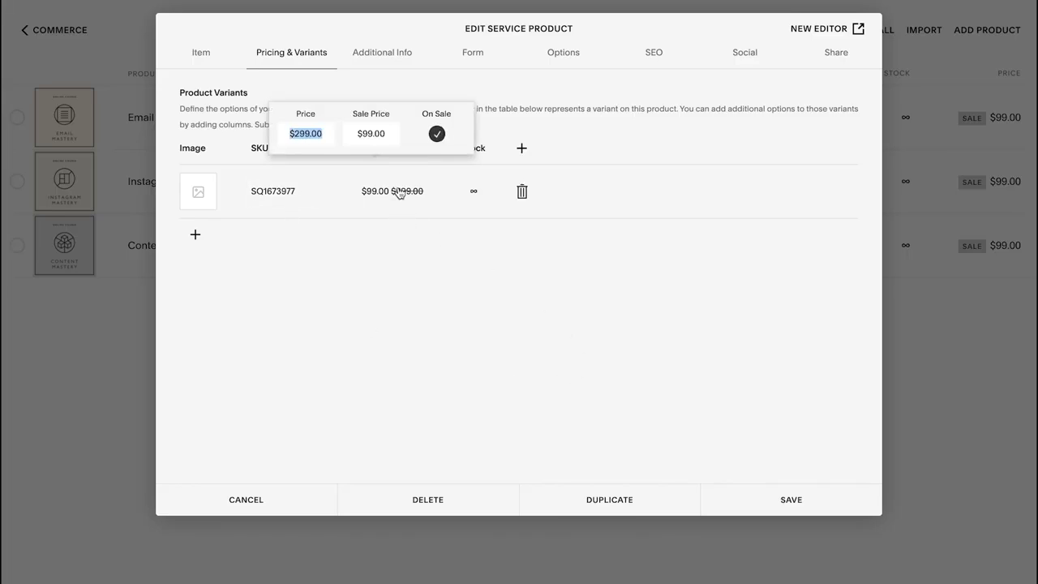
{"action": "left_click", "coordinate": [437, 134]}
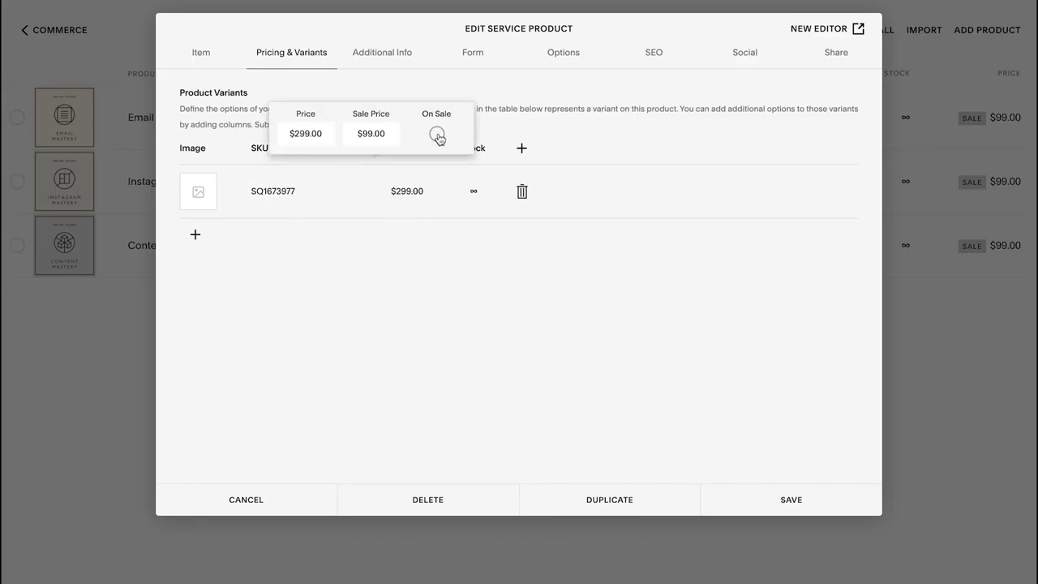
{"action": "left_click", "coordinate": [437, 134]}
{"action": "left_click", "coordinate": [398, 278]}
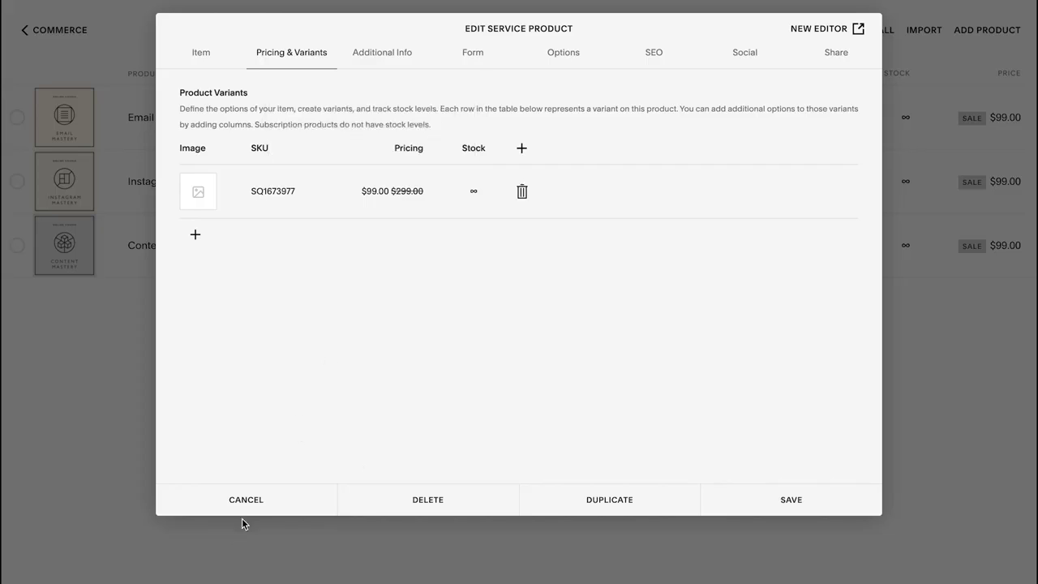
{"action": "left_click", "coordinate": [247, 499]}
{"action": "left_click", "coordinate": [264, 547]}
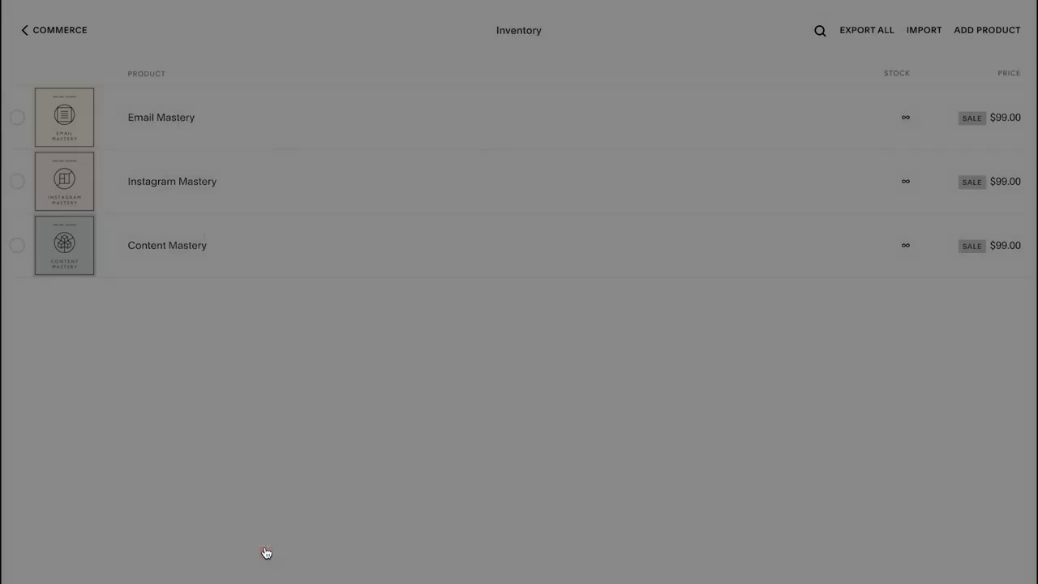
{"action": "left_click", "coordinate": [27, 33]}
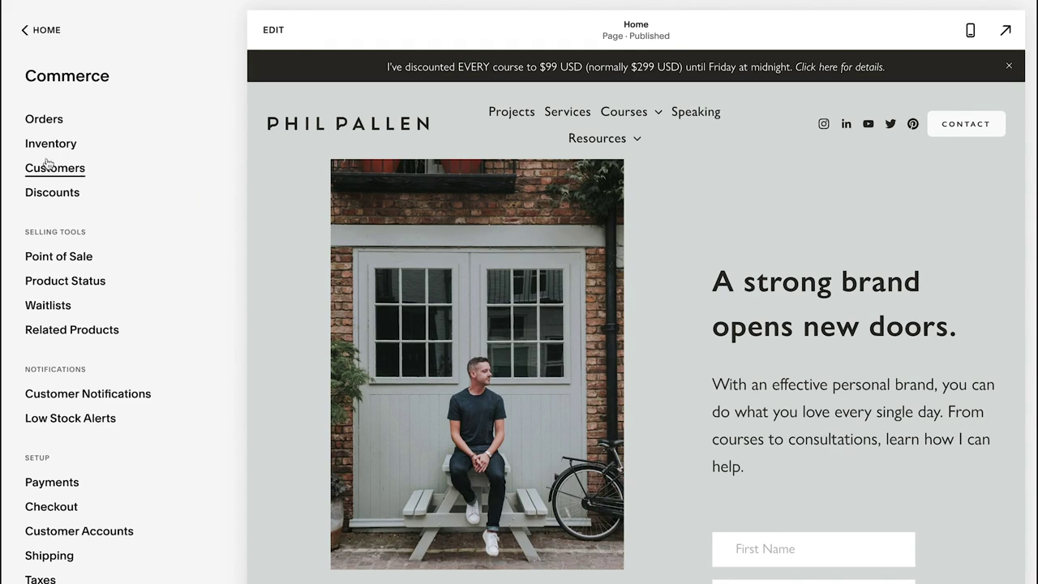
- Review the Inactive and Active lists in the Discounts settings and return to Commerce
{"action": "left_click", "coordinate": [32, 195]}
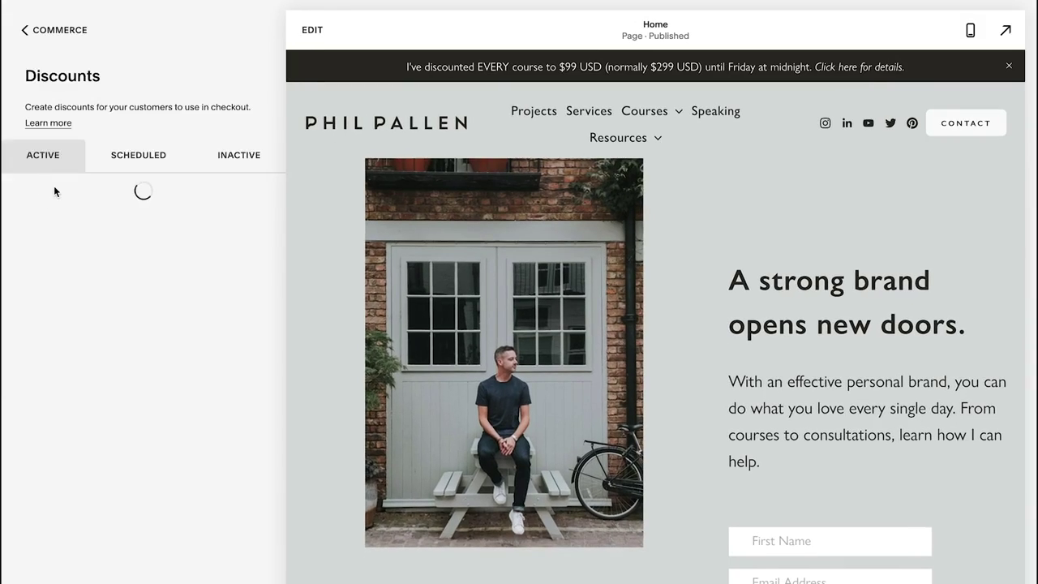
{"action": "left_click", "coordinate": [221, 158]}
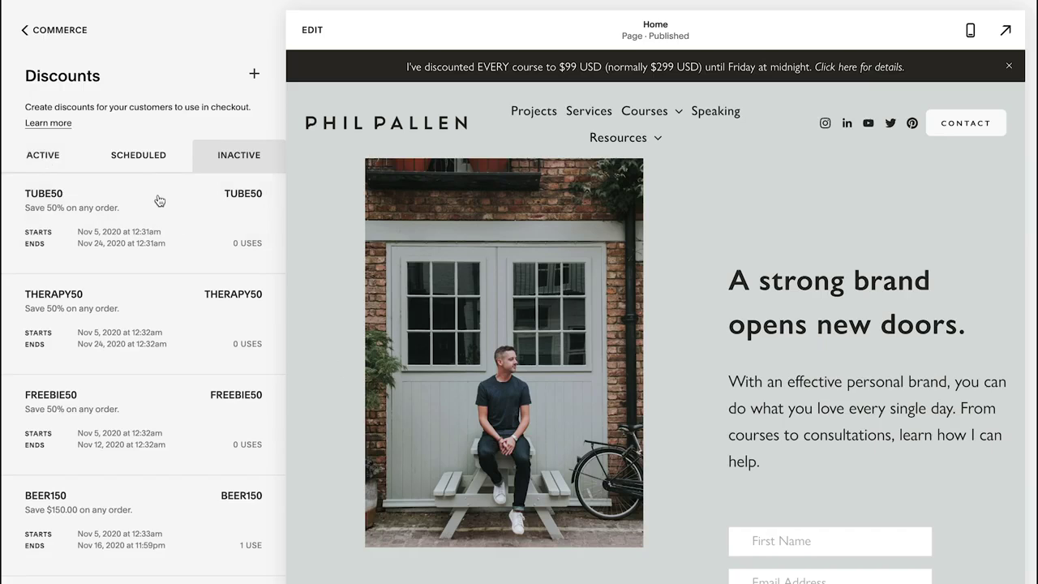
{"action": "left_click", "coordinate": [64, 158]}
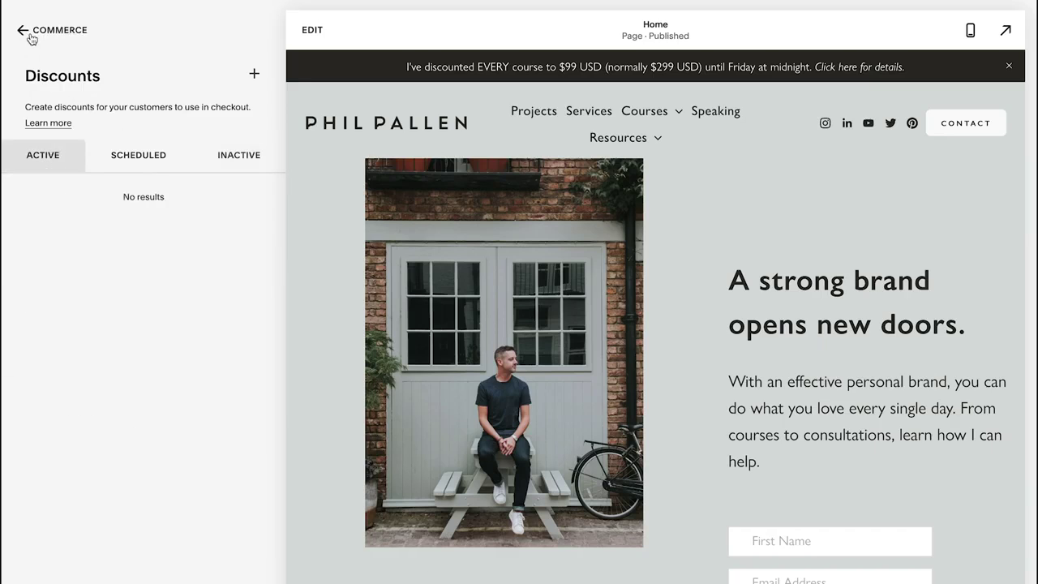
{"action": "left_click", "coordinate": [31, 32]}
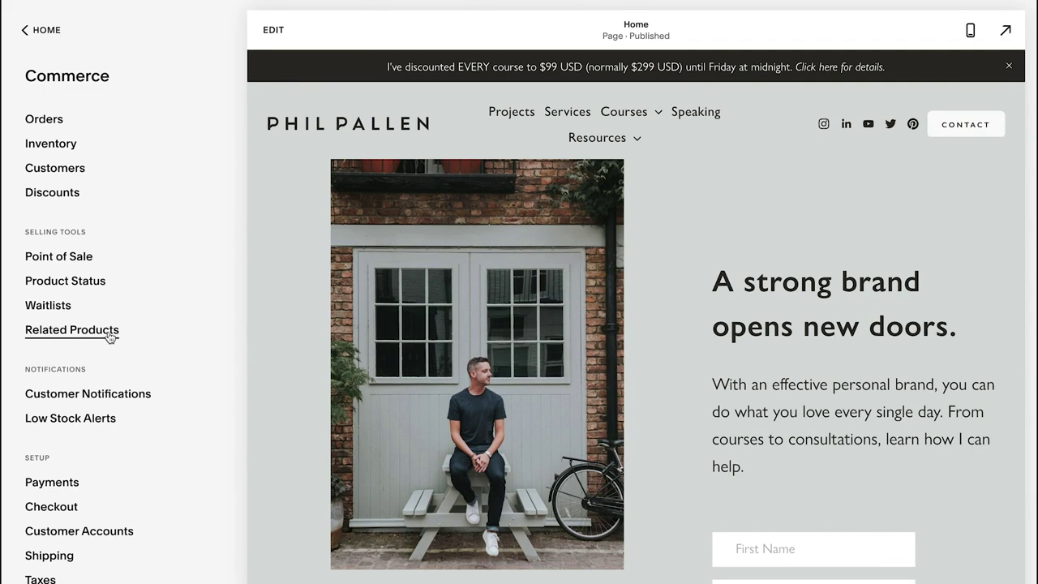
- Try turning on Show Related Products, inspect its section title, cancel the change, and return to Commerce
{"action": "left_click", "coordinate": [39, 329]}
{"action": "left_click", "coordinate": [213, 163]}
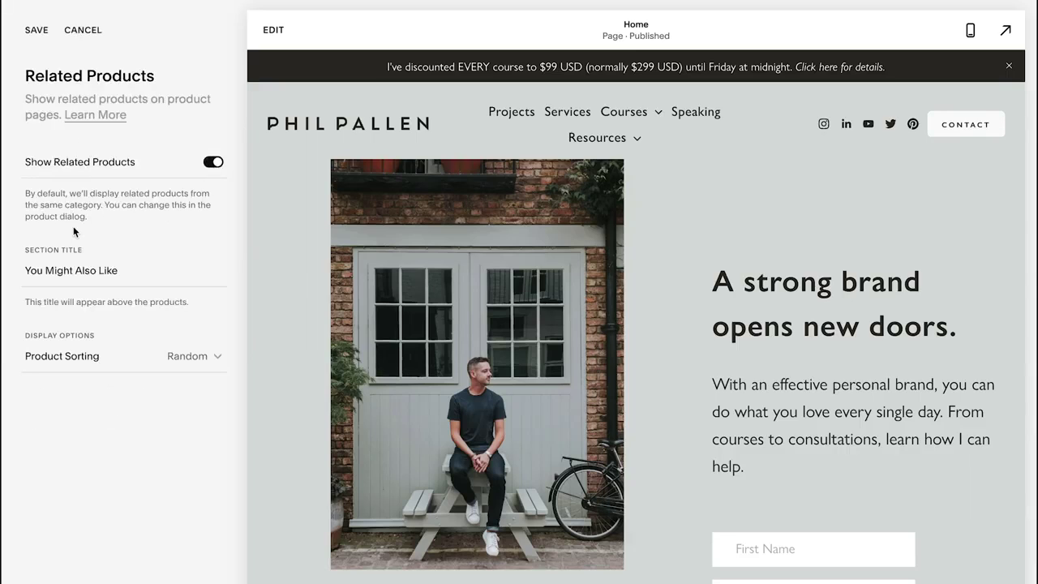
{"action": "left_click_drag", "start_coordinate": [120, 270], "coordinate": [23, 271]}
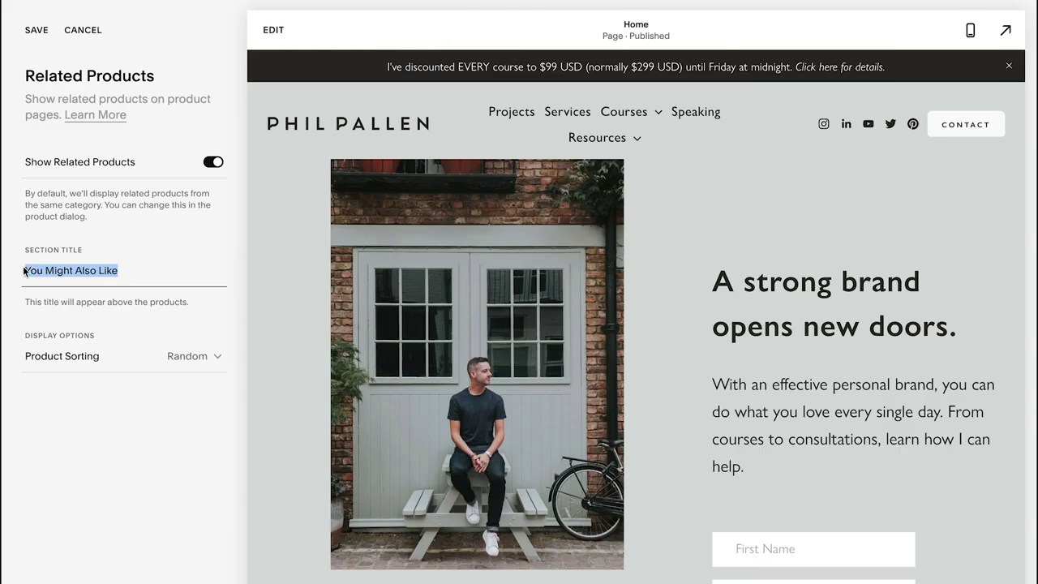
{"action": "left_click", "coordinate": [54, 273]}
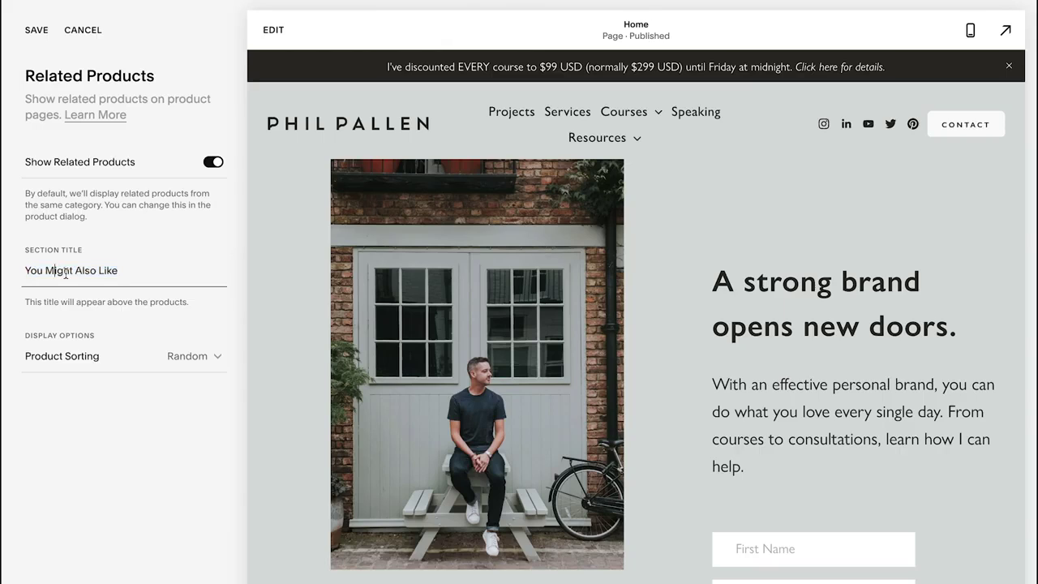
{"action": "left_click", "coordinate": [83, 31]}
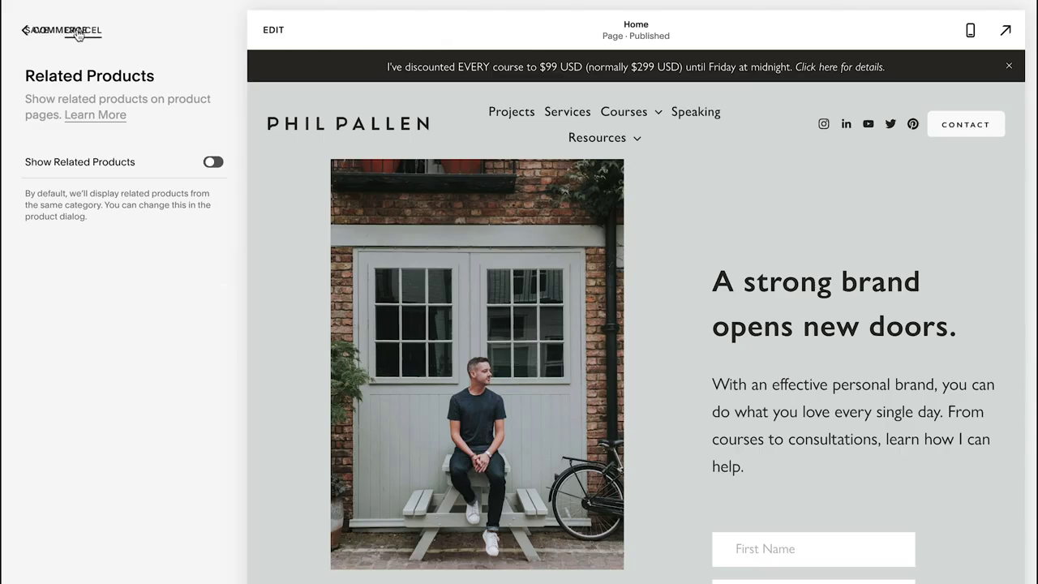
{"action": "left_click", "coordinate": [43, 33]}
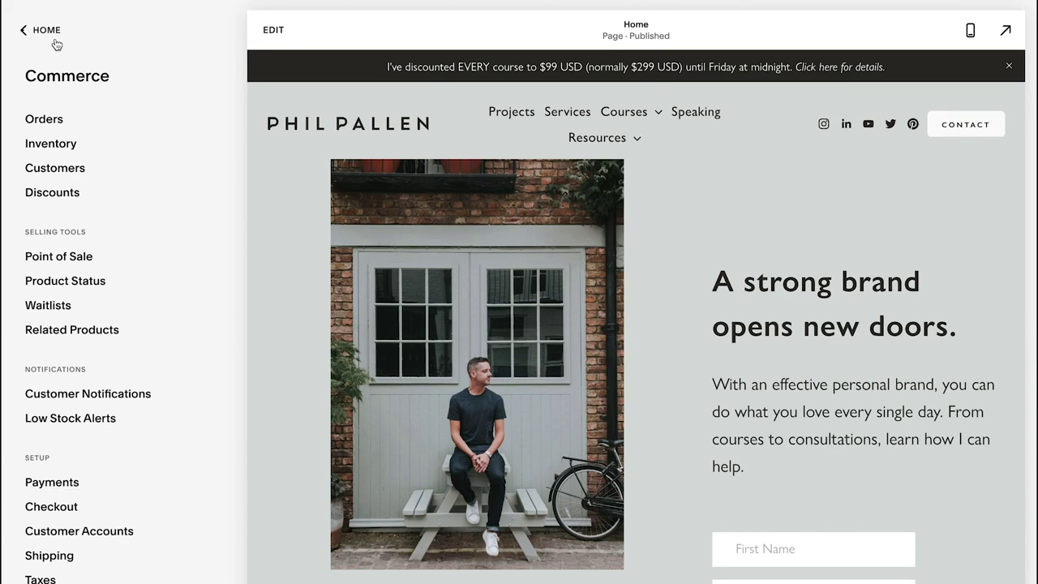
- Leave Commerce and open the SEO settings within Marketing
{"action": "left_click", "coordinate": [24, 31]}
{"action": "left_click", "coordinate": [68, 210]}
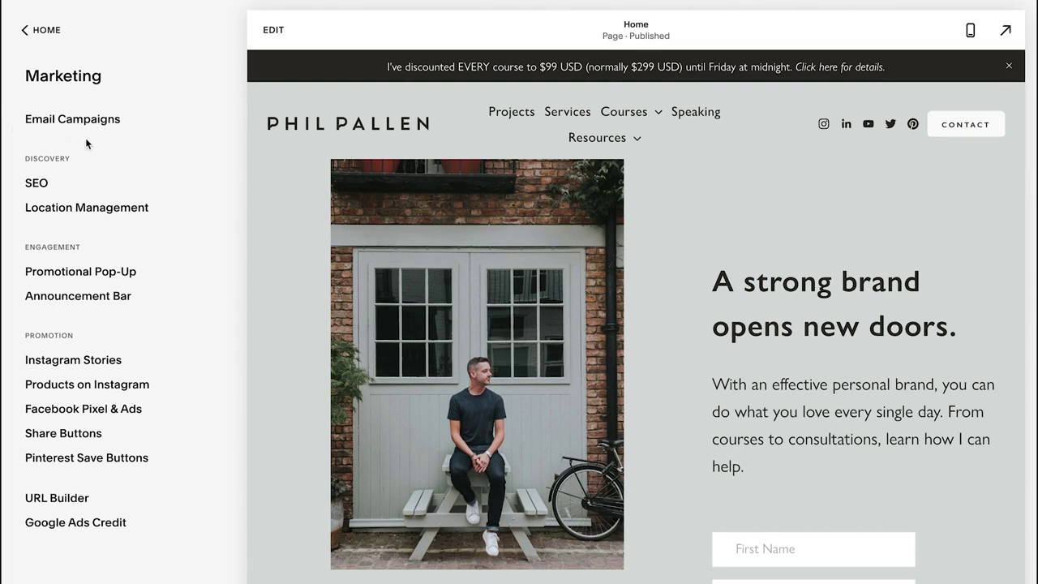
{"action": "left_click", "coordinate": [36, 185]}
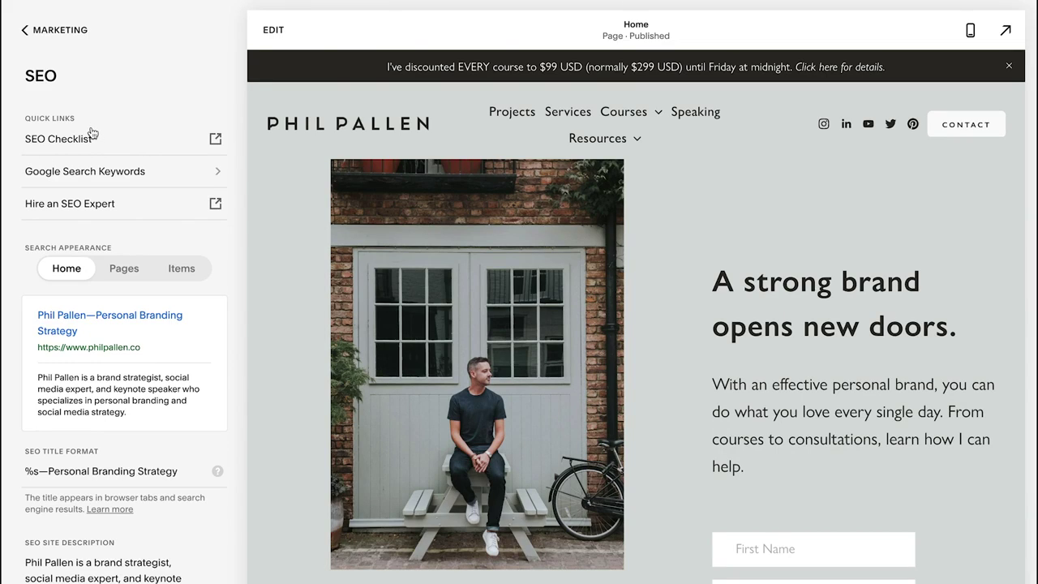
- Review the search appearance preview, SEO title format and SEO site description in the SEO settings and return to Marketing
{"action": "scroll", "coordinate": [109, 373], "scroll_direction": "down", "scroll_amount": 1}
{"action": "left_click_drag", "start_coordinate": [98, 299], "coordinate": [38, 273]}
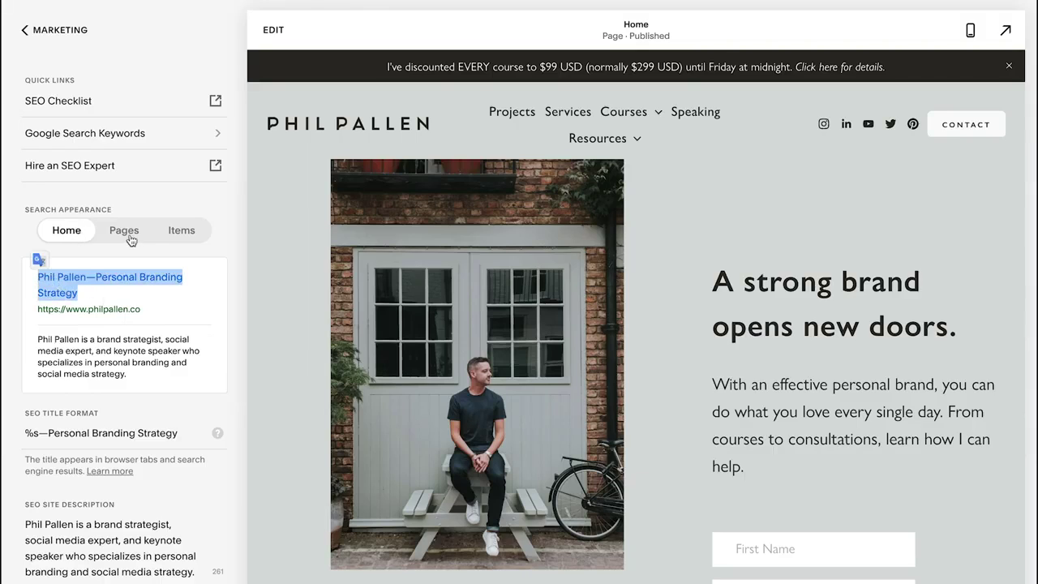
{"action": "scroll", "coordinate": [57, 433], "scroll_direction": "down", "scroll_amount": 1}
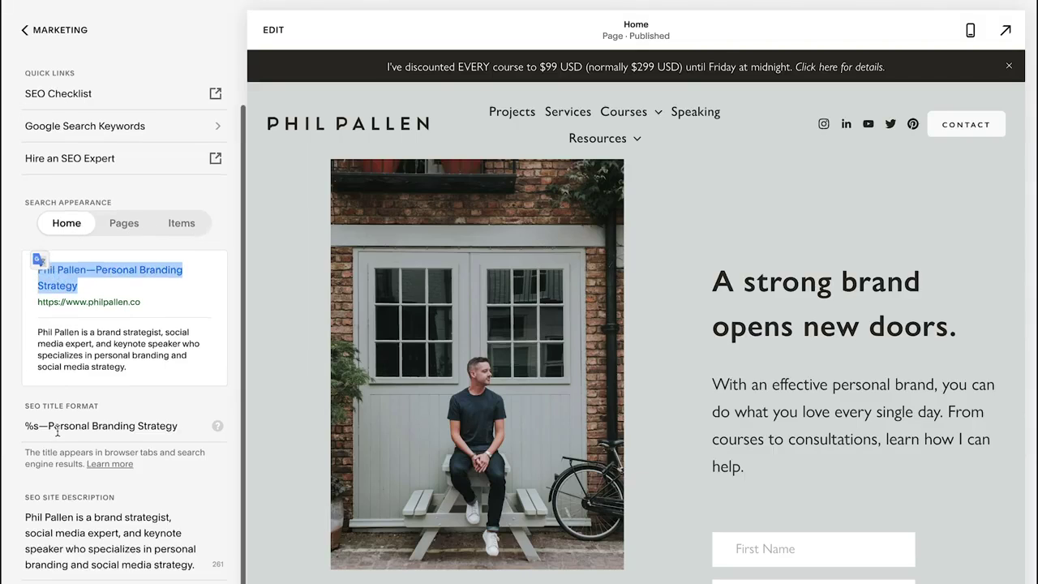
{"action": "left_click_drag", "start_coordinate": [177, 426], "coordinate": [25, 428]}
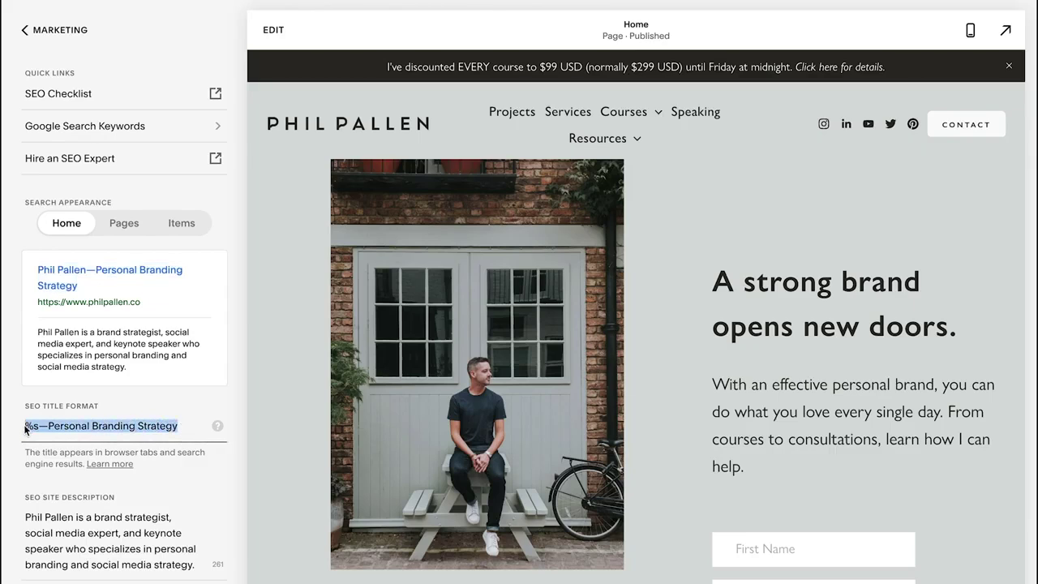
{"action": "left_click", "coordinate": [134, 549]}
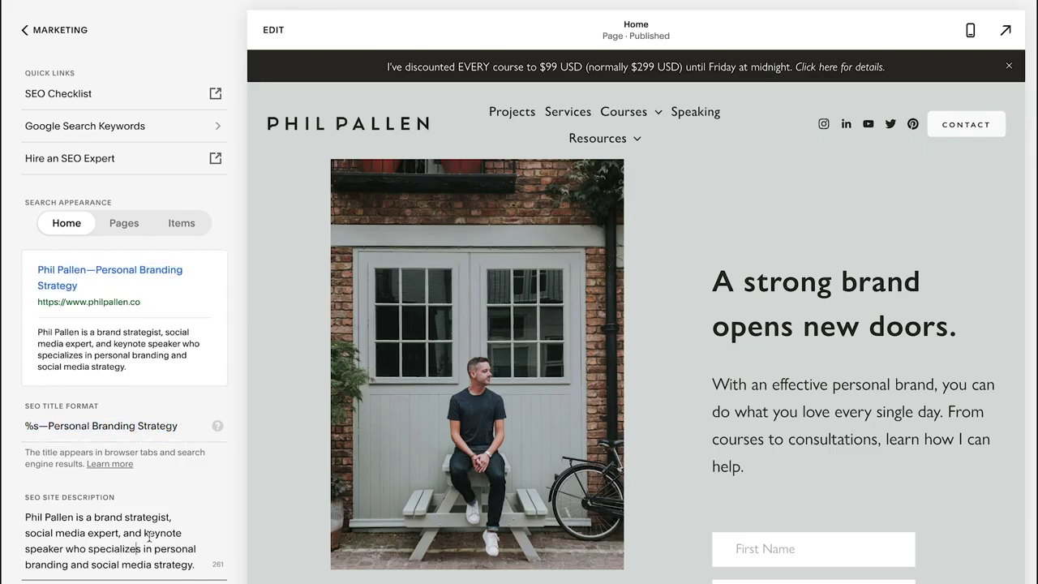
{"action": "scroll", "coordinate": [148, 536], "scroll_direction": "up", "scroll_amount": 1}
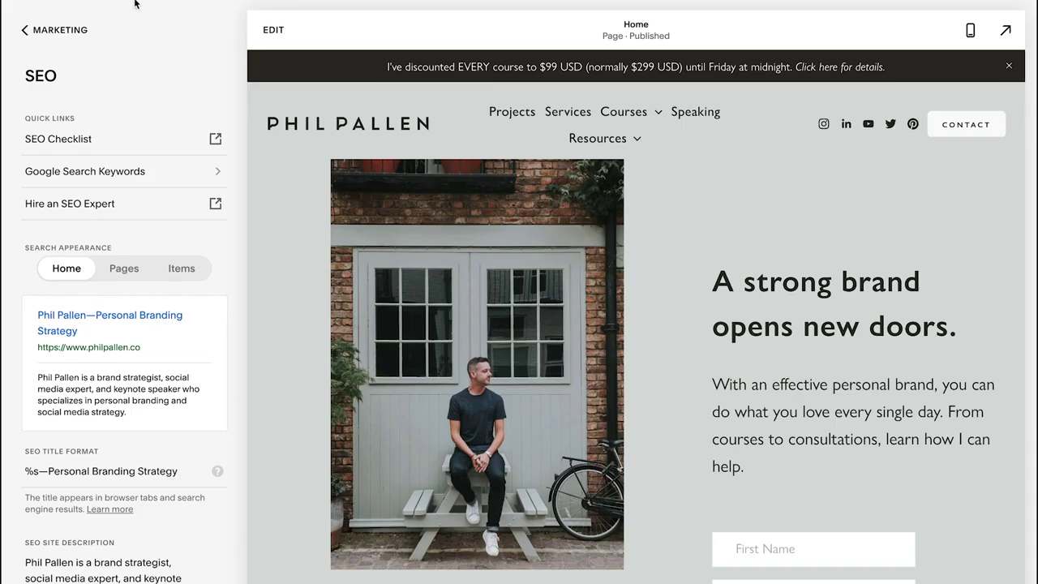
{"action": "left_click", "coordinate": [64, 38]}
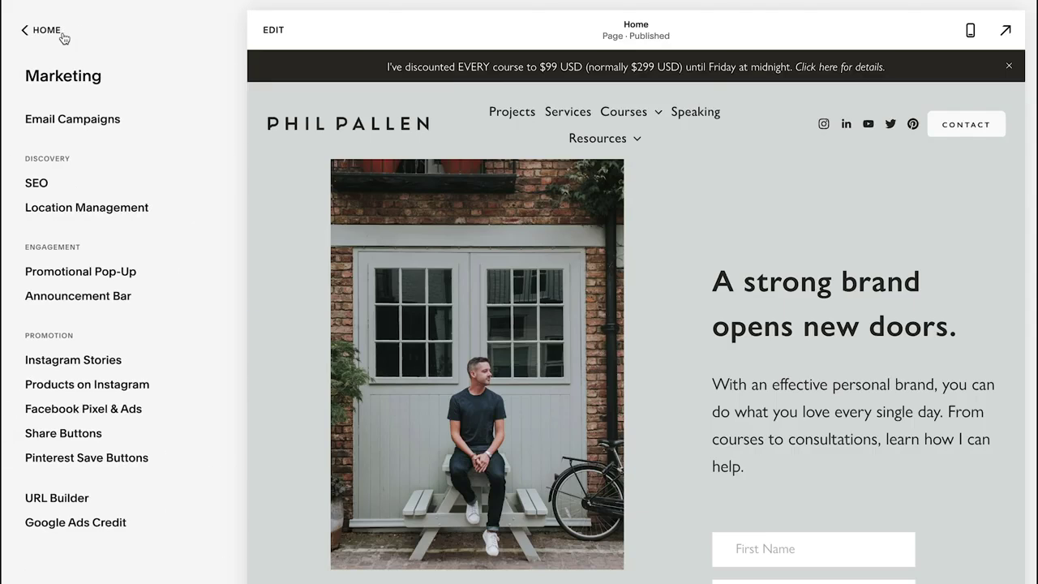
- Inspect the Location Management and Promotional Pop-Up settings in turn, returning to Marketing after each
{"action": "left_click", "coordinate": [44, 211]}
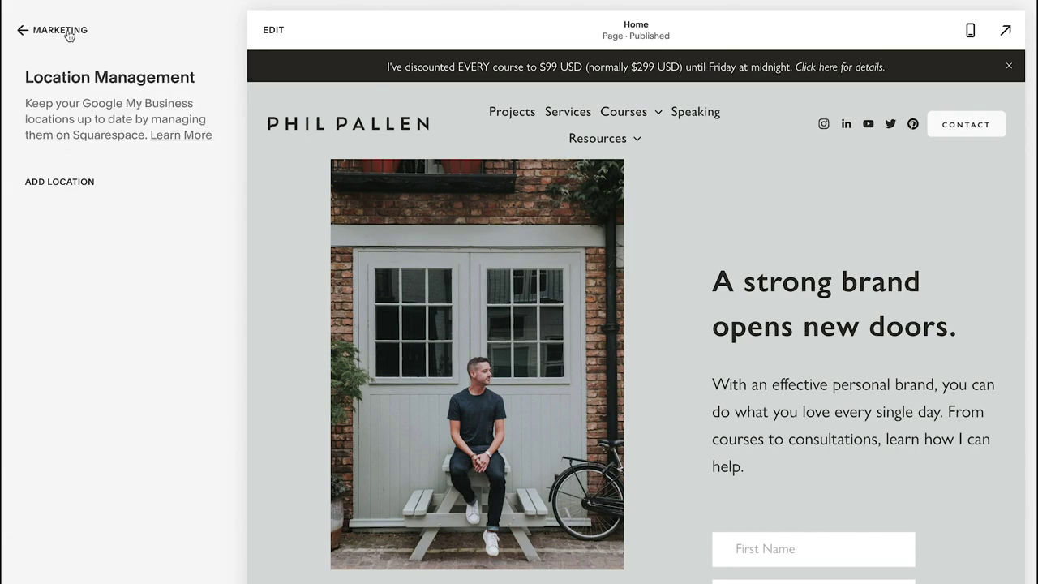
{"action": "left_click", "coordinate": [70, 34]}
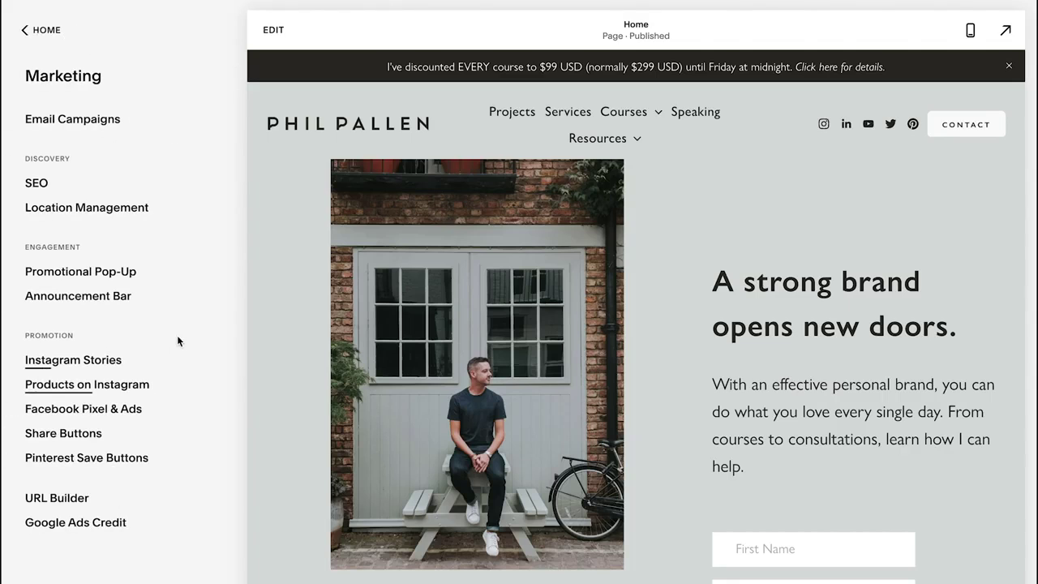
{"action": "left_click", "coordinate": [59, 273]}
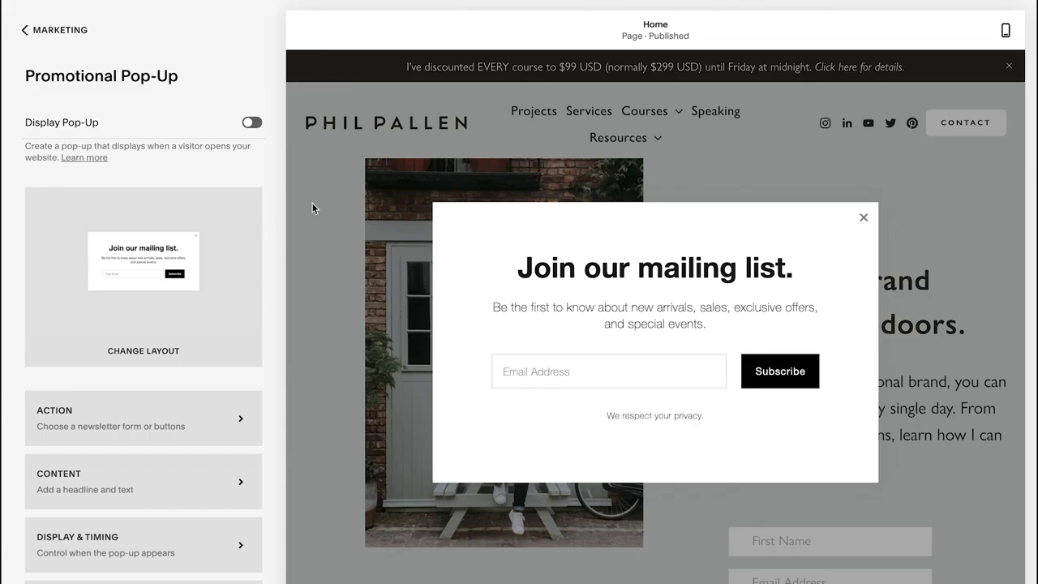
{"action": "left_click", "coordinate": [48, 30]}
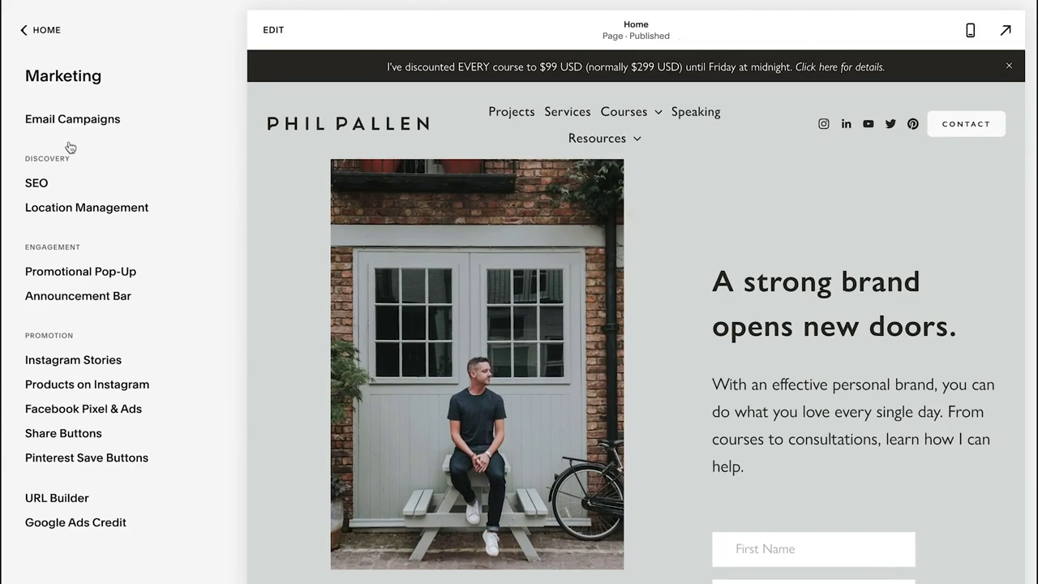
- Review the Announcement Bar's enable and disable options and its message text without changing them, and return to Marketing
{"action": "left_click", "coordinate": [89, 296]}
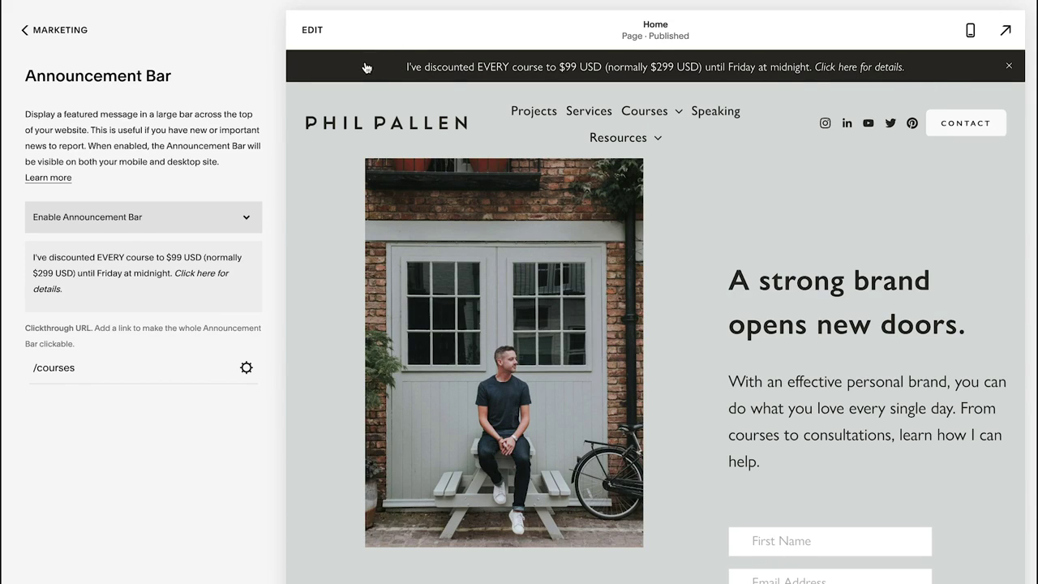
{"action": "left_click", "coordinate": [99, 223]}
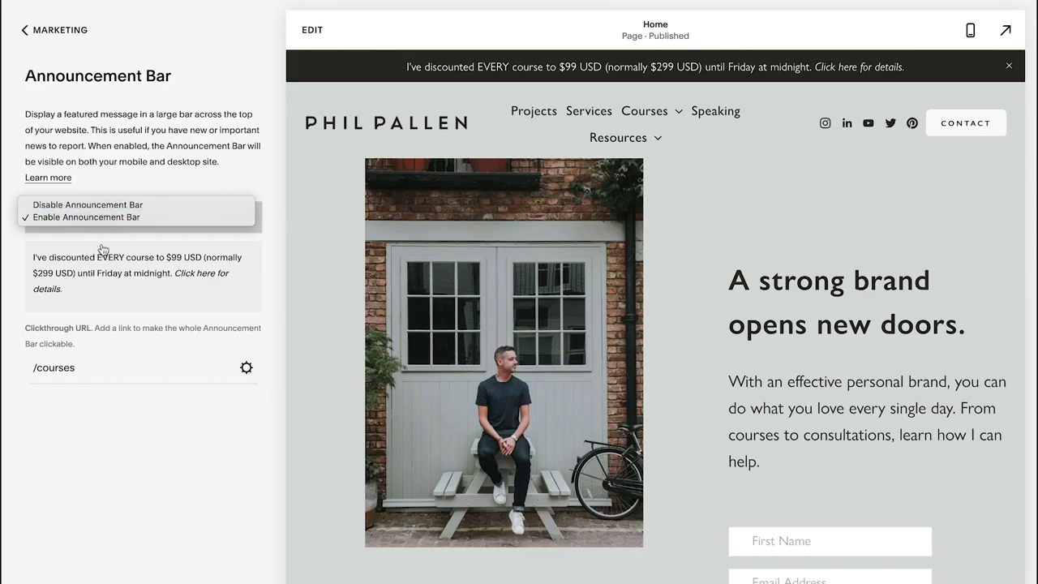
{"action": "left_click", "coordinate": [186, 174]}
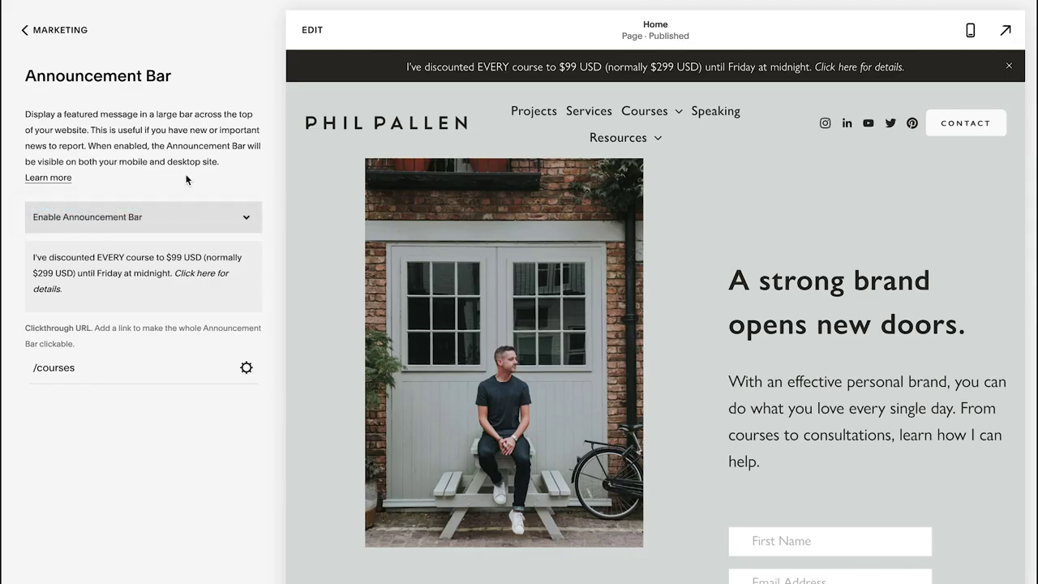
{"action": "left_click_drag", "start_coordinate": [67, 291], "coordinate": [26, 260]}
{"action": "left_click", "coordinate": [76, 288]}
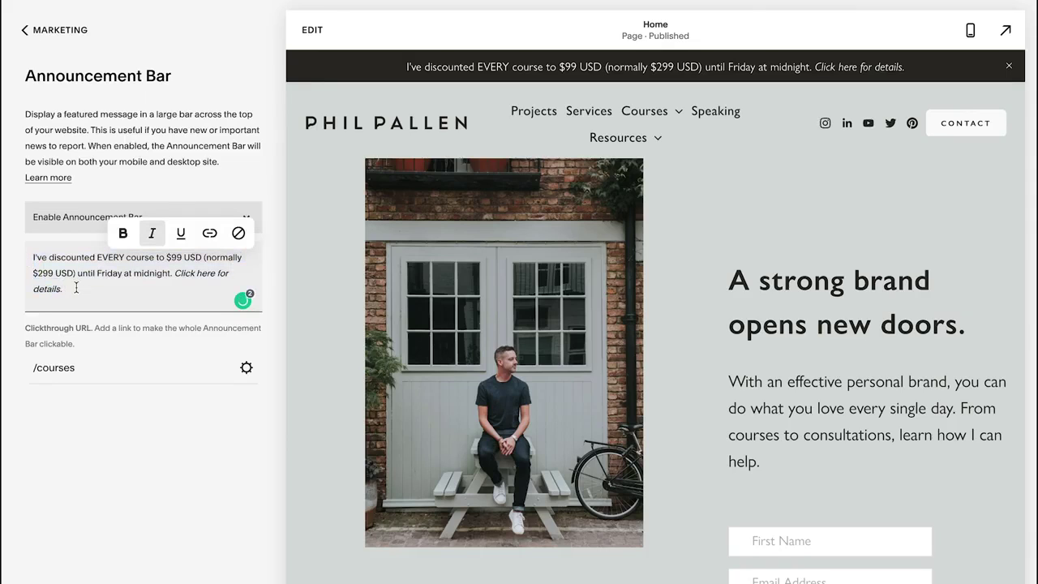
{"action": "left_click_drag", "start_coordinate": [76, 288], "coordinate": [26, 249]}
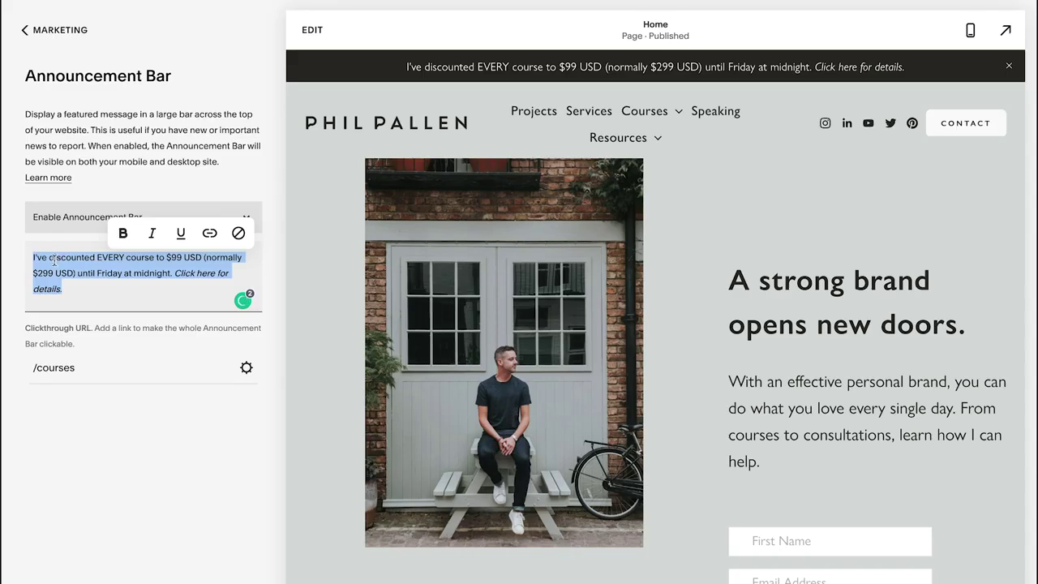
{"action": "left_click", "coordinate": [134, 274]}
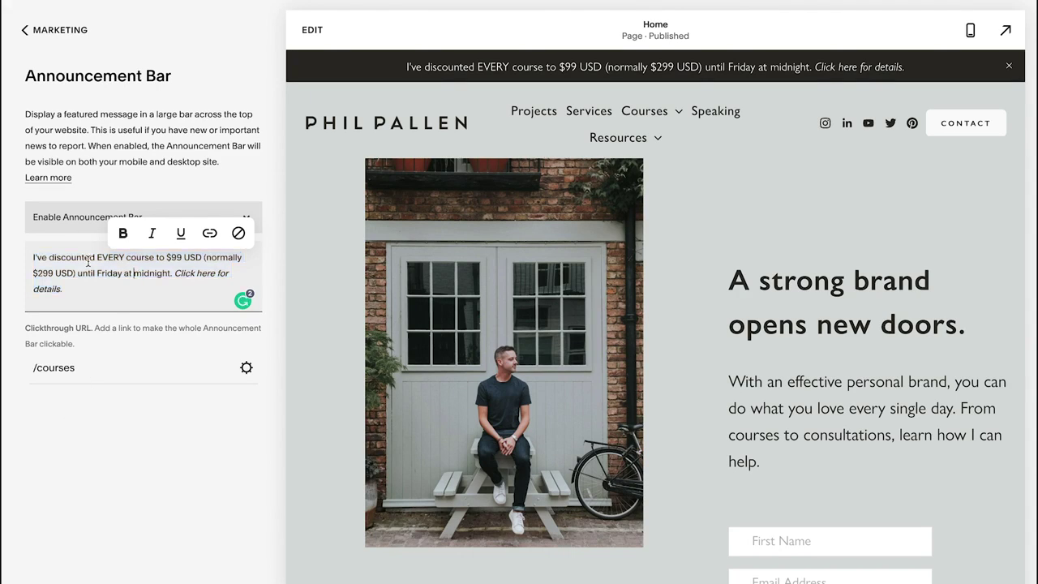
{"action": "left_click", "coordinate": [65, 31]}
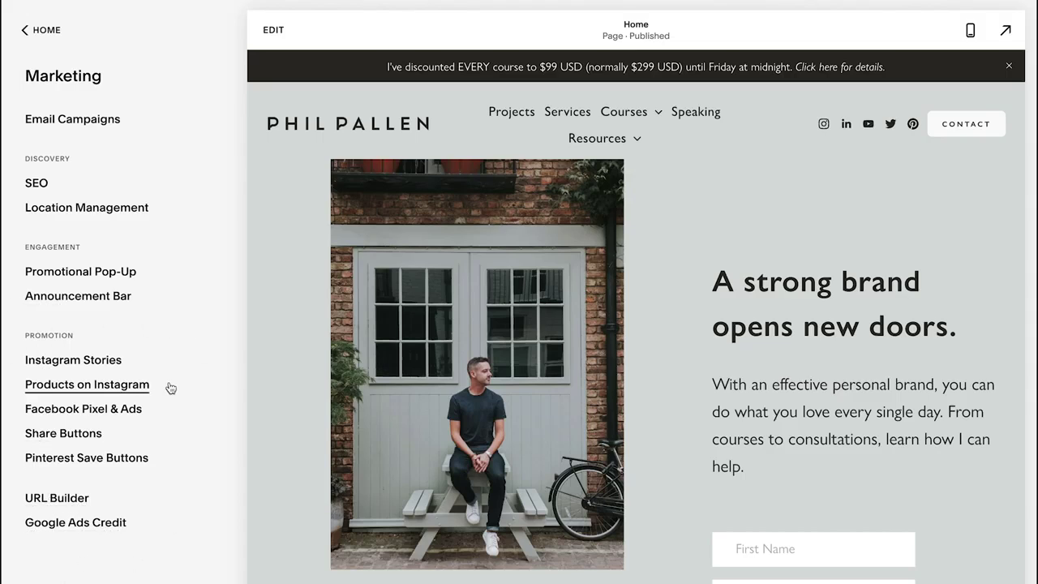
- Leave Marketing, look over the Sales overview and list of reports in Analytics, and return to the main menu
{"action": "left_click", "coordinate": [30, 36]}
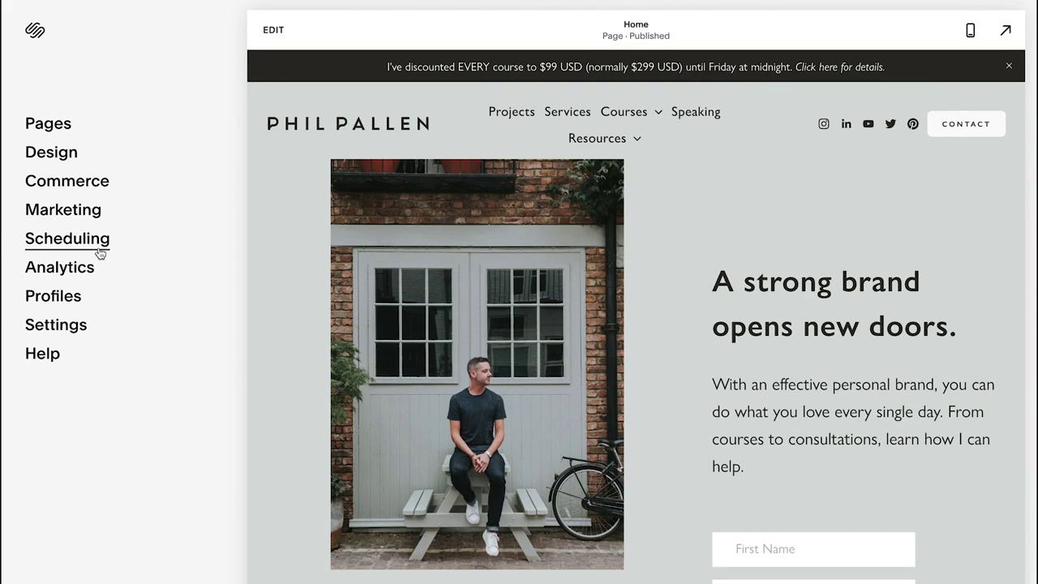
{"action": "left_click", "coordinate": [72, 276]}
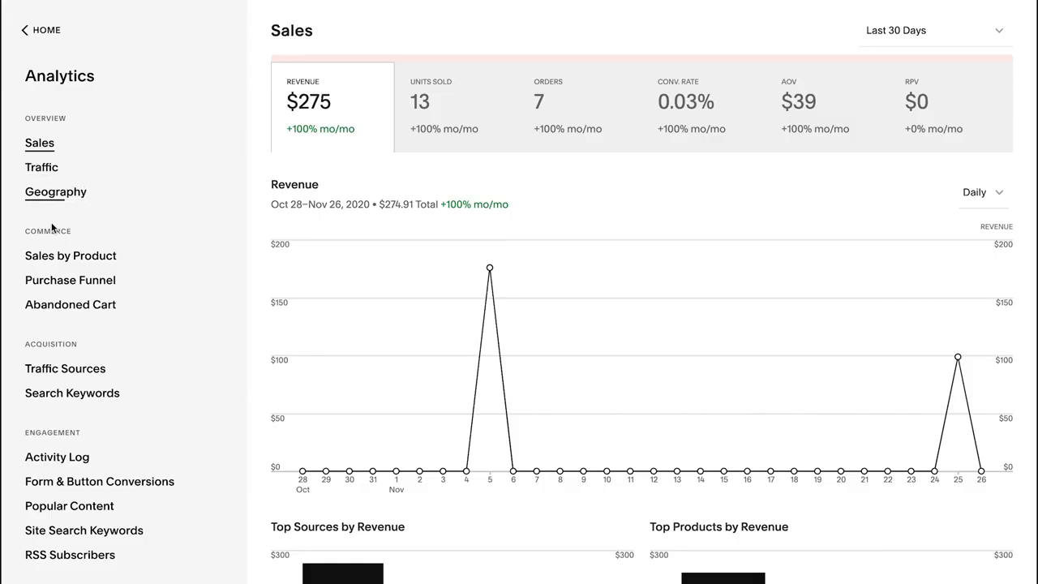
{"action": "left_click_drag", "start_coordinate": [57, 232], "coordinate": [37, 563]}
{"action": "left_click", "coordinate": [37, 563]}
{"action": "left_click", "coordinate": [45, 32]}
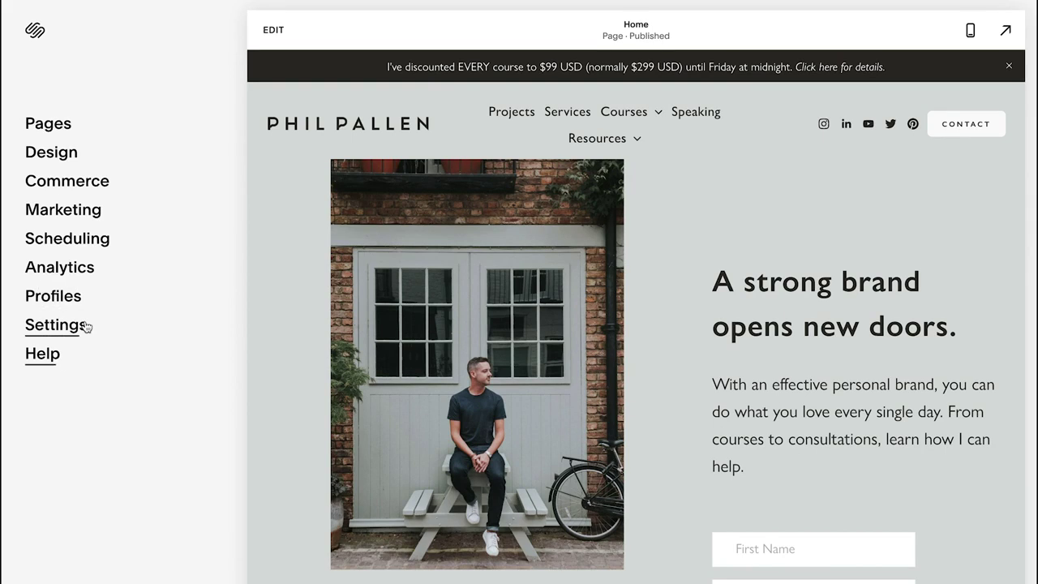
- Open the Knowledge Base from the Help Center and go to its Contact Us page
{"action": "left_click", "coordinate": [36, 357]}
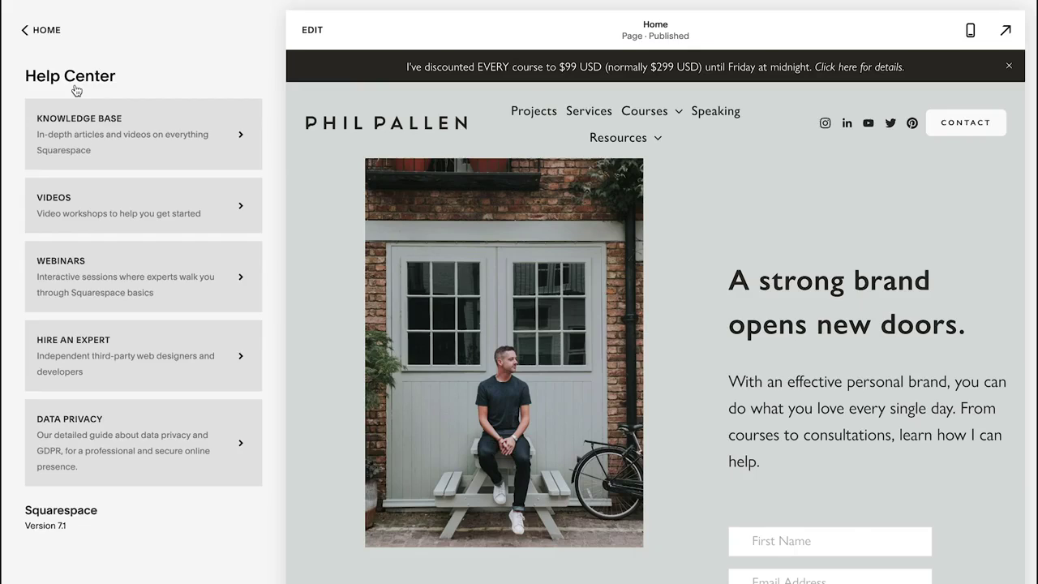
{"action": "left_click", "coordinate": [111, 122]}
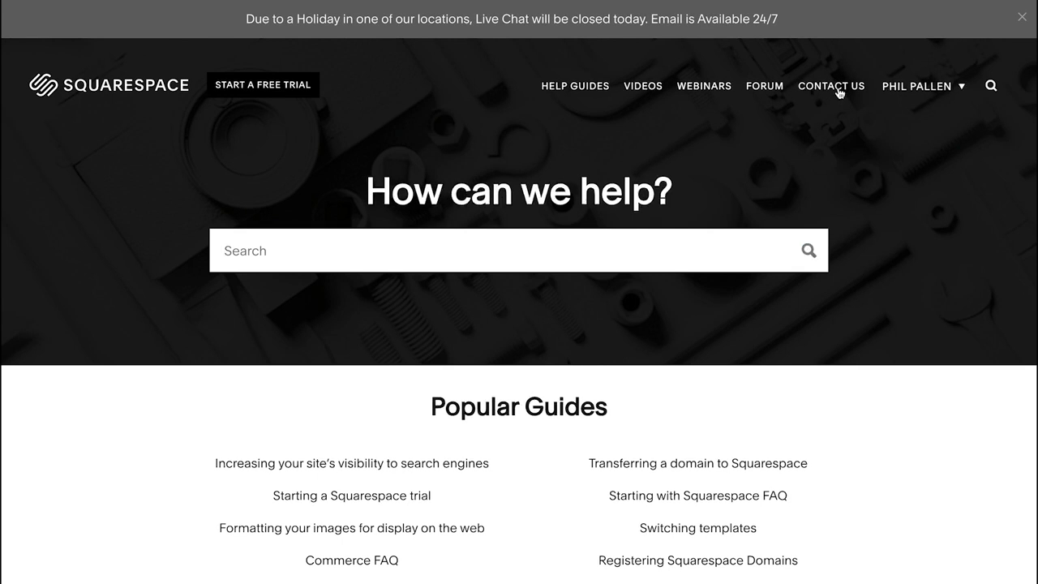
{"action": "left_click", "coordinate": [839, 90]}
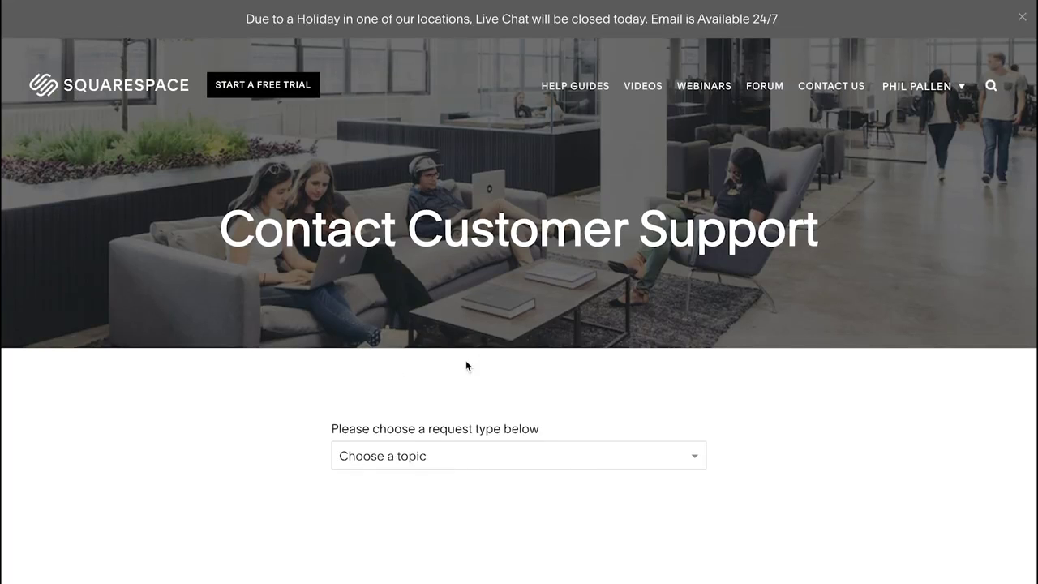
- Choose Email Campaigns as the support request type and Getting started as the detailed topic
{"action": "left_click", "coordinate": [468, 461]}
{"action": "scroll", "coordinate": [407, 535], "scroll_direction": "down", "scroll_amount": 2}
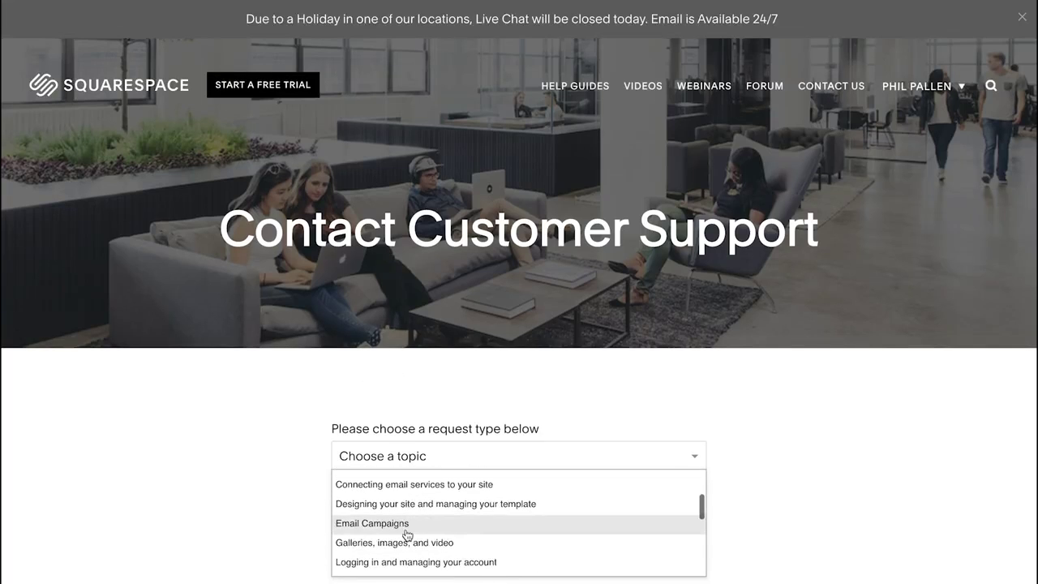
{"action": "left_click", "coordinate": [406, 528]}
{"action": "scroll", "coordinate": [752, 477], "scroll_direction": "down", "scroll_amount": 2}
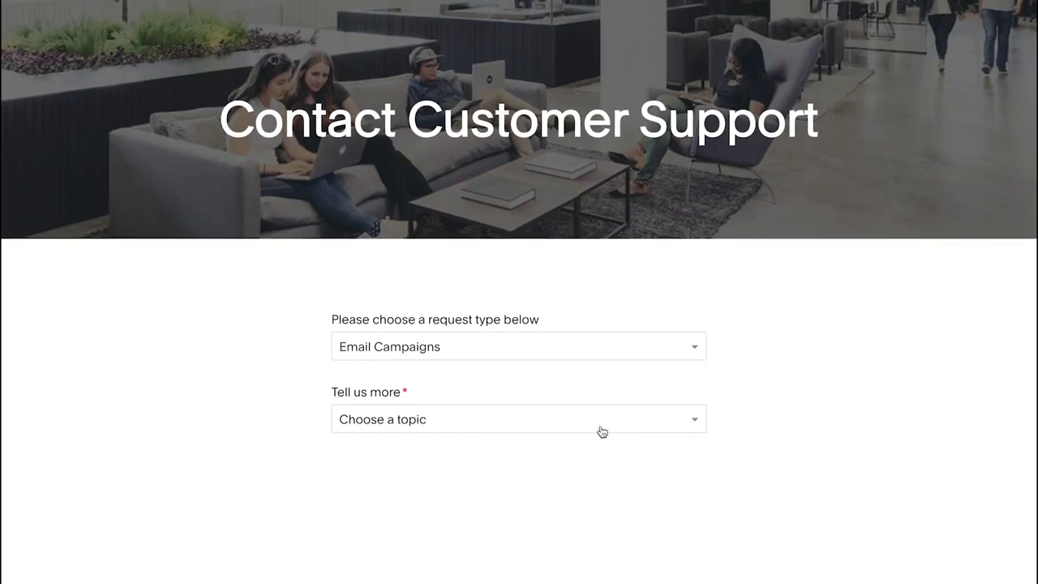
{"action": "left_click", "coordinate": [626, 429]}
{"action": "left_click", "coordinate": [406, 463]}
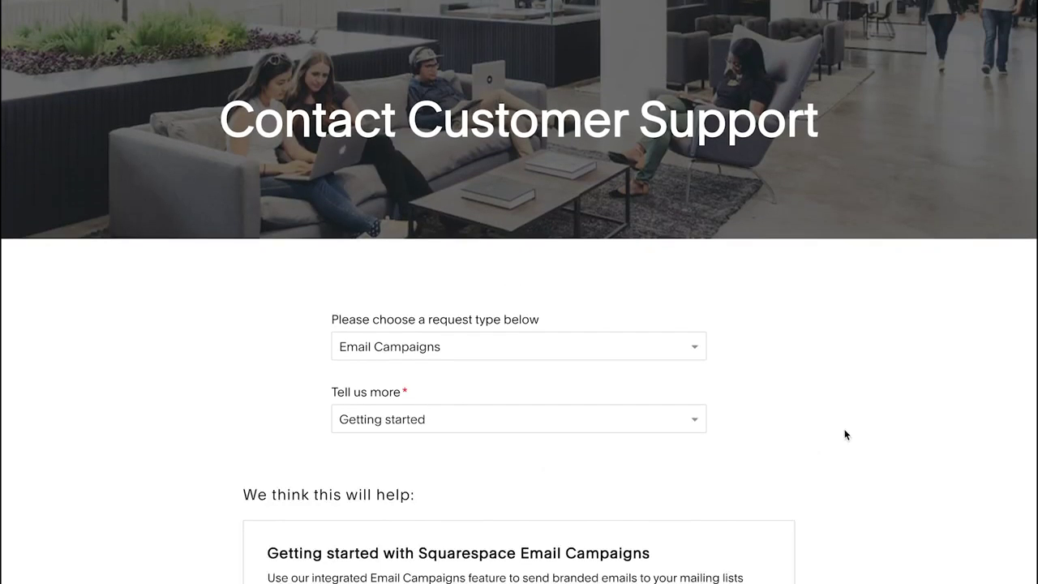
- Look past the suggested help articles and open the email contact form for customer support
{"action": "scroll", "coordinate": [843, 430], "scroll_direction": "down", "scroll_amount": 3}
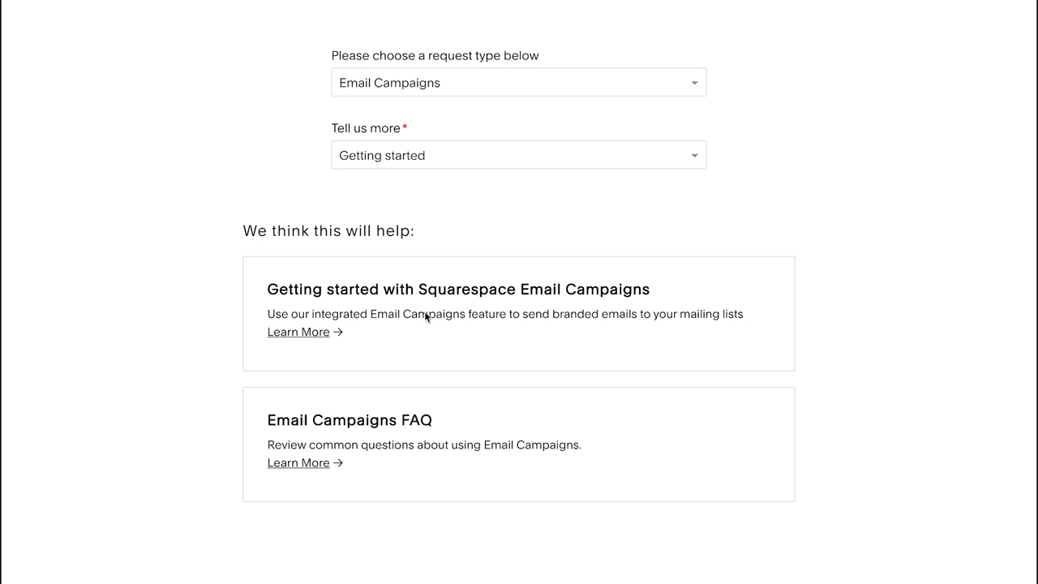
{"action": "scroll", "coordinate": [573, 453], "scroll_direction": "down", "scroll_amount": 3}
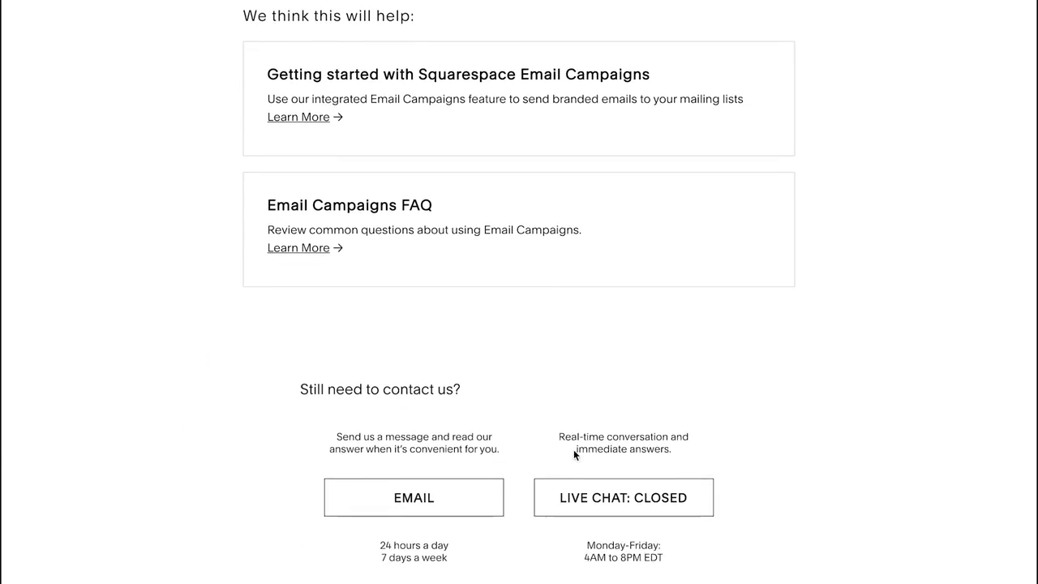
{"action": "left_click", "coordinate": [429, 487]}
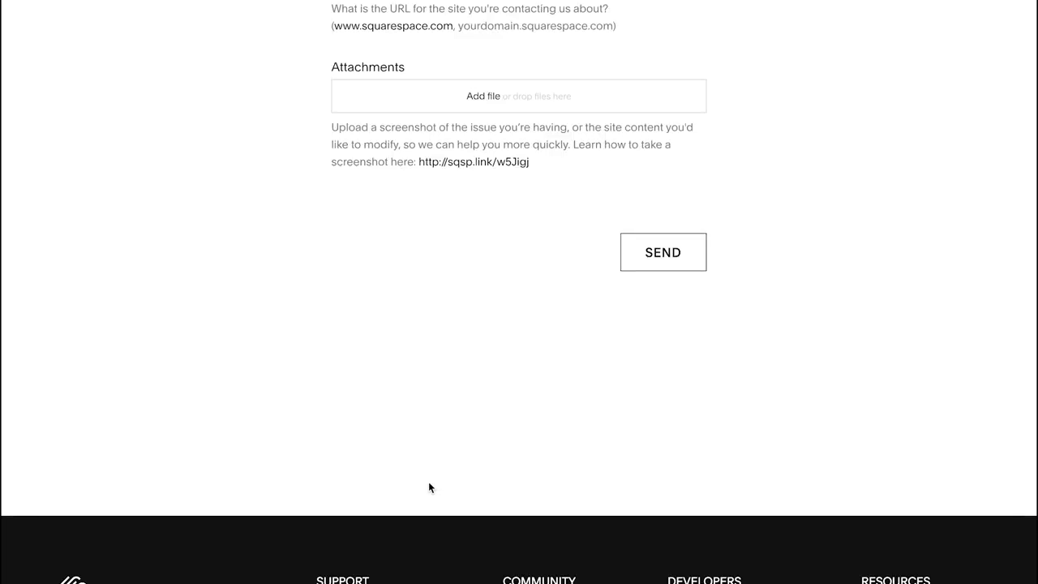
- Examine the support form's Subject, Description, Website URL and Attachments fields, placing the cursor in Website URL
{"action": "scroll", "coordinate": [474, 456], "scroll_direction": "up", "scroll_amount": 6}
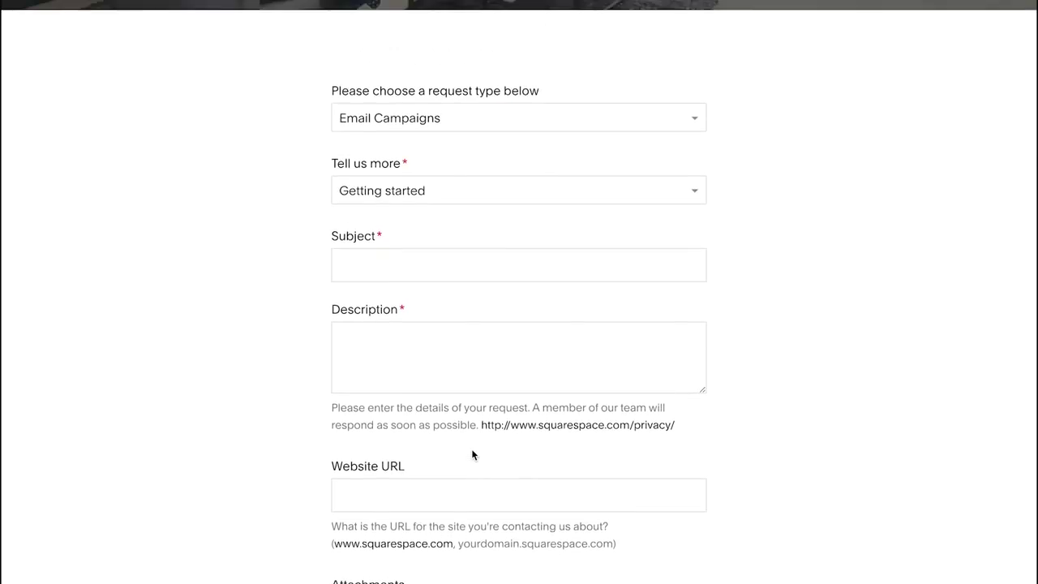
{"action": "left_click", "coordinate": [387, 414]}
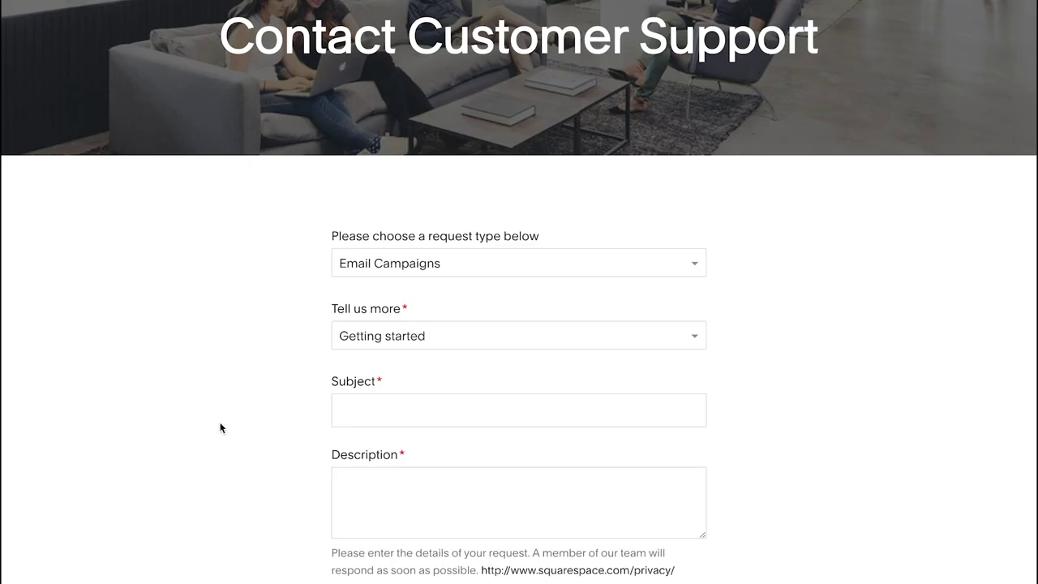
{"action": "scroll", "coordinate": [350, 295], "scroll_direction": "down", "scroll_amount": 4}
{"action": "left_click", "coordinate": [352, 335]}
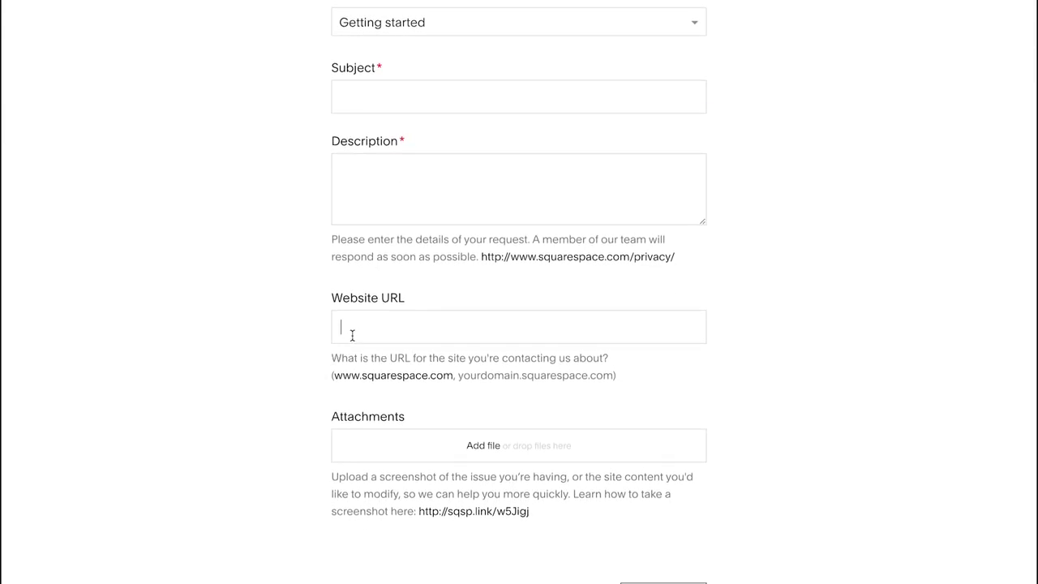